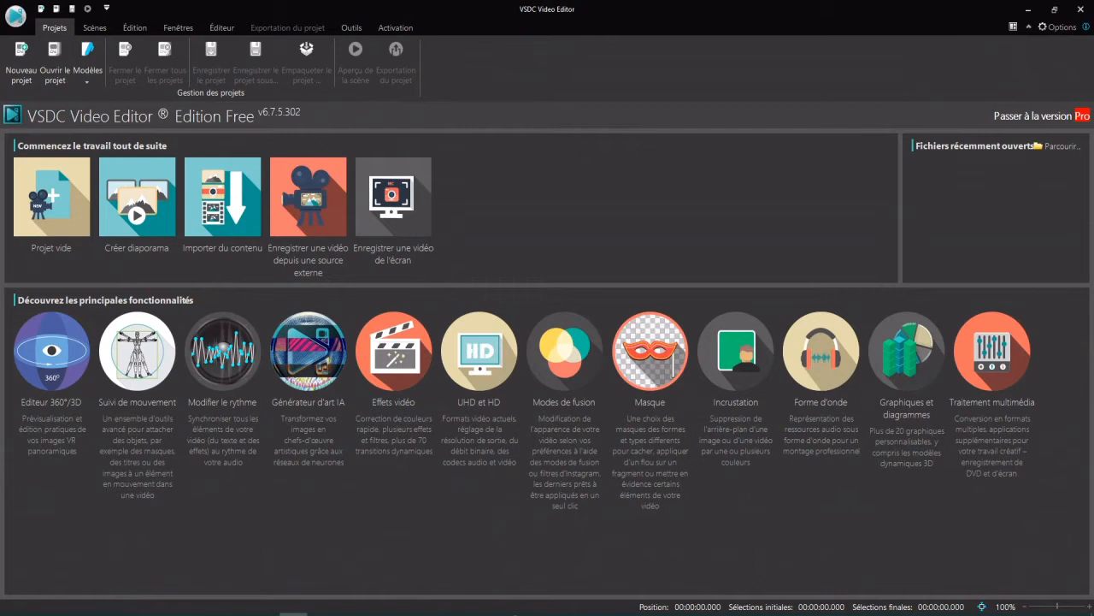
# - Create a blank project named "Texte transparent" with the Full HD 1920x1080 resolution and 25 images/s
pyautogui.click(66, 191)
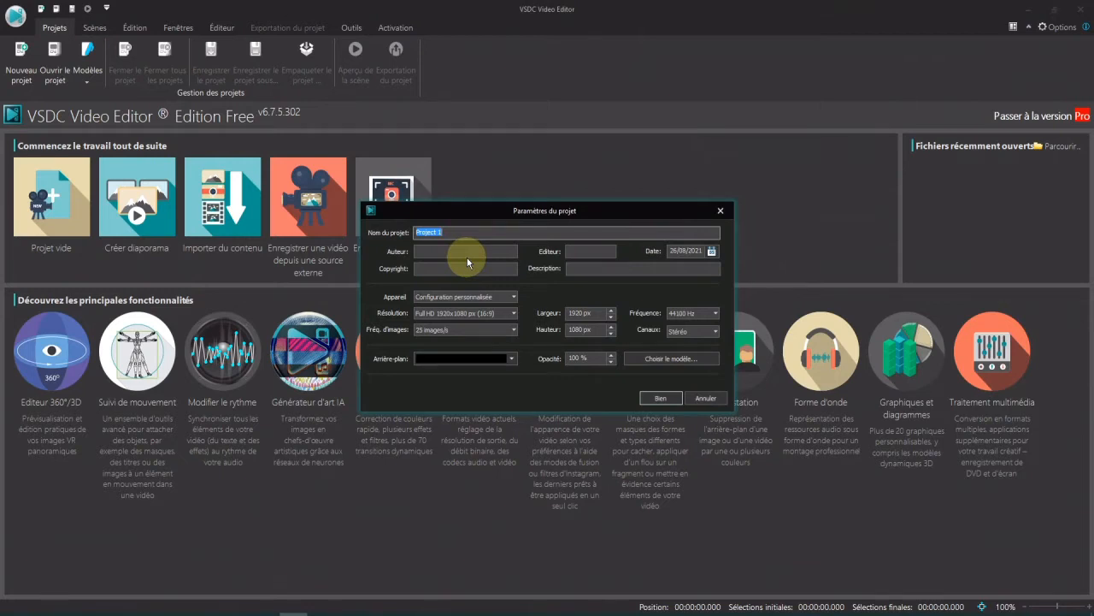
pyautogui.write('Texte')
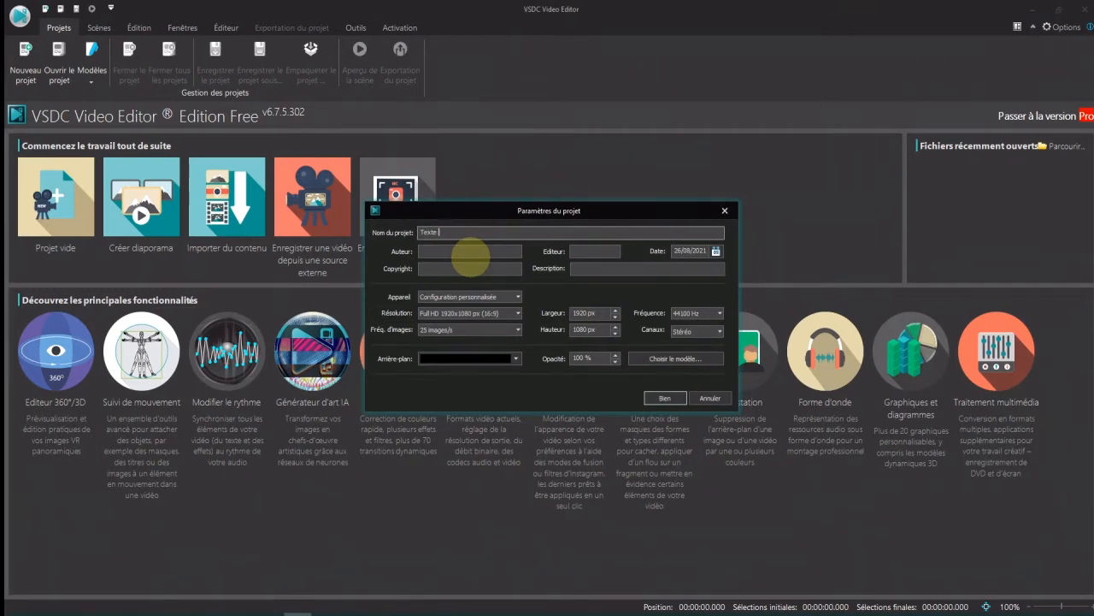
pyautogui.write(' transparent')
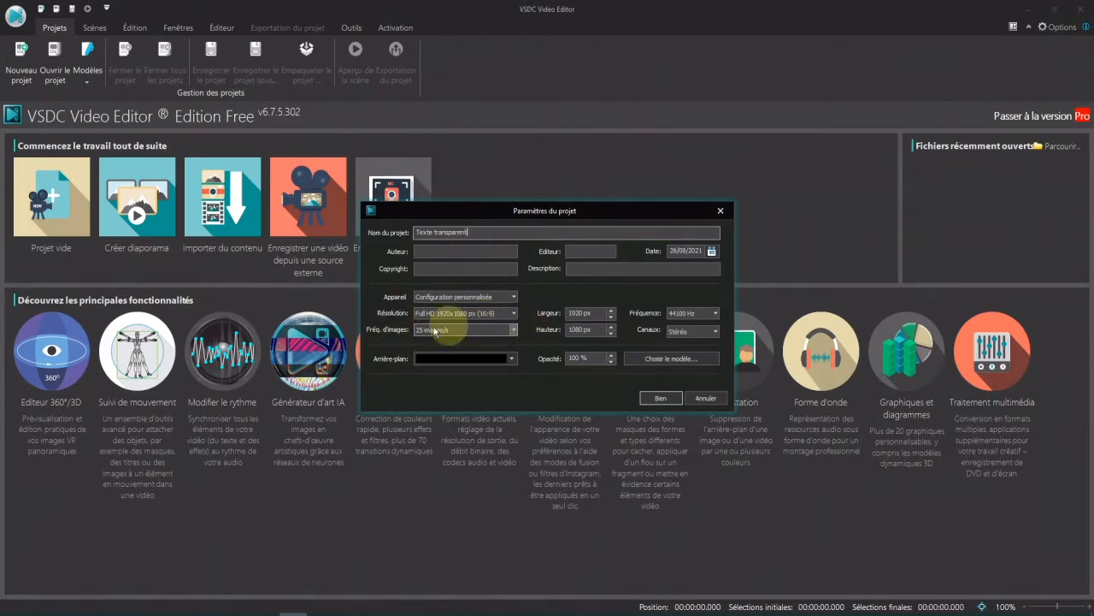
pyautogui.click(660, 399)
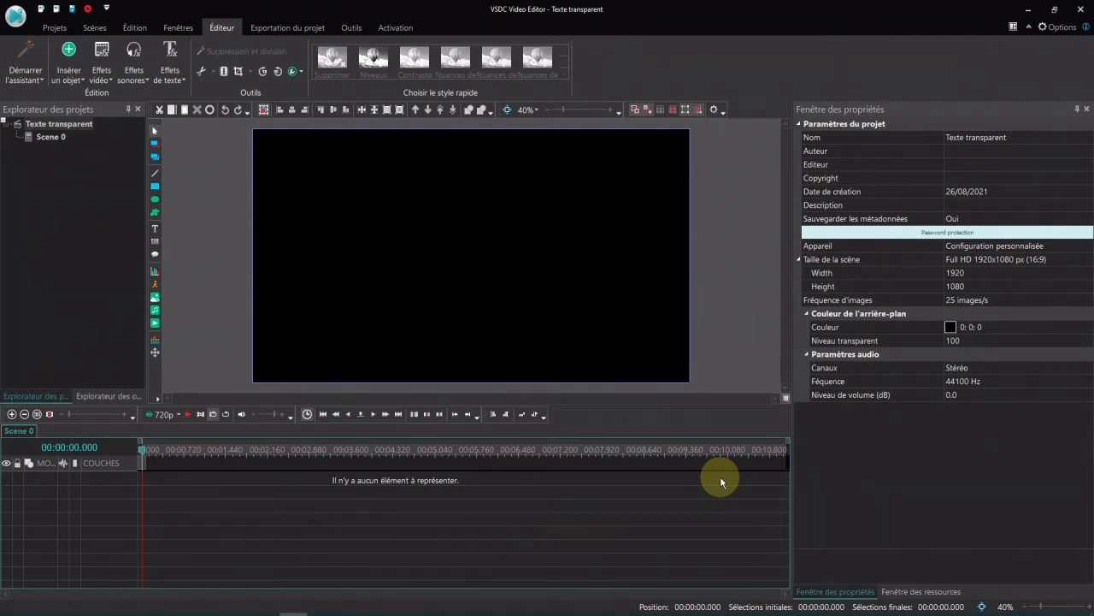
# - Add the video Ruches.mp4 to the scene from the cursor position on a new layer
pyautogui.click(156, 325)
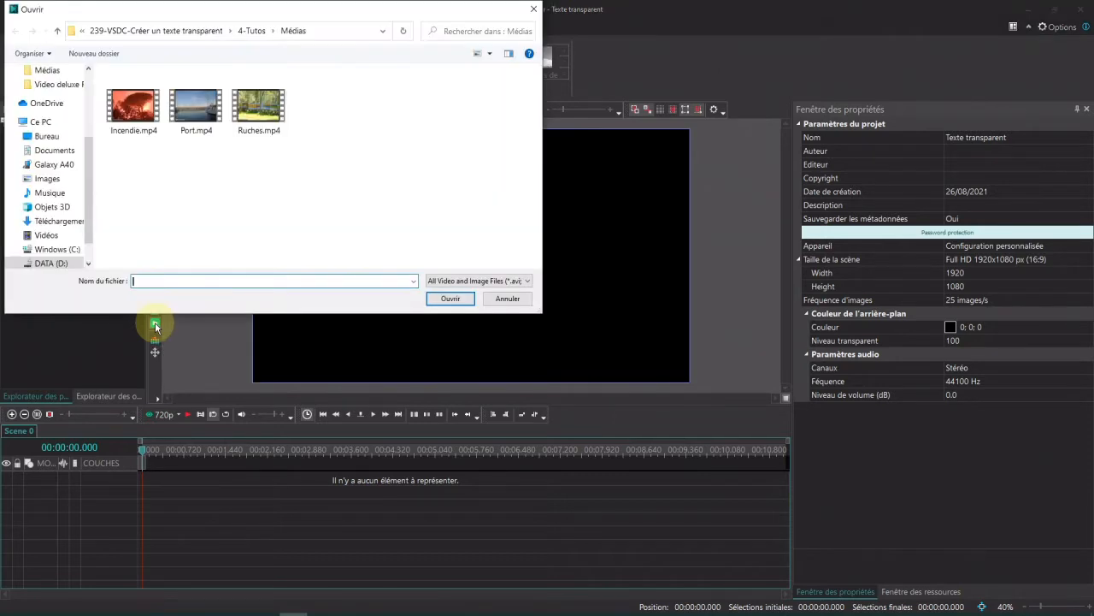
pyautogui.click(258, 107)
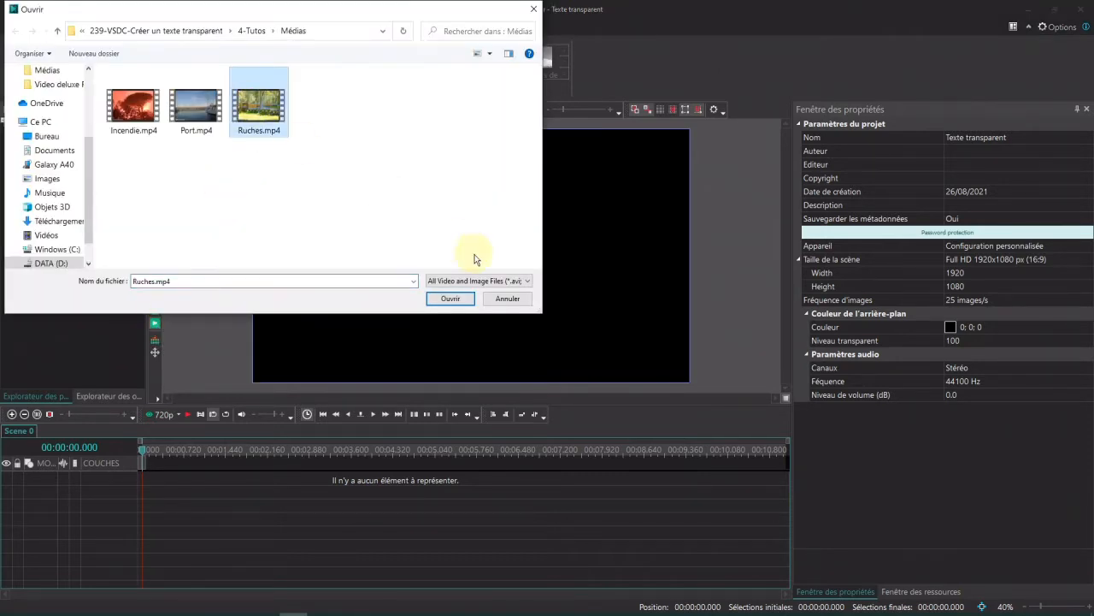
pyautogui.click(449, 299)
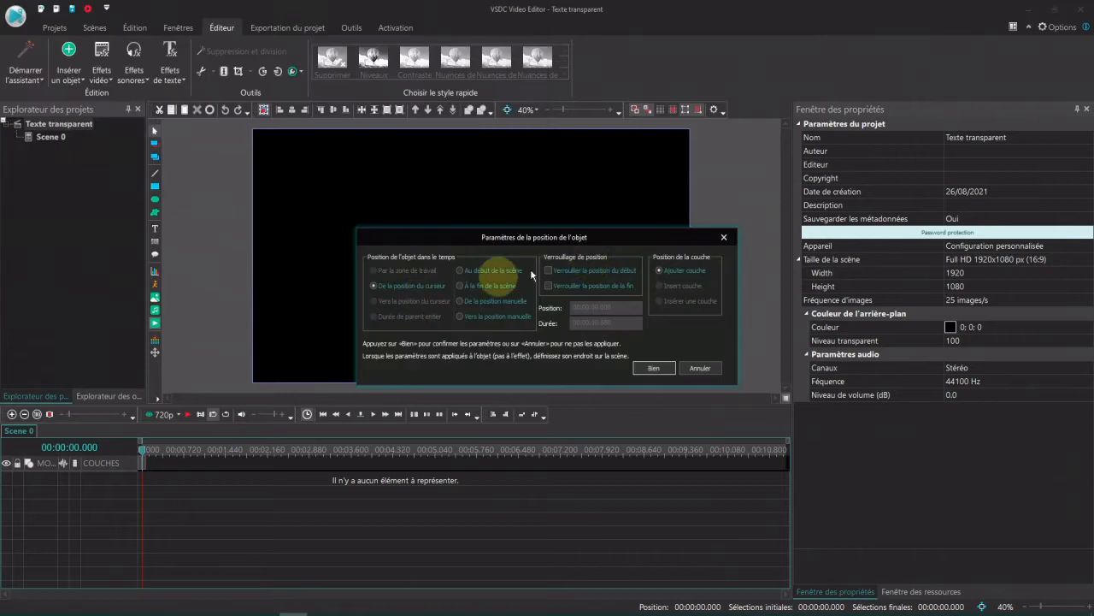
pyautogui.click(655, 368)
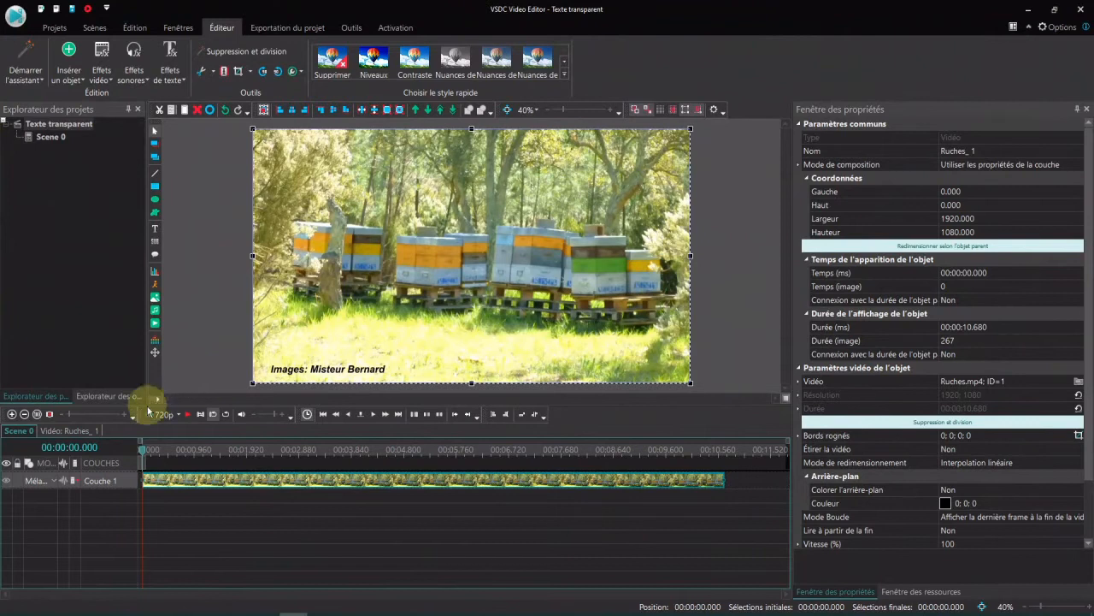
pyautogui.click(428, 501)
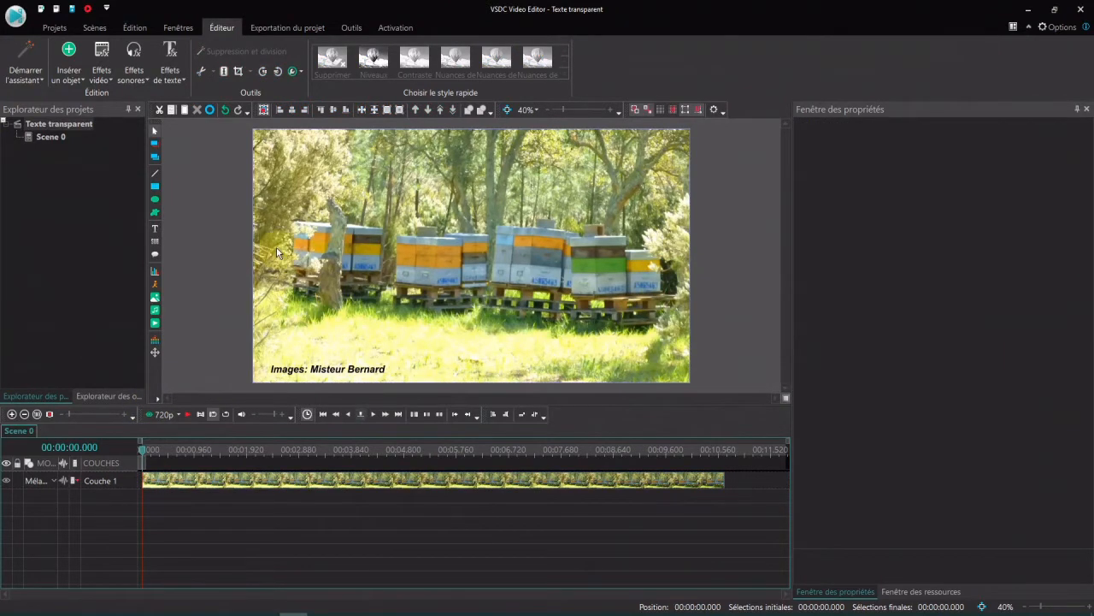
# - Add a text object on a new layer from the cursor position, about 1770 by 683 px, reading "RUCHES"
pyautogui.click(154, 230)
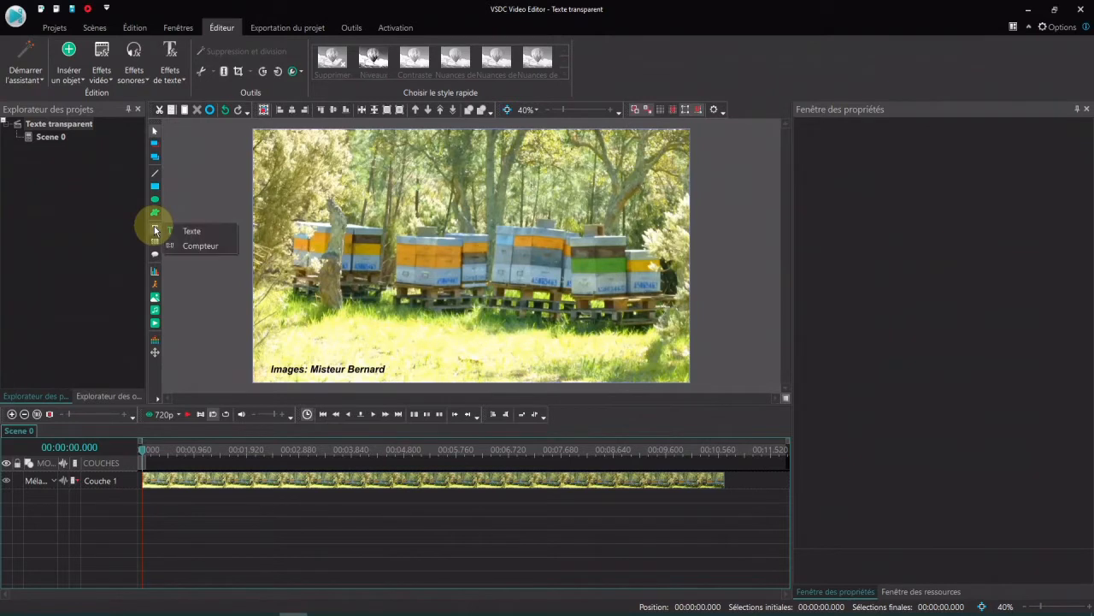
pyautogui.click(186, 232)
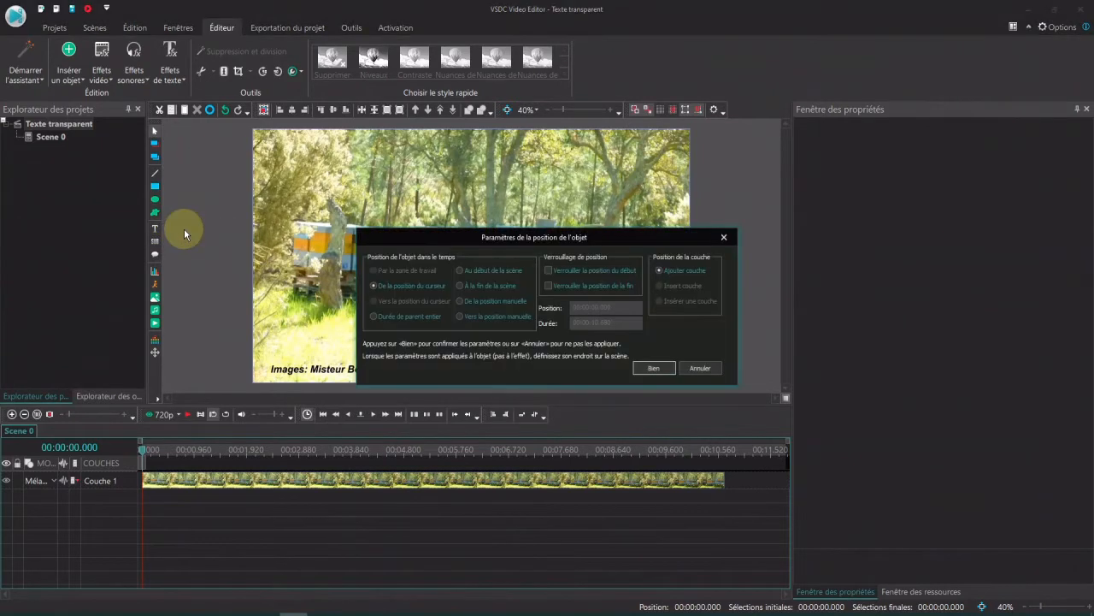
pyautogui.click(654, 370)
pyautogui.moveTo(272, 163); pyautogui.dragTo(675, 322)
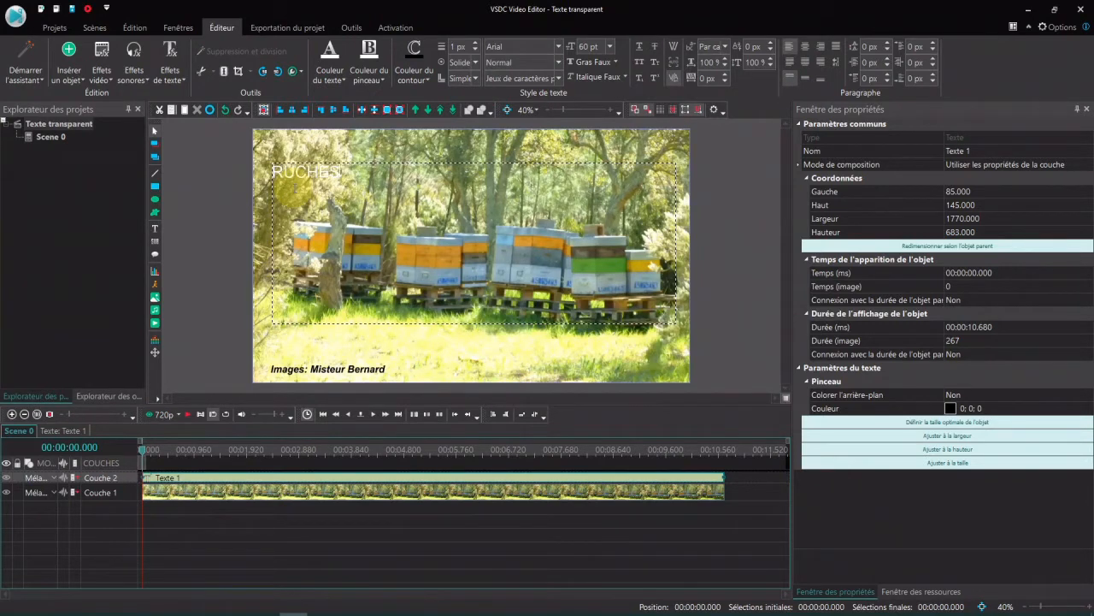
# - Change the font of the whole word RUCHES to Arial Black
pyautogui.moveTo(349, 172); pyautogui.dragTo(267, 174)
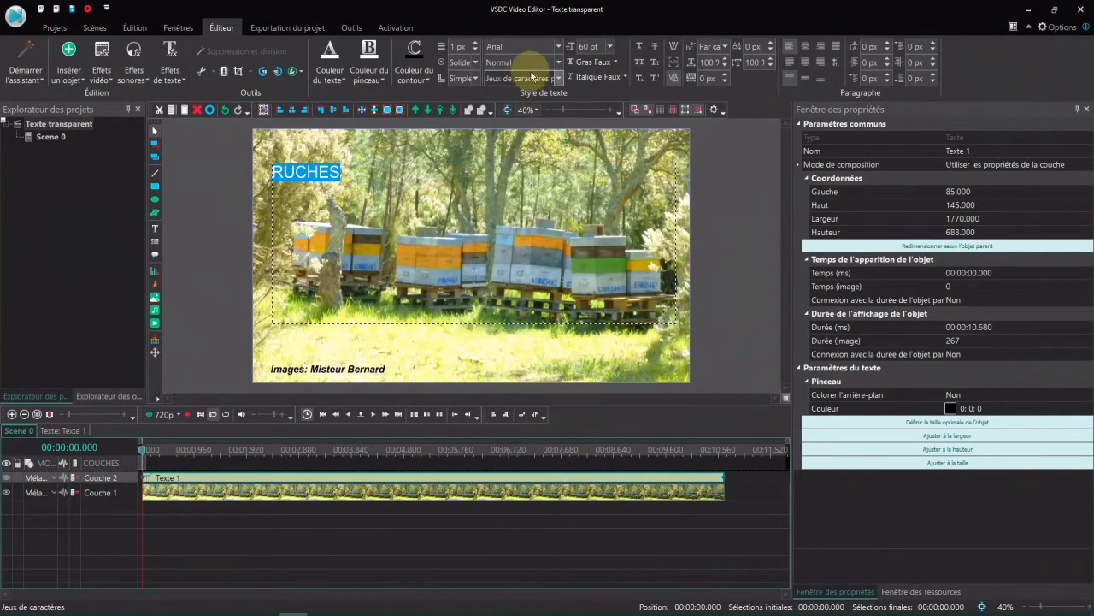
pyautogui.click(500, 47)
pyautogui.scroll(-1, 567, 217)
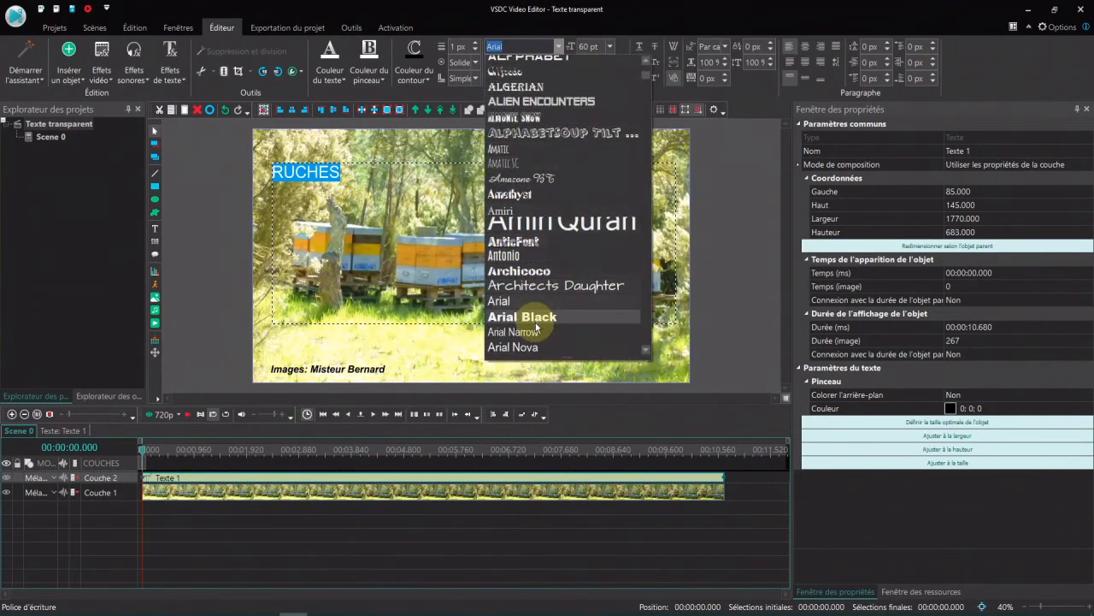
pyautogui.click(530, 321)
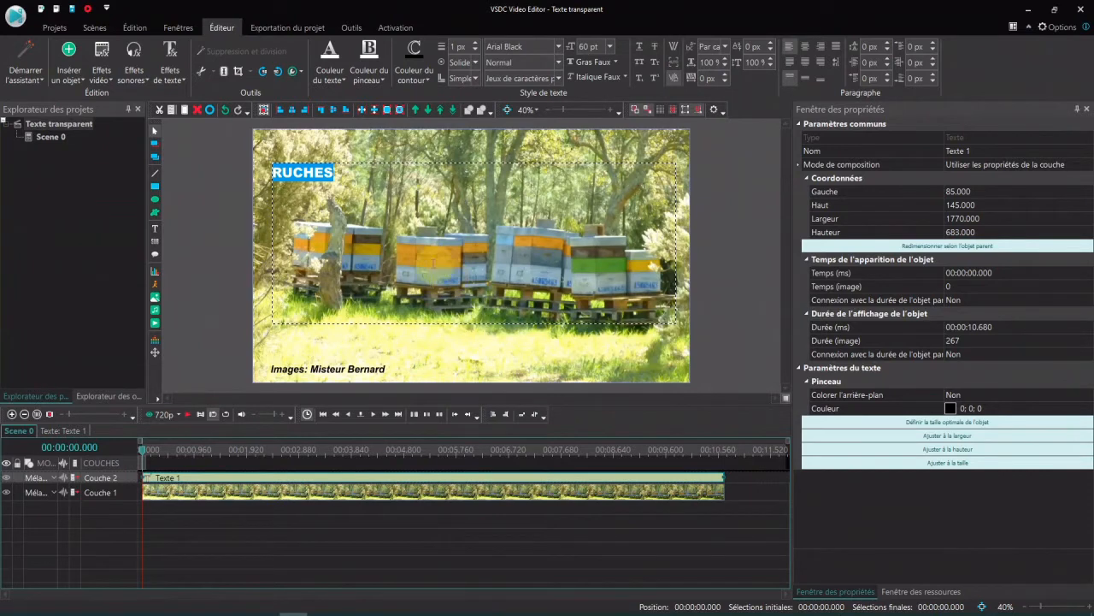
# - Set the font size of the word RUCHES to 512 pt
pyautogui.click(609, 47)
pyautogui.moveTo(609, 73); pyautogui.dragTo(614, 209)
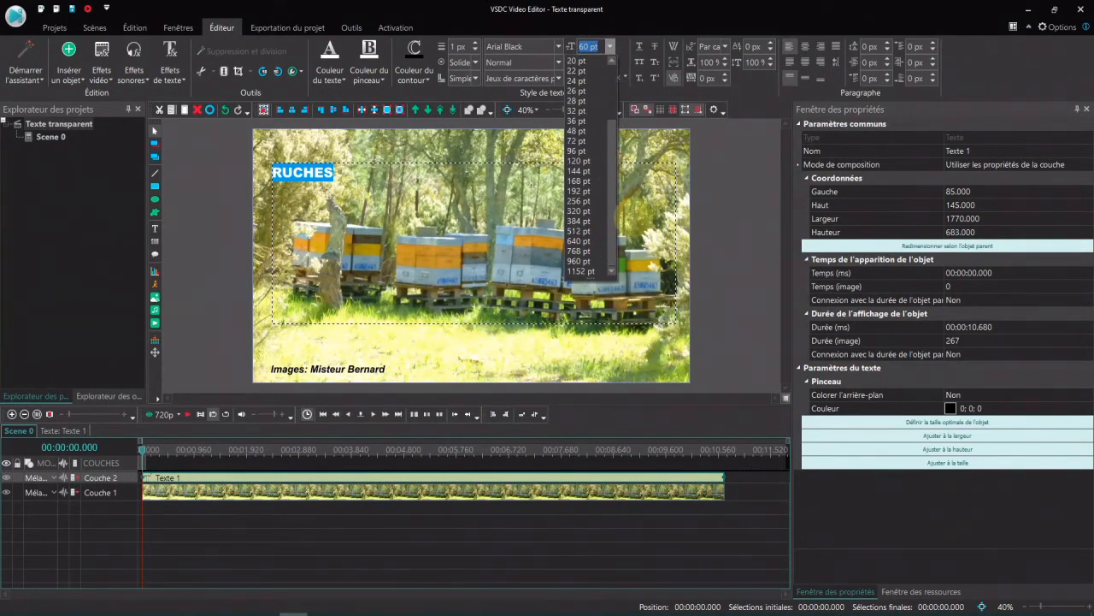
pyautogui.click(579, 231)
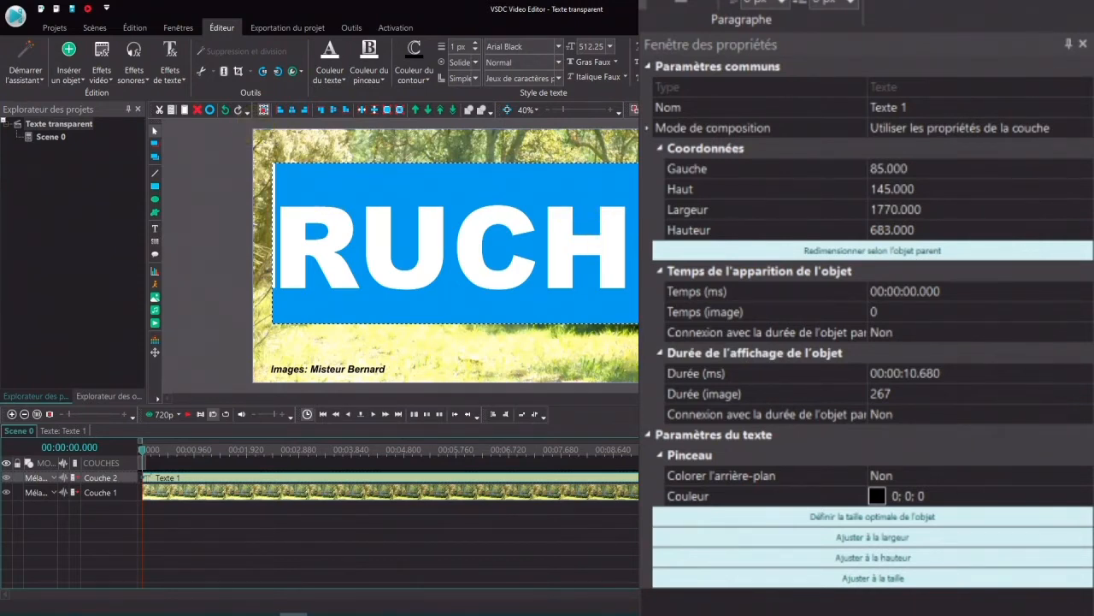
# - Resize the text object to match its parent and set the font size of RUCHES to 400 pt
pyautogui.click(890, 257)
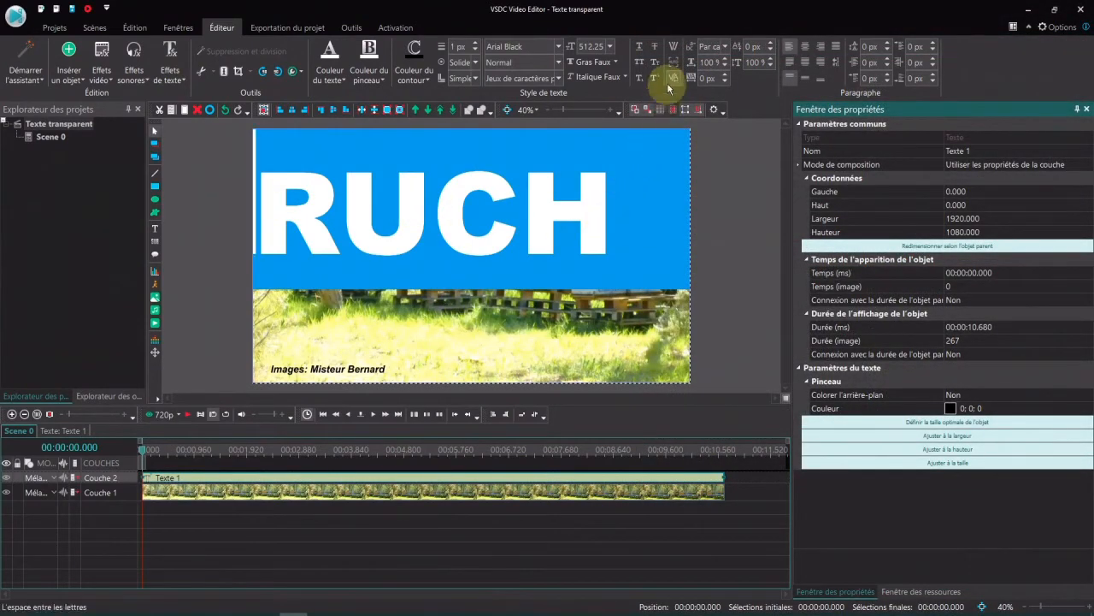
pyautogui.click(611, 48)
pyautogui.moveTo(614, 88); pyautogui.dragTo(613, 175)
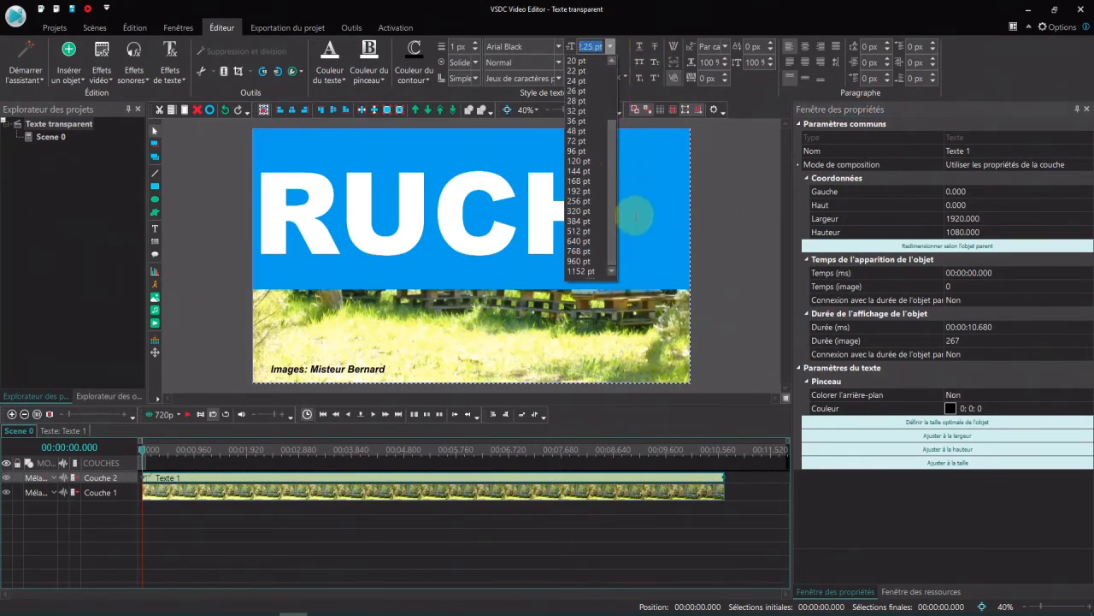
pyautogui.click(578, 220)
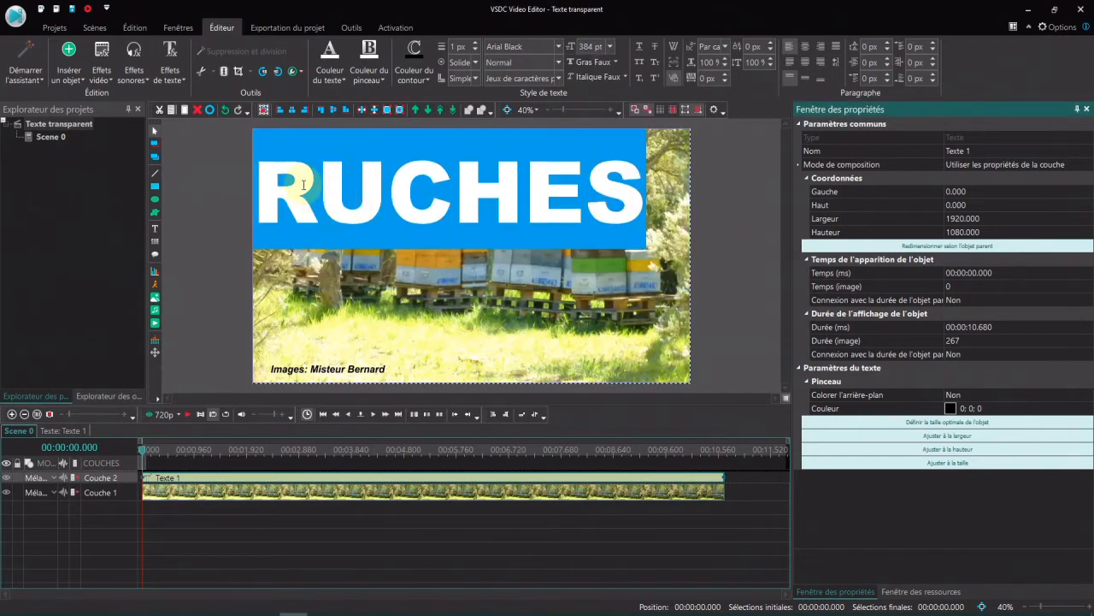
pyautogui.click(590, 47)
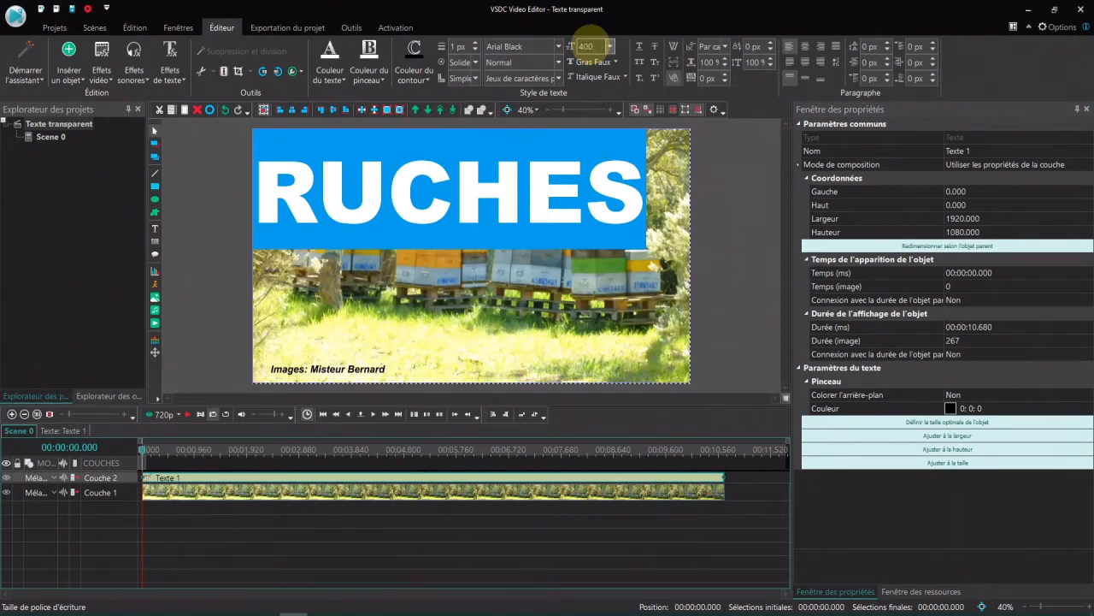
pyautogui.press('Return')
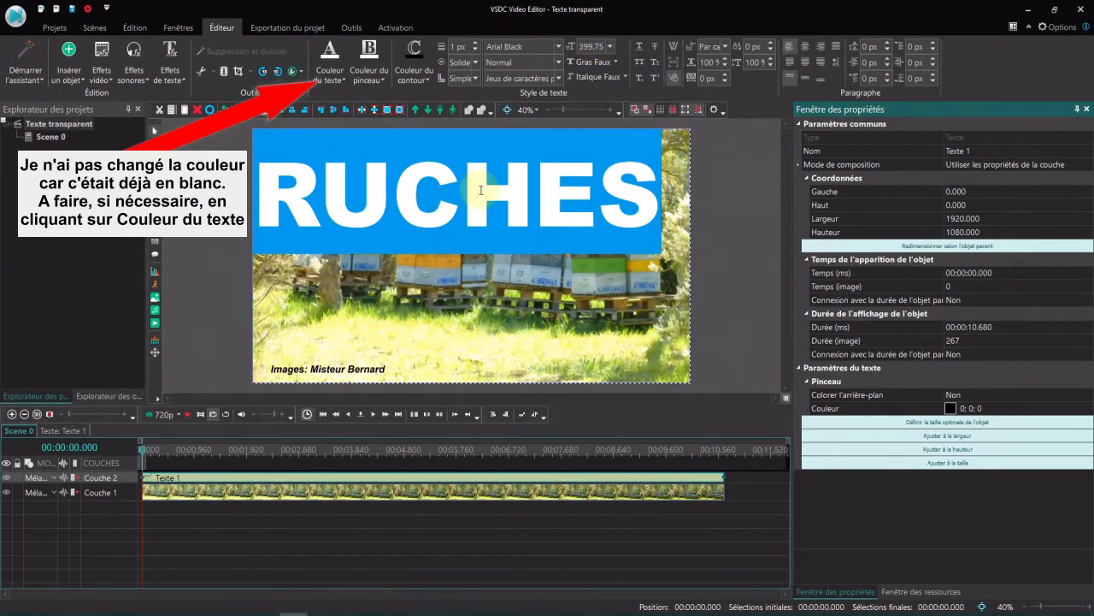
# - Centre the word RUCHES horizontally and vertically within its text box and deselect the text object
pyautogui.click(807, 51)
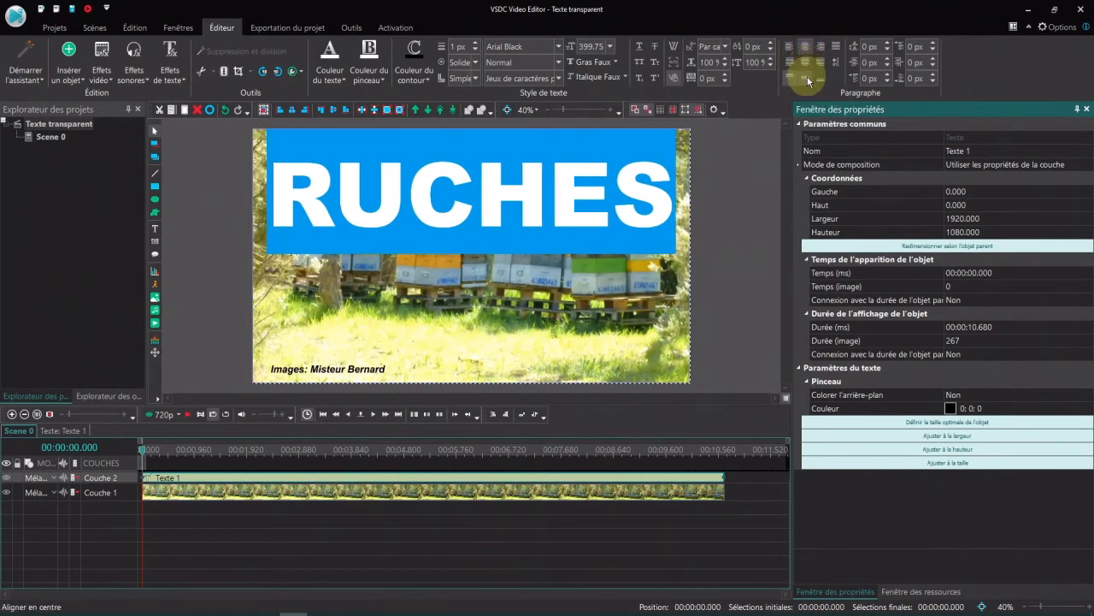
pyautogui.click(807, 80)
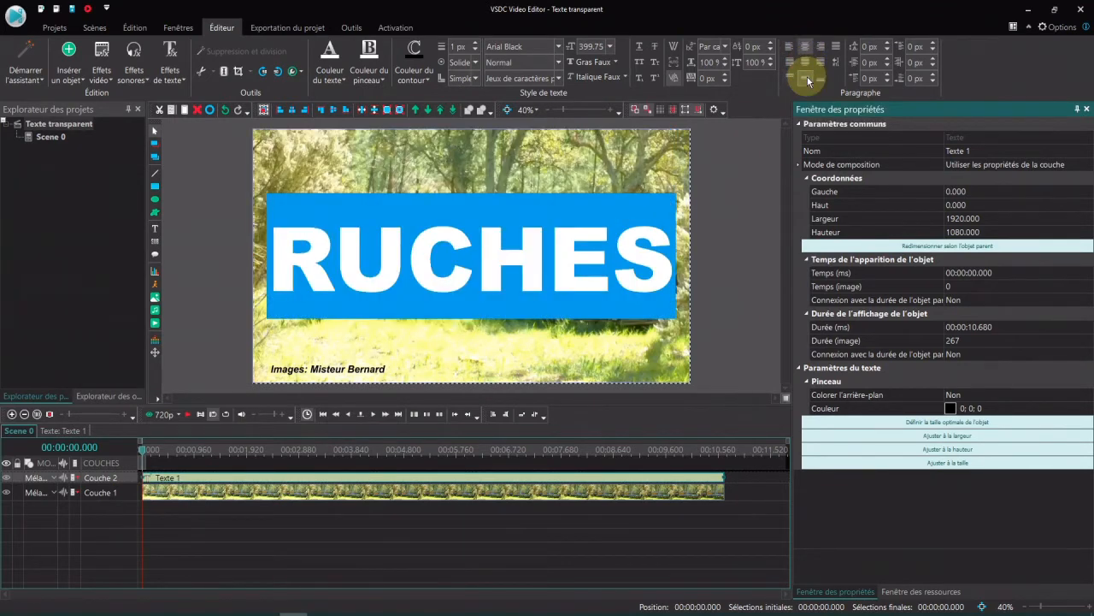
pyautogui.click(217, 342)
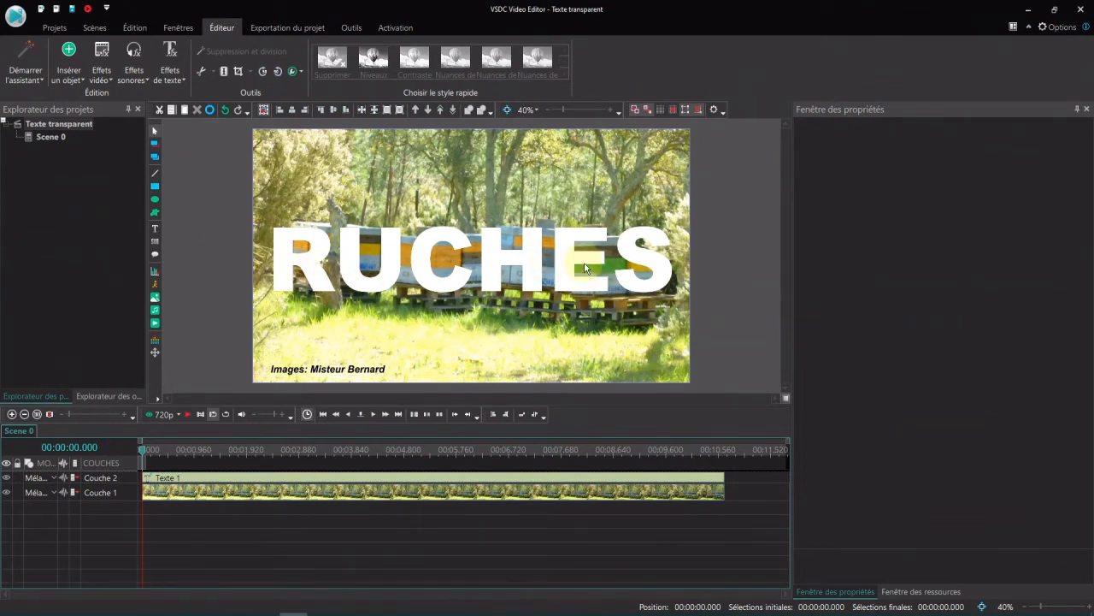
# - Apply a Zoom transformation effect to the Texte 1 object for its full parent duration, on a new layer
pyautogui.click(290, 479)
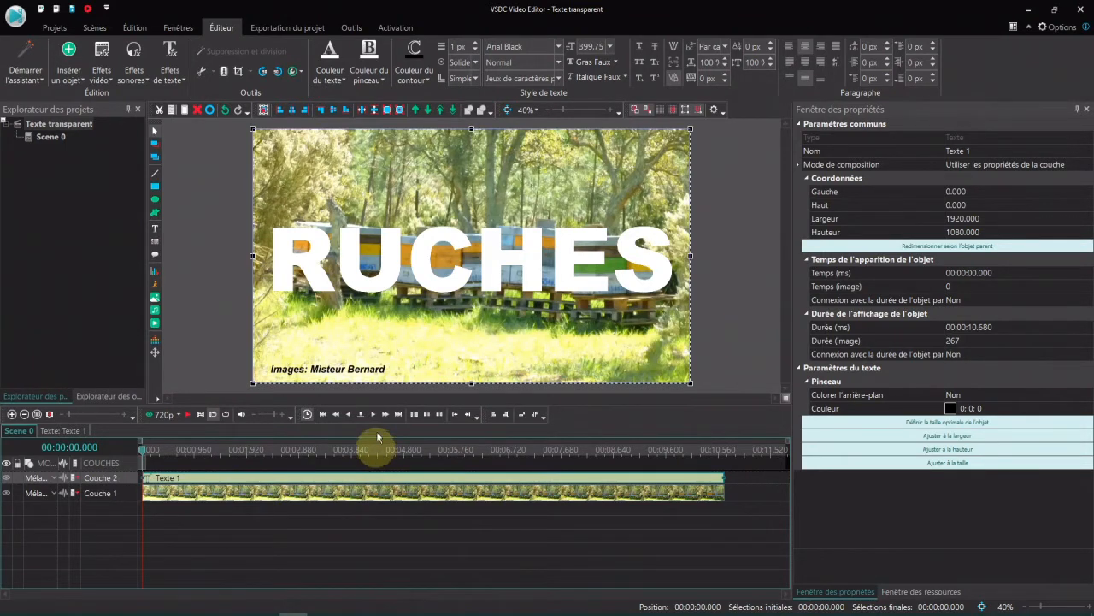
pyautogui.click(101, 54)
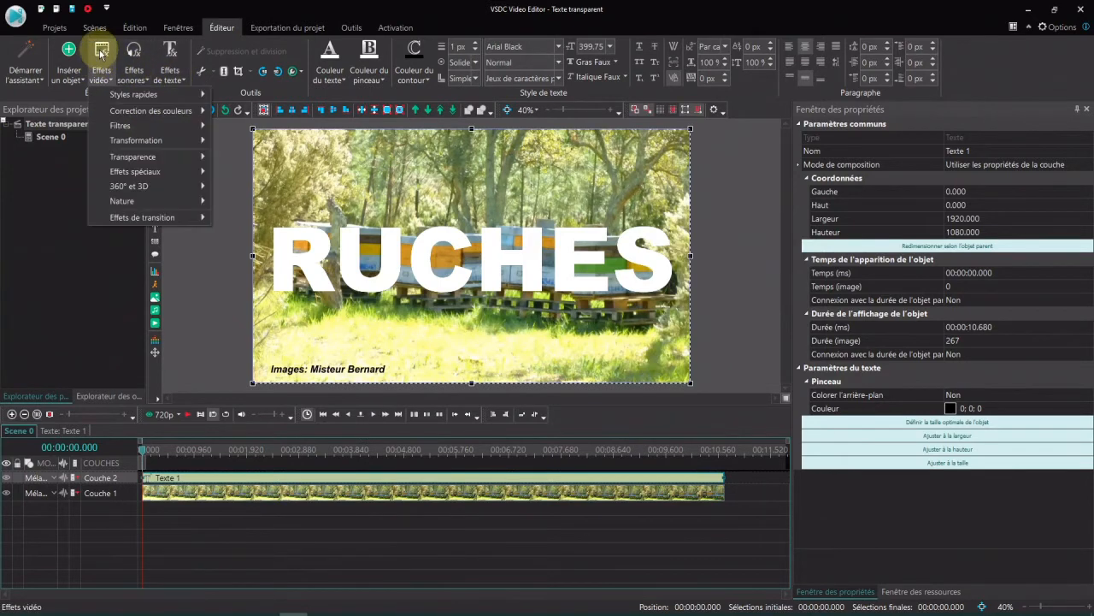
pyautogui.moveTo(115, 145)
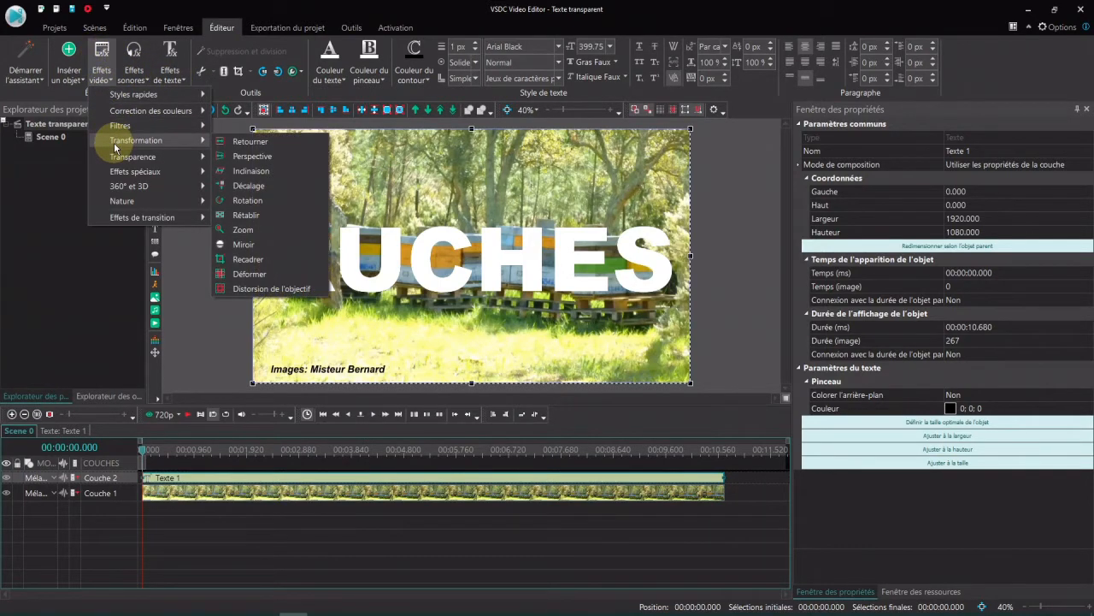
pyautogui.click(242, 229)
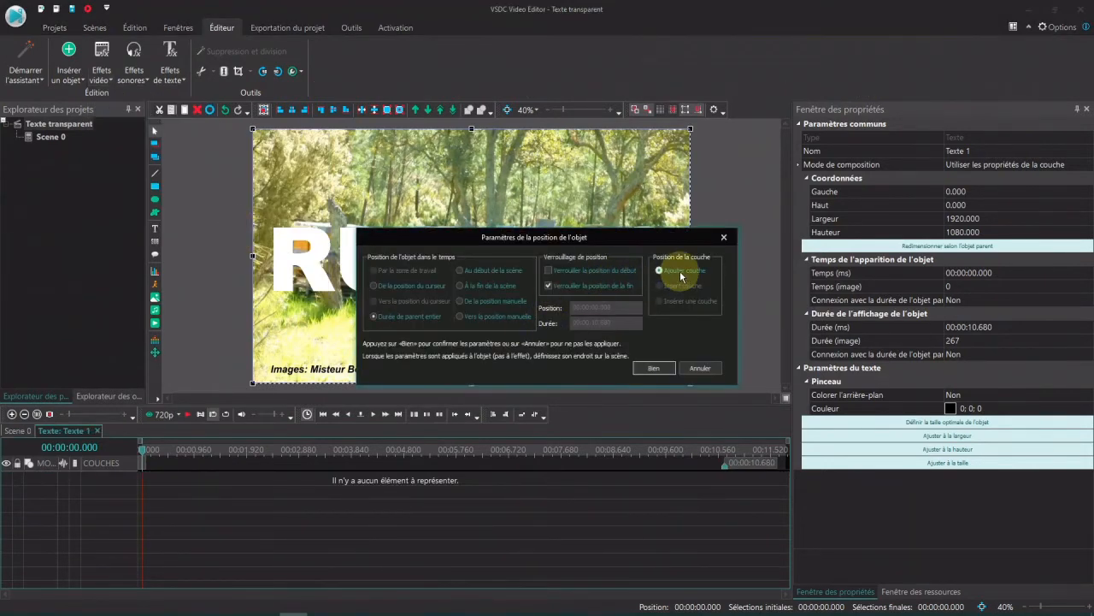
pyautogui.click(654, 371)
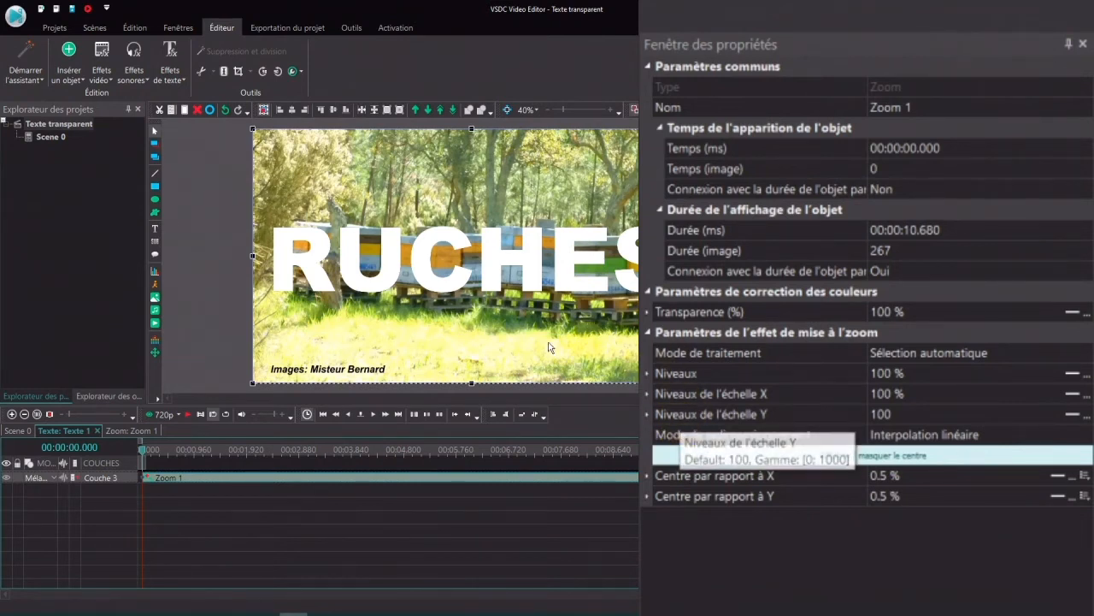
# - Raise the Zoom effect's Y scale level to 245 through its value curve, fine-tuning the number to stretch RUCHES vertically
pyautogui.click(501, 141)
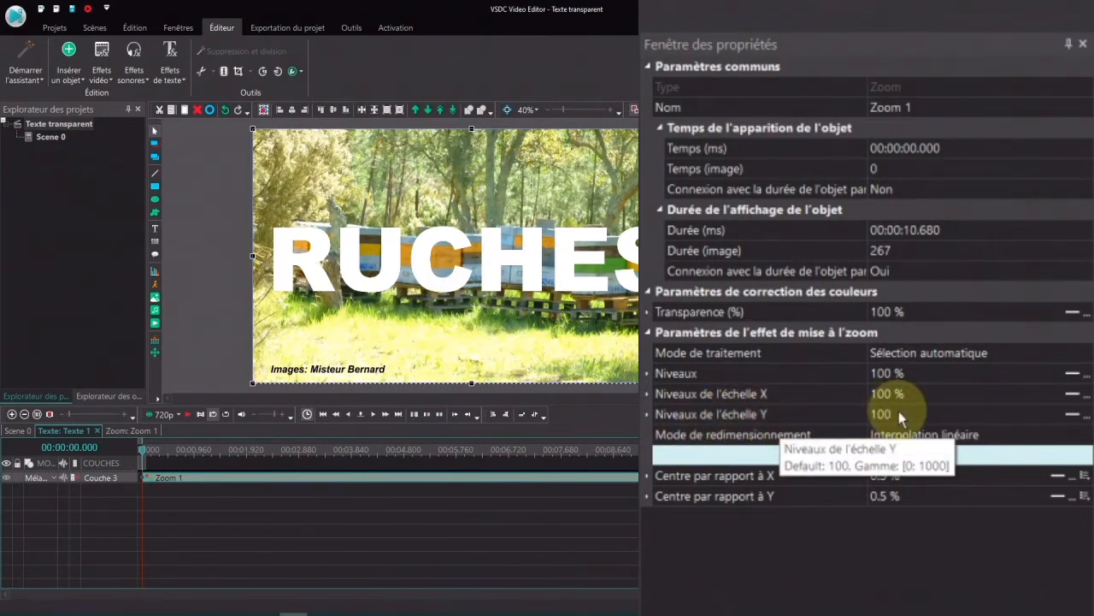
pyautogui.click(859, 414)
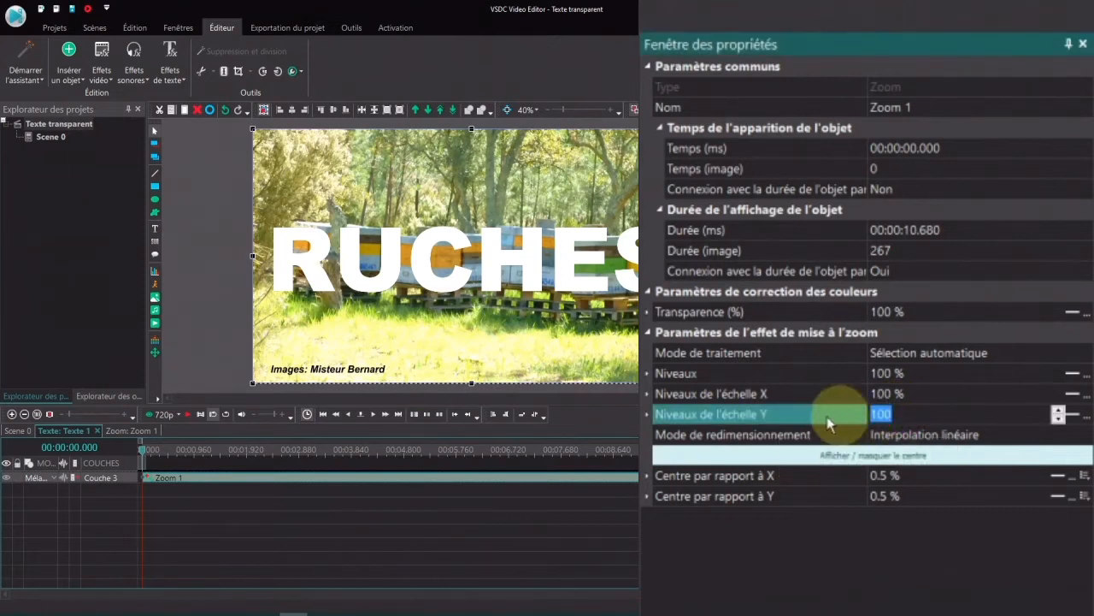
pyautogui.click(1059, 419)
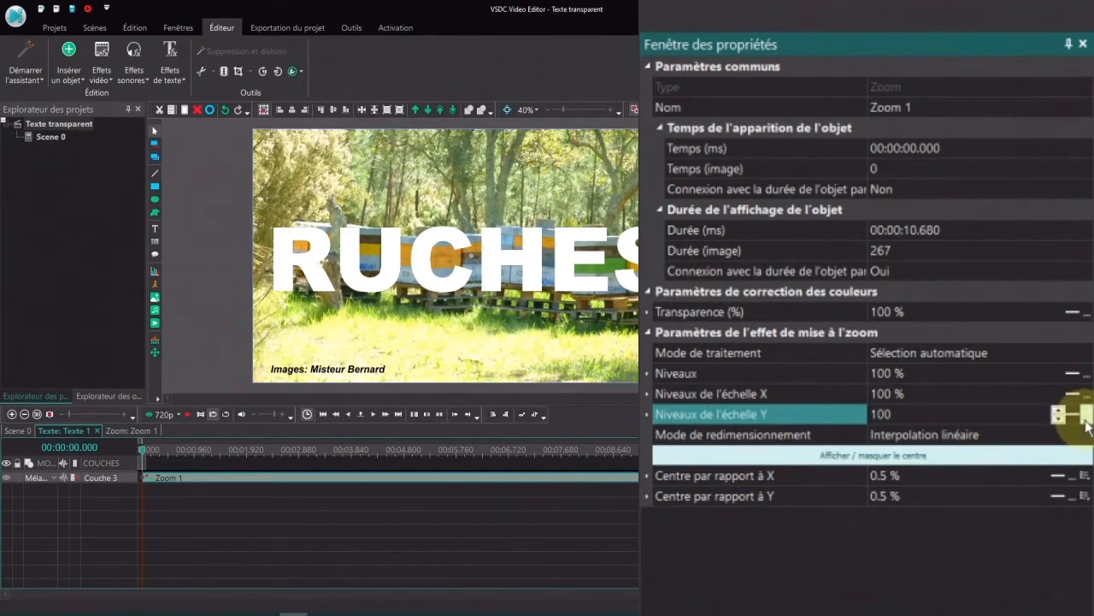
pyautogui.click(1085, 415)
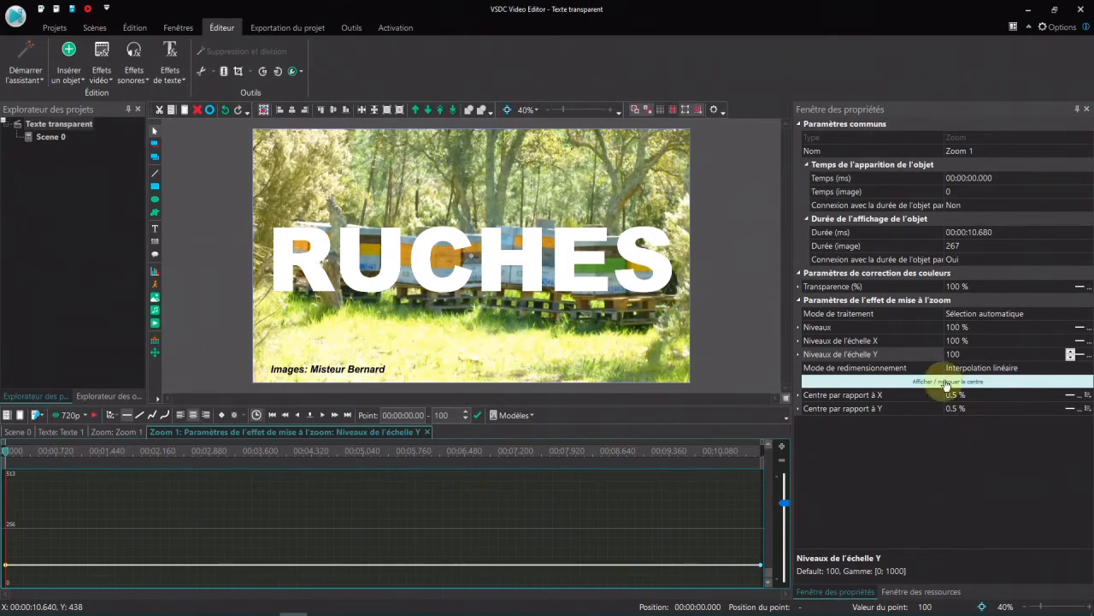
pyautogui.click(406, 566)
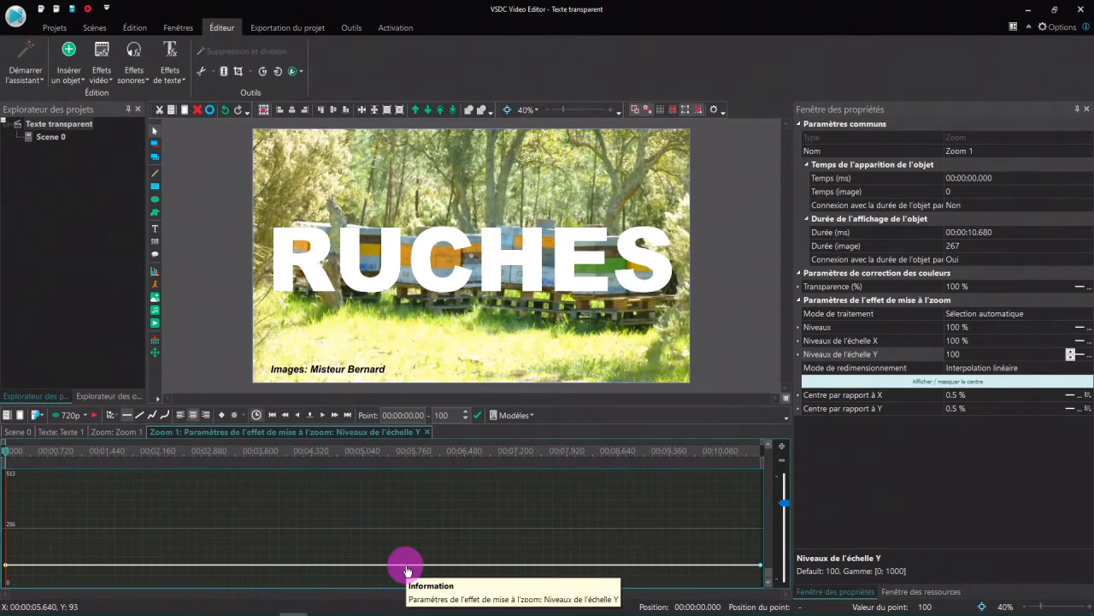
pyautogui.moveTo(407, 572); pyautogui.dragTo(407, 533)
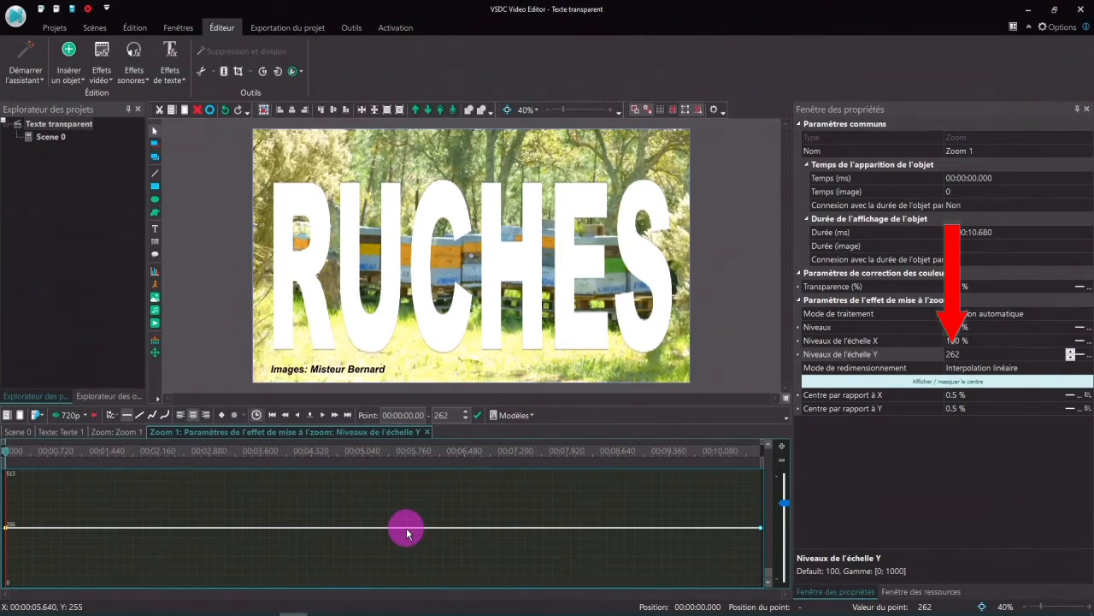
pyautogui.moveTo(407, 532); pyautogui.dragTo(407, 537)
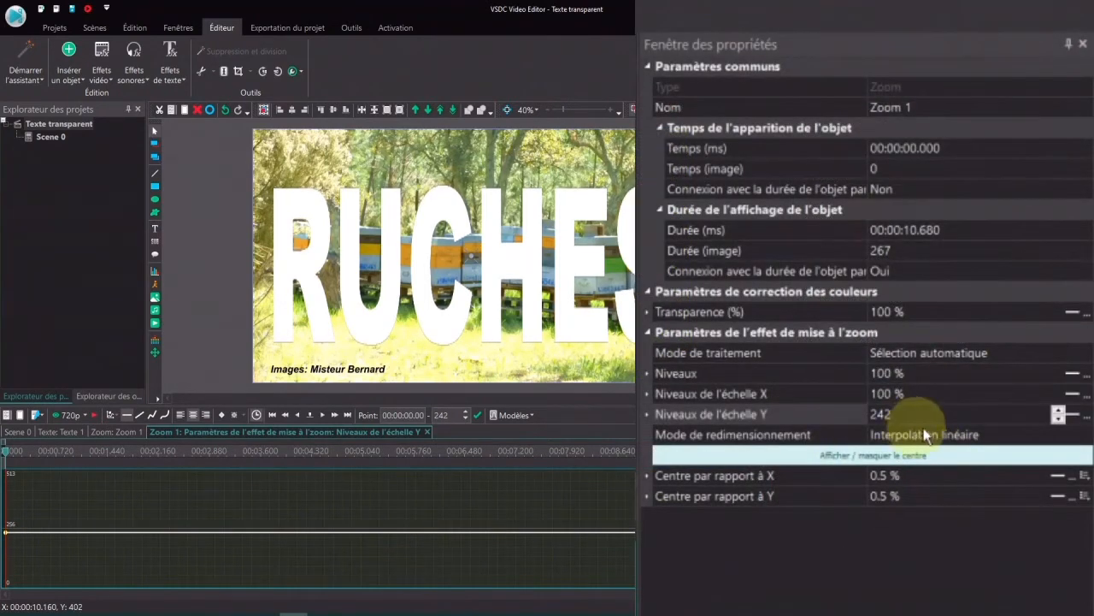
pyautogui.click(1061, 413)
pyautogui.click(1061, 414)
pyautogui.click(1060, 414)
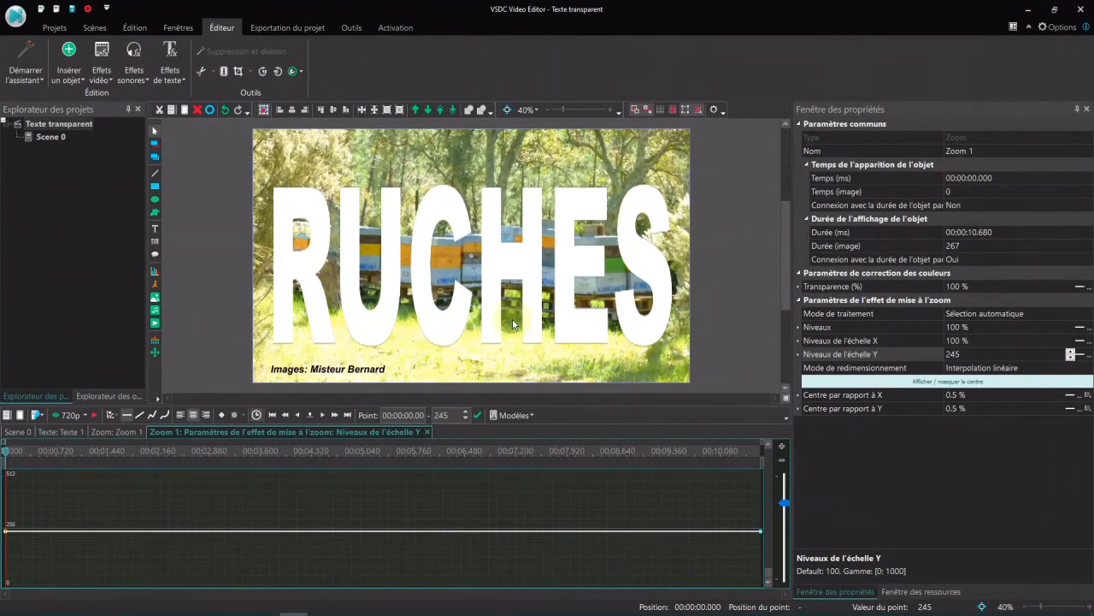
# - Return to Scene 0 and set background colouring to Oui for the RUCHES text object
pyautogui.click(14, 431)
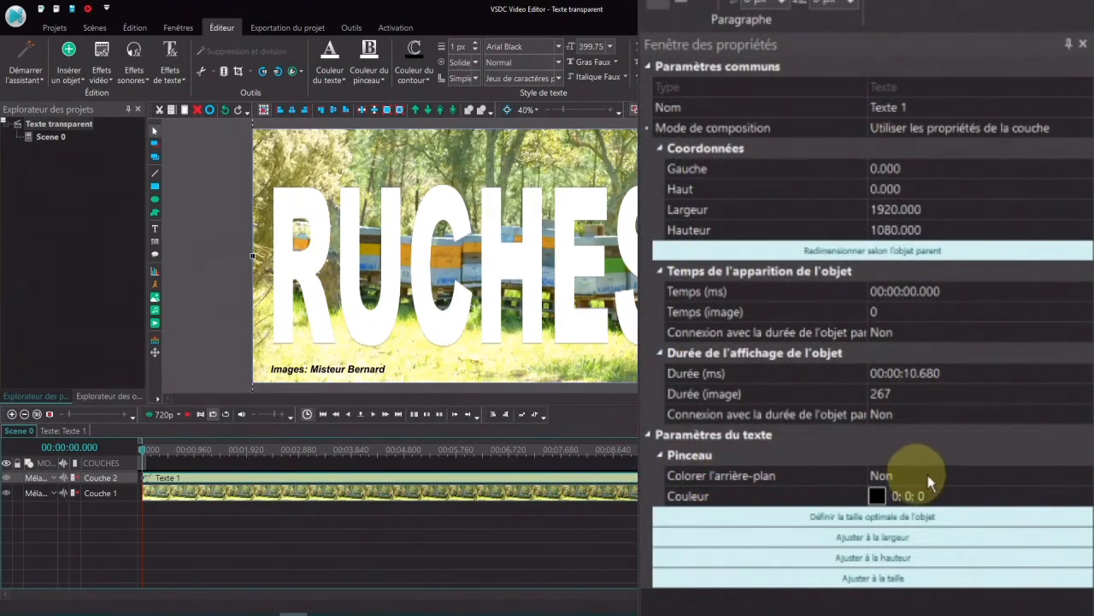
pyautogui.click(1076, 473)
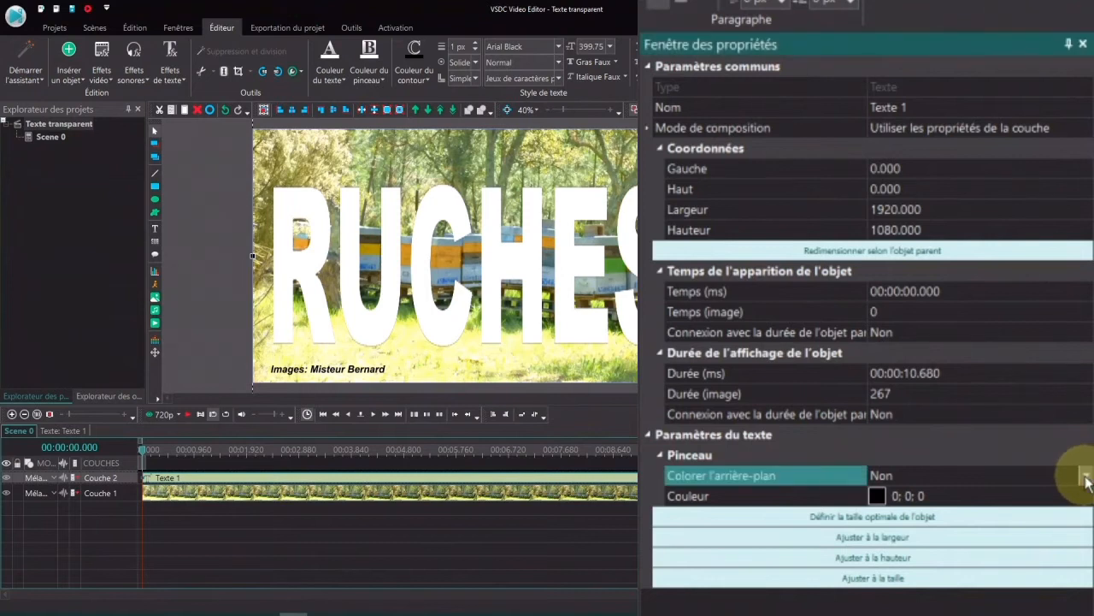
pyautogui.click(1084, 475)
pyautogui.click(889, 498)
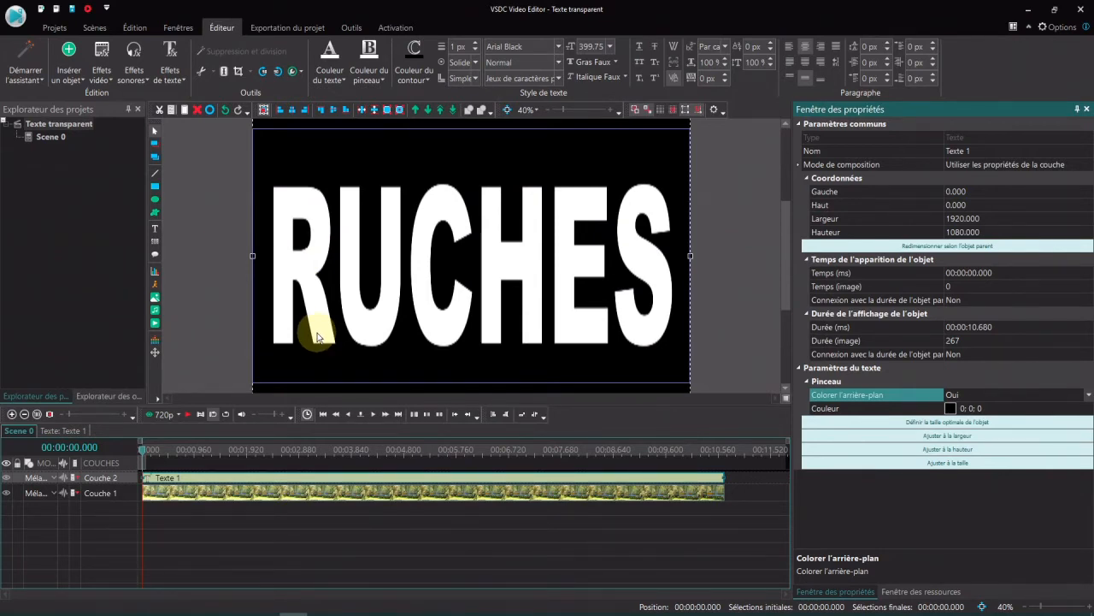
# - Apply the Suppression de l'arrière-plan transparency effect to the RUCHES text for its full parent duration, on an added layer
pyautogui.click(101, 60)
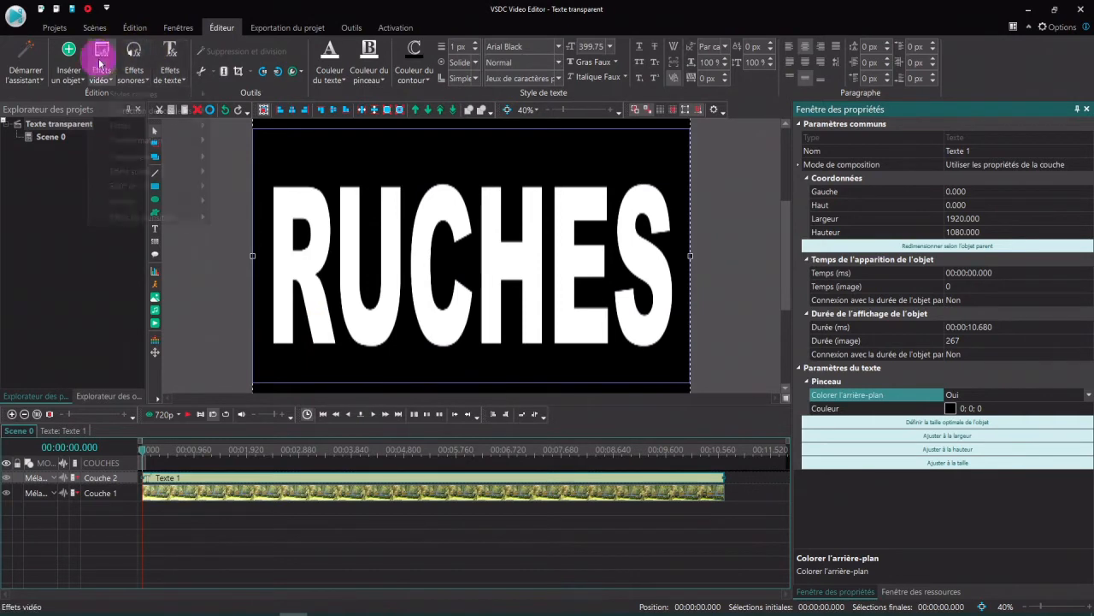
pyautogui.moveTo(113, 157)
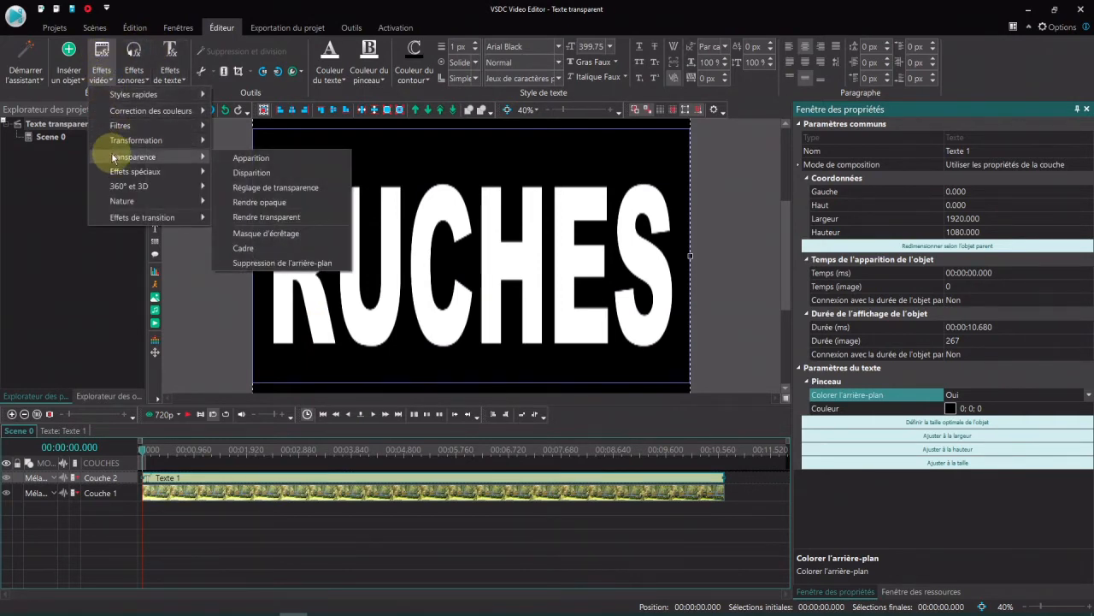
pyautogui.click(260, 264)
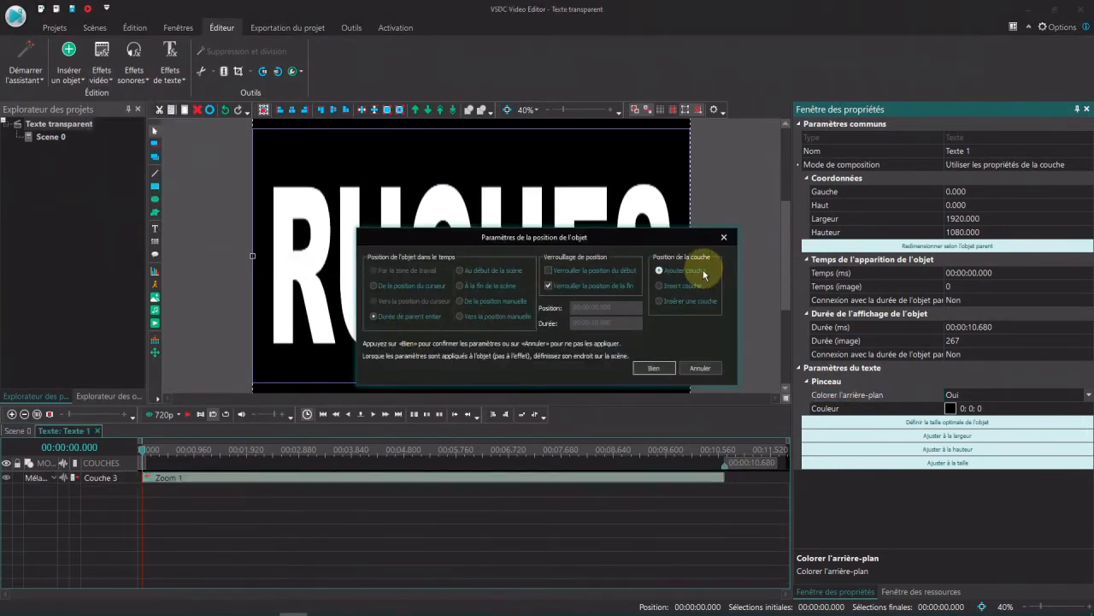
pyautogui.click(662, 366)
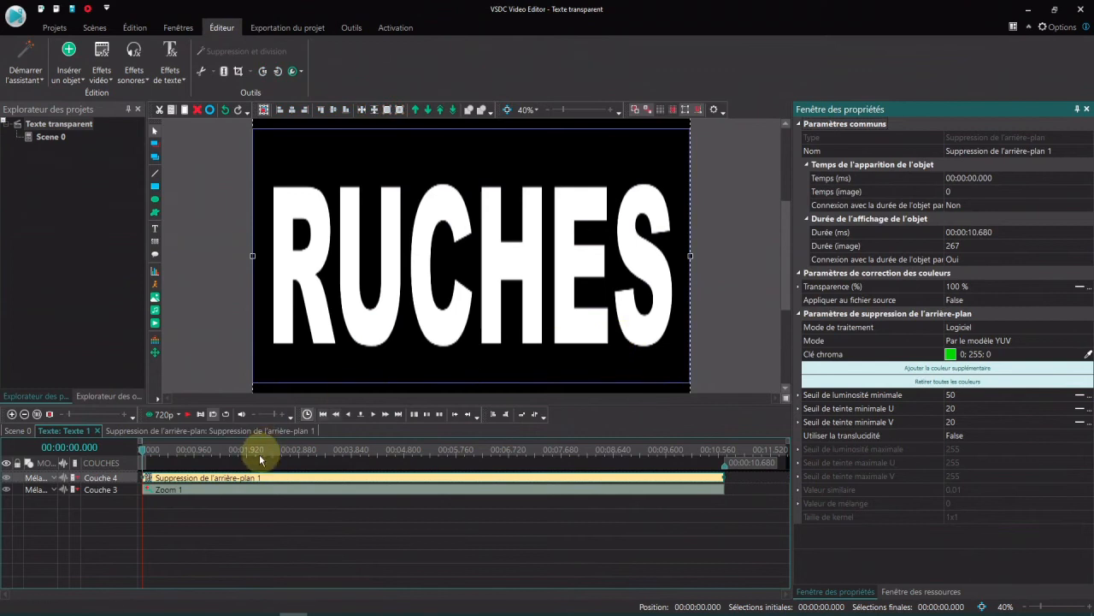
# - Sample the white of the letters as the chroma key colour (255; 255; 255) and play a preview of the result
pyautogui.click(109, 395)
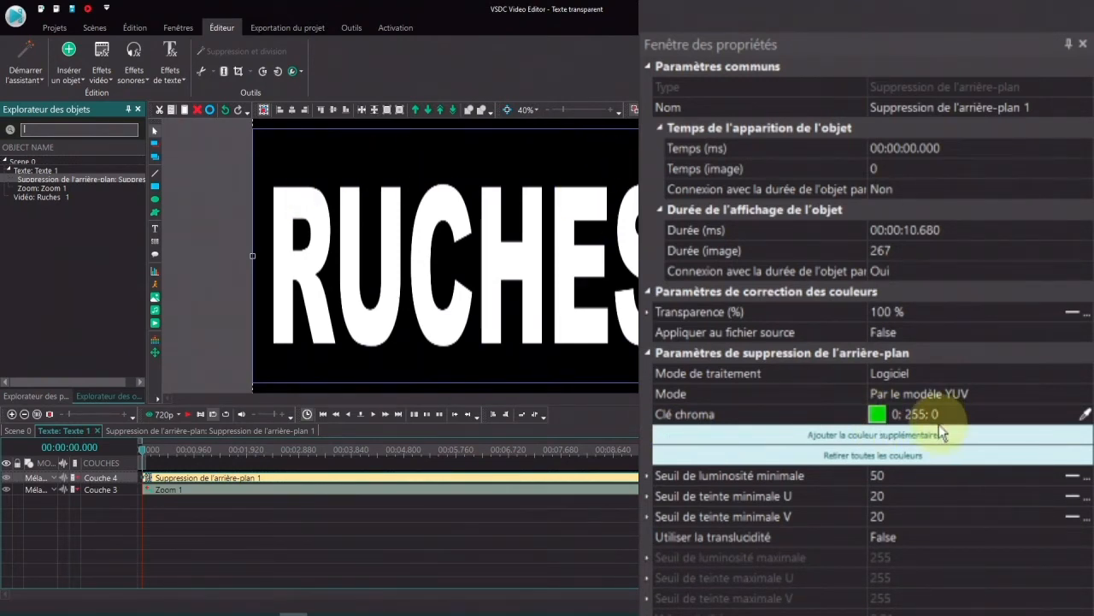
pyautogui.click(1088, 415)
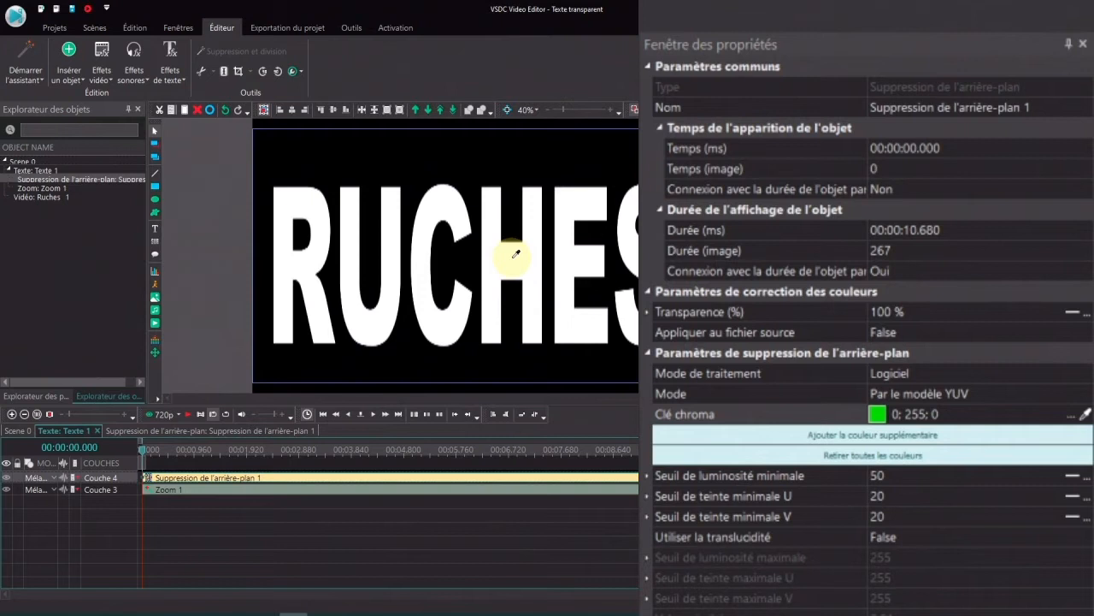
pyautogui.click(516, 254)
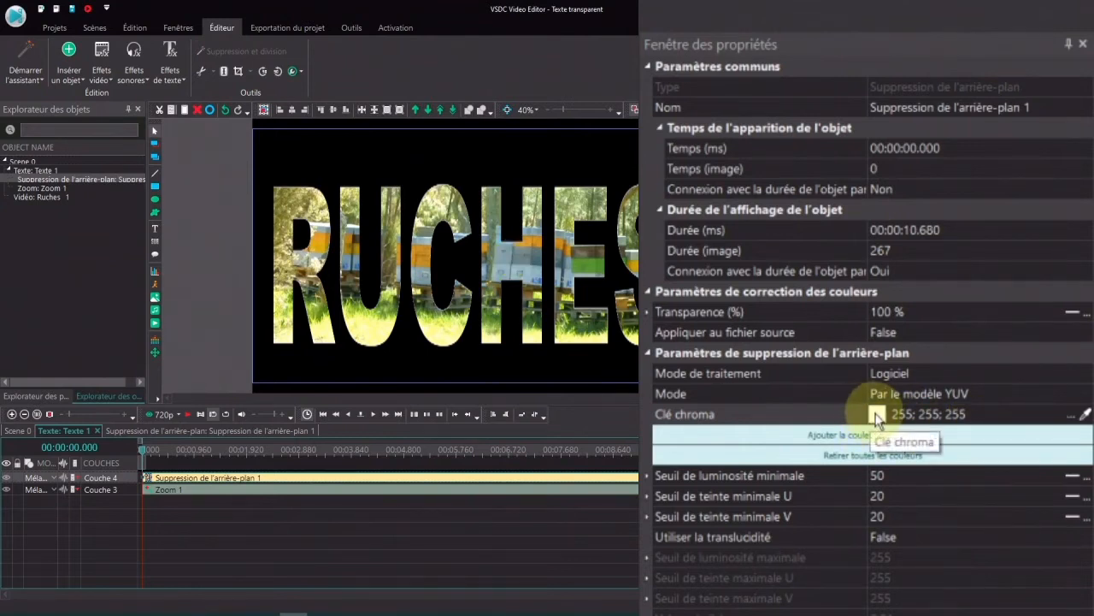
pyautogui.click(187, 413)
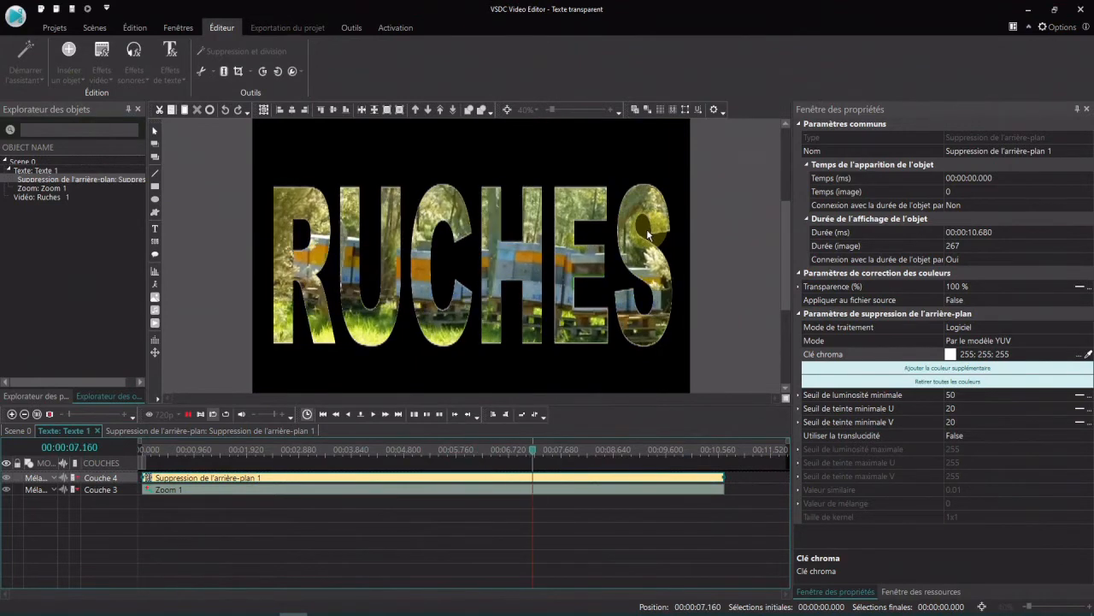
pyautogui.click(189, 414)
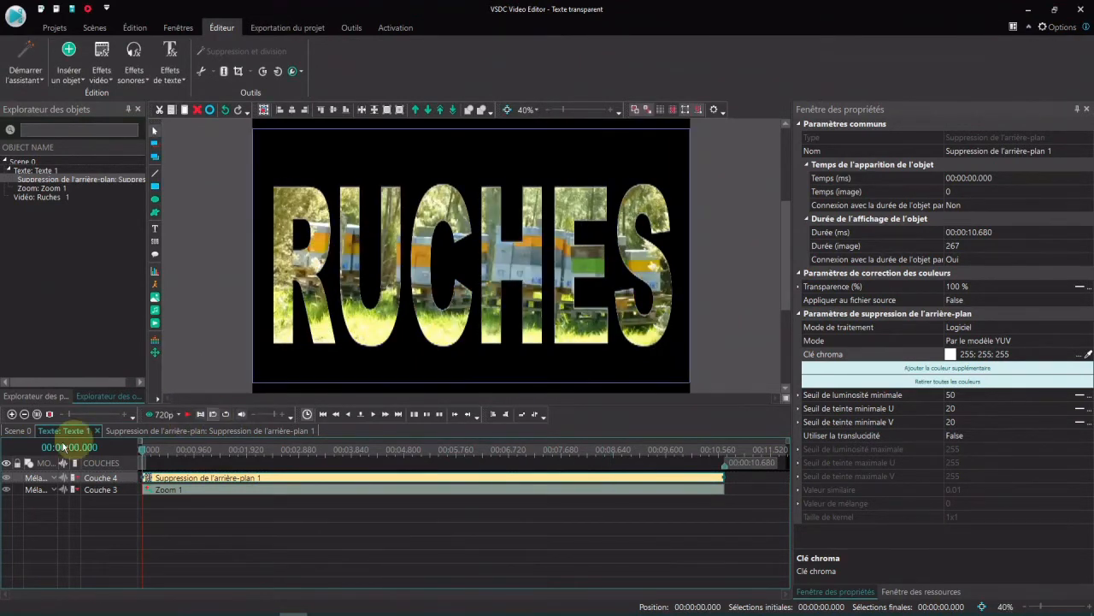
# - Rename Scene 0 to "Chrominance blanche" in the scene properties
pyautogui.click(30, 396)
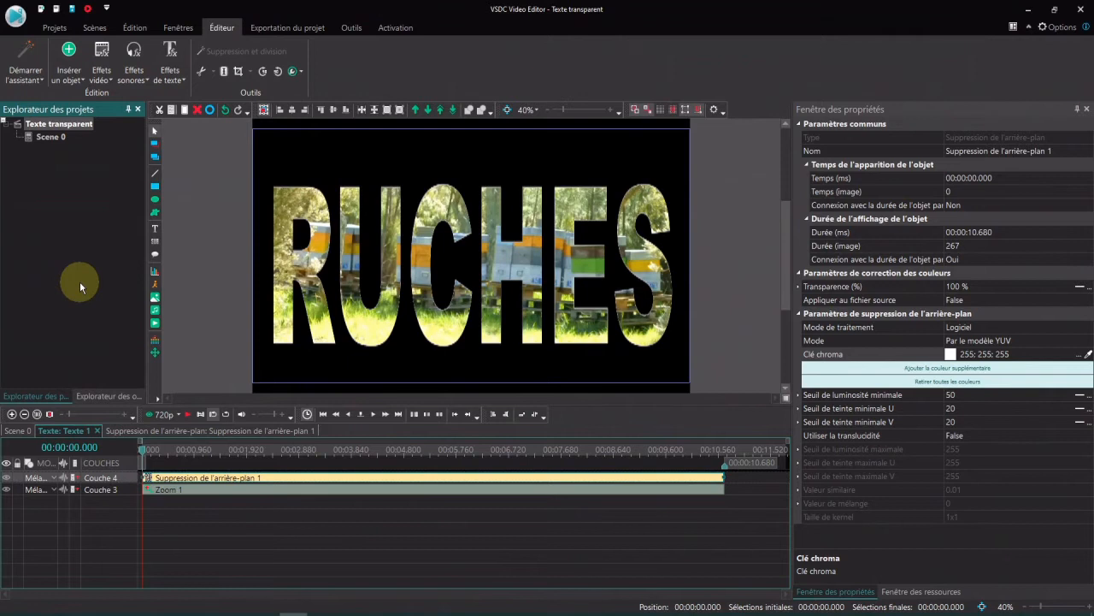
pyautogui.click(49, 139)
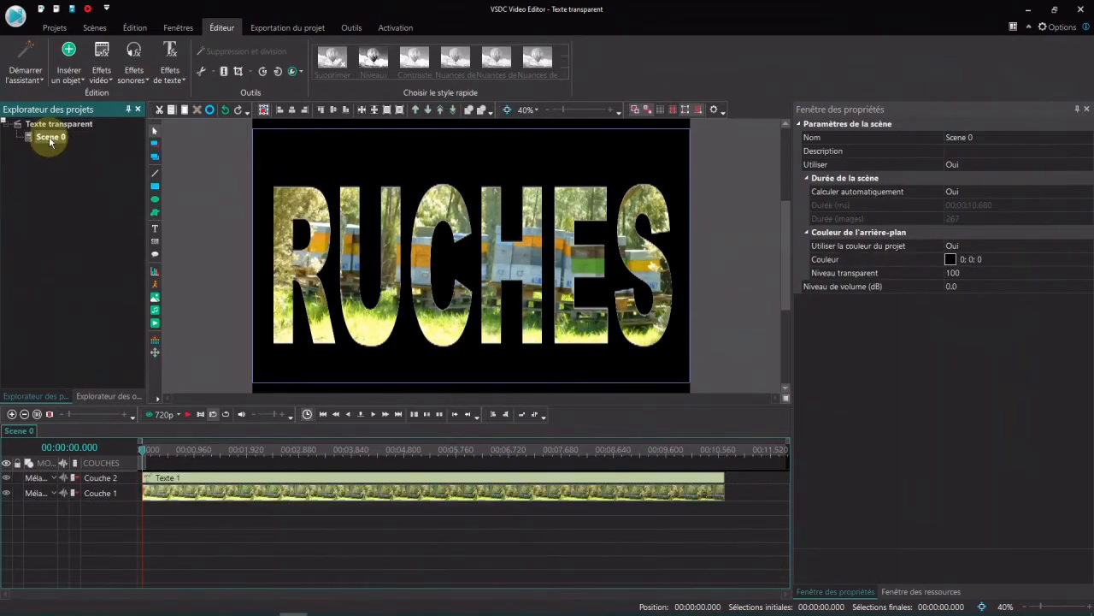
pyautogui.click(962, 137)
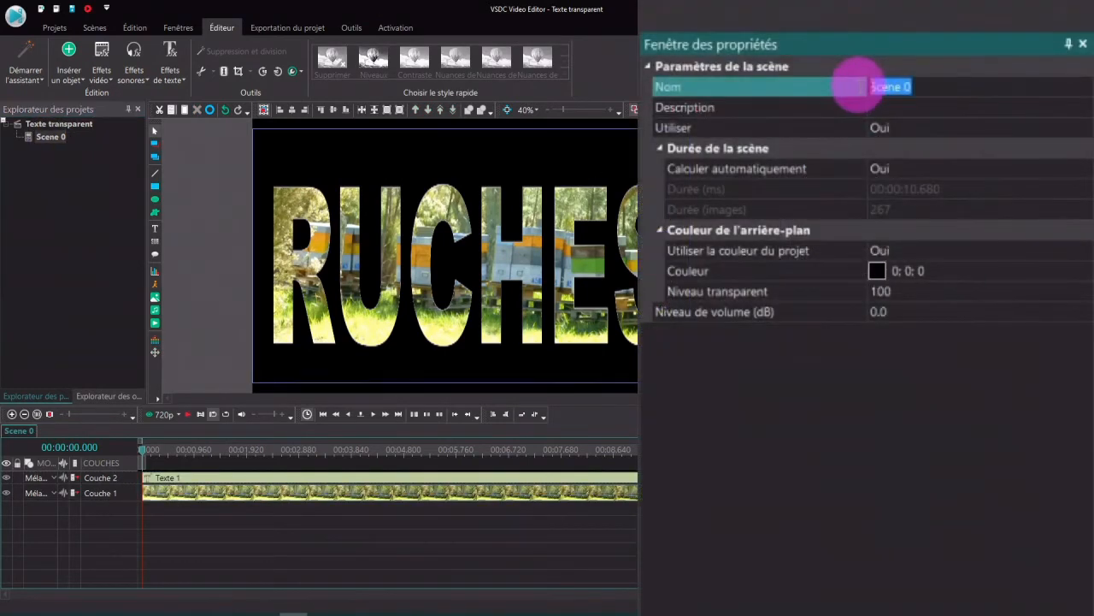
pyautogui.click(976, 137)
pyautogui.moveTo(913, 87); pyautogui.dragTo(852, 85)
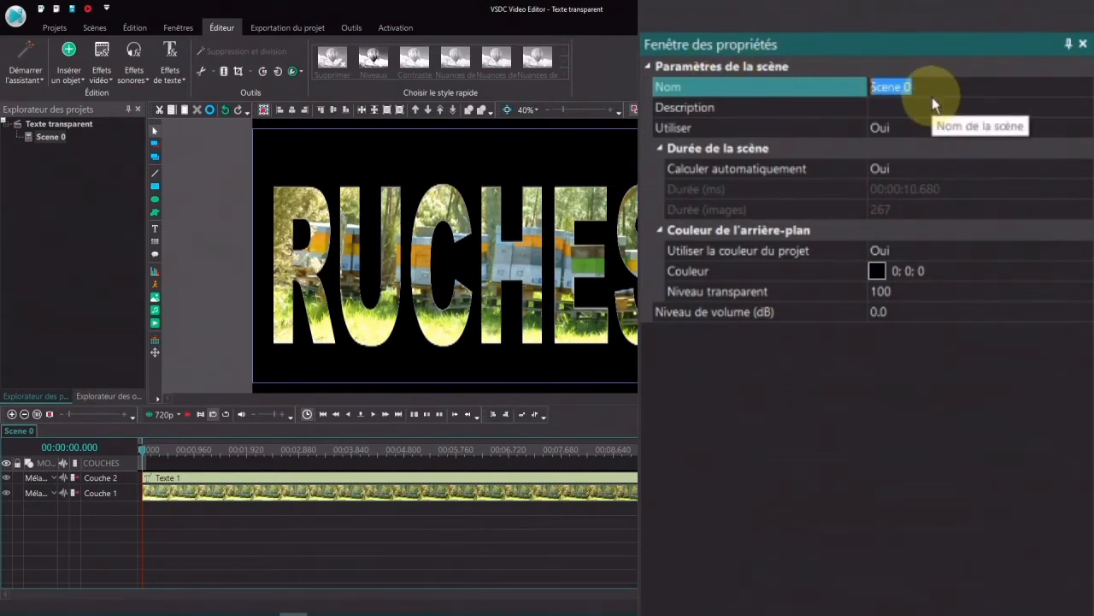
pyautogui.write('CHrominance blanche')
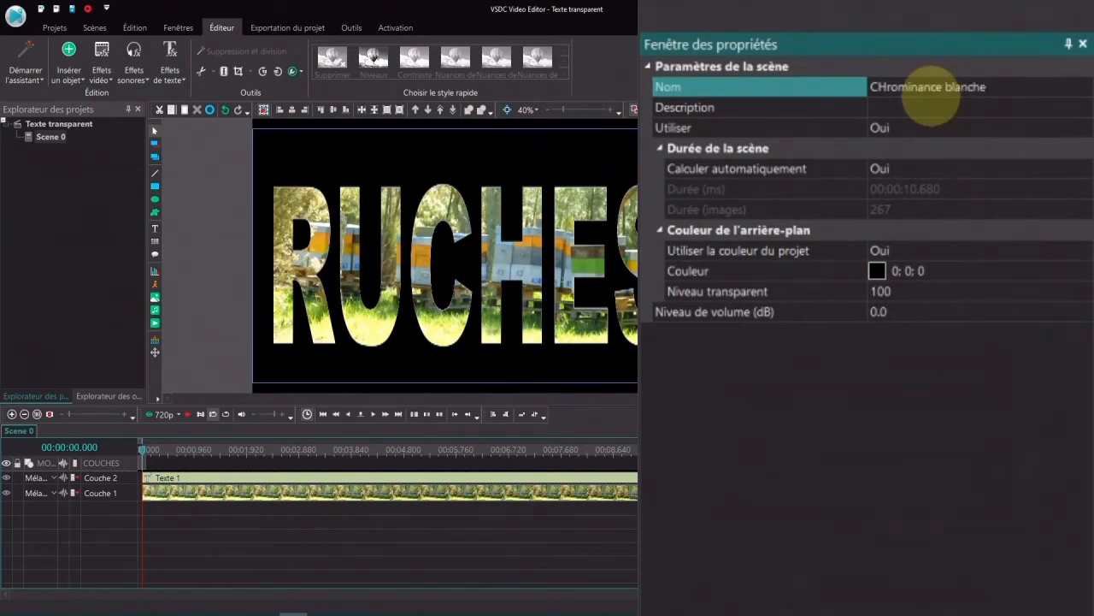
pyautogui.moveTo(877, 86); pyautogui.dragTo(885, 86)
pyautogui.write('h')
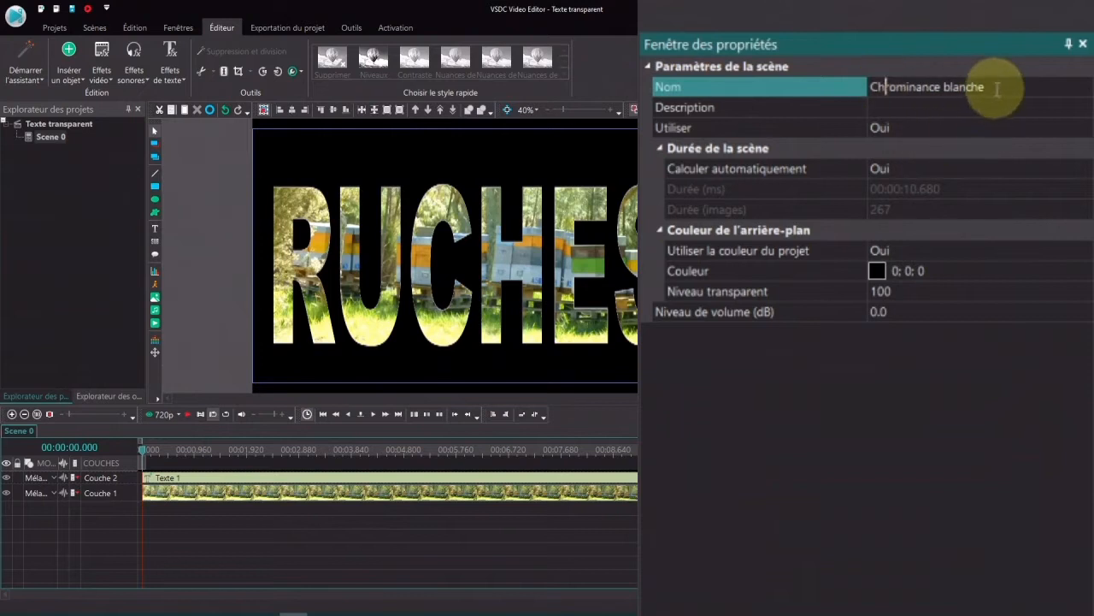
pyautogui.press('Return')
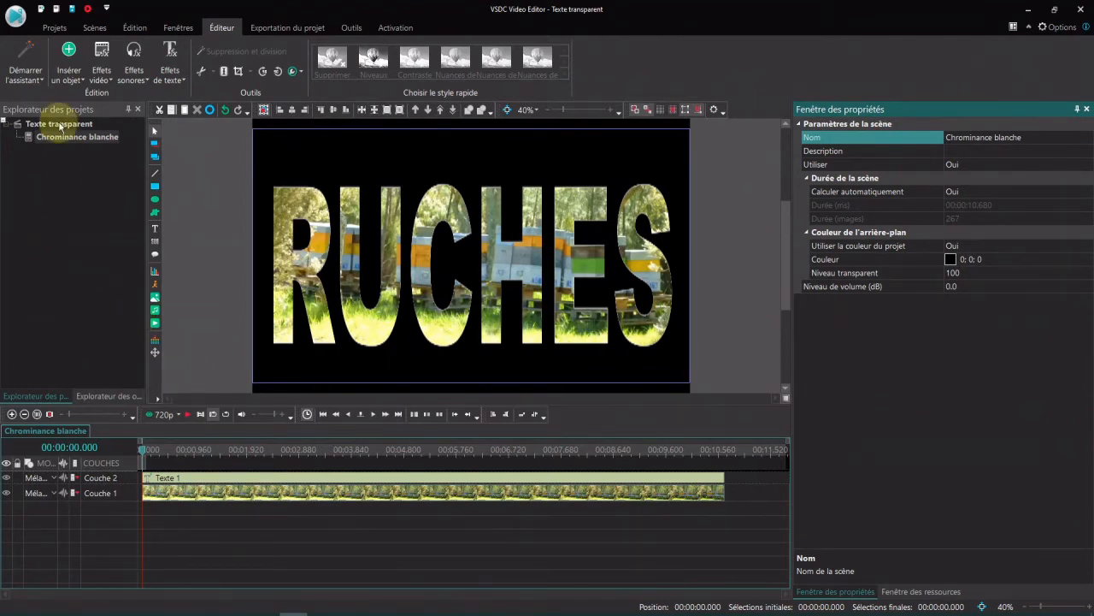
# - Add a new scene to the Texte transparent project and open its empty timeline
pyautogui.click(96, 29)
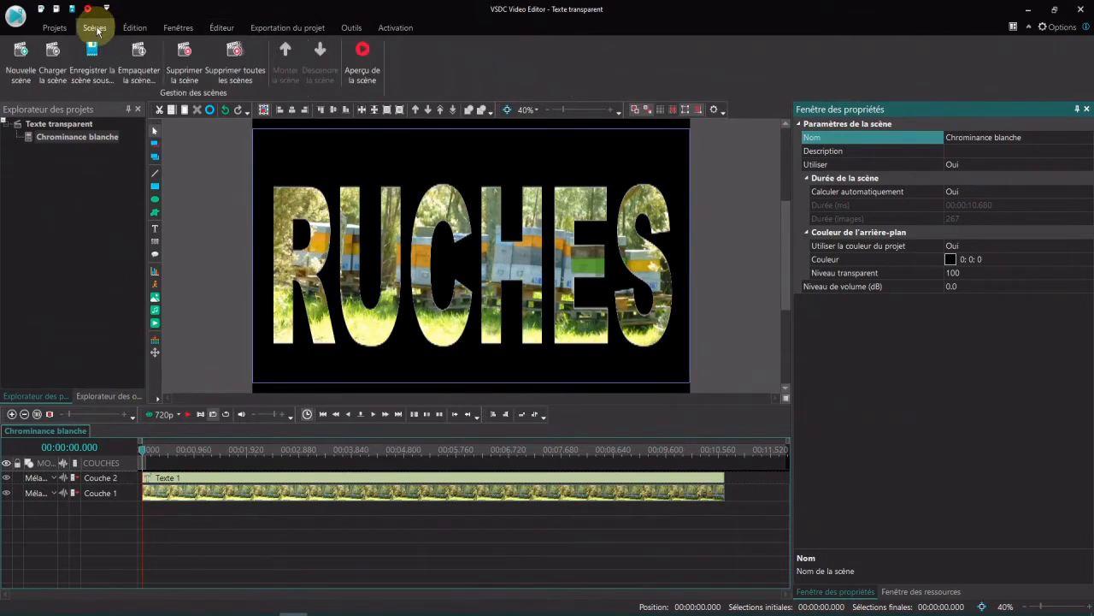
pyautogui.click(20, 53)
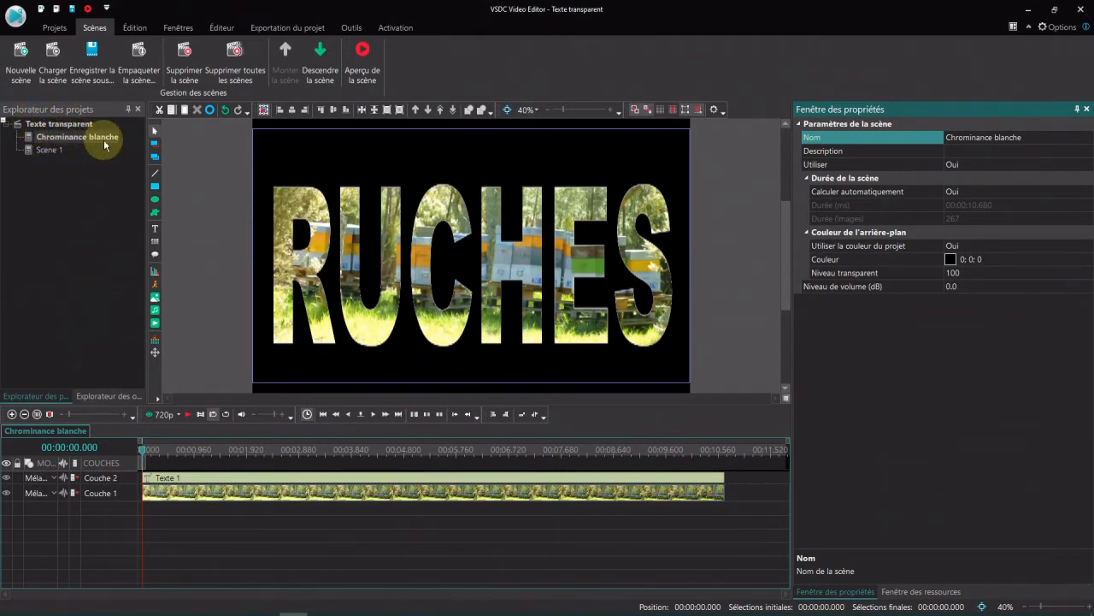
pyautogui.click(47, 151)
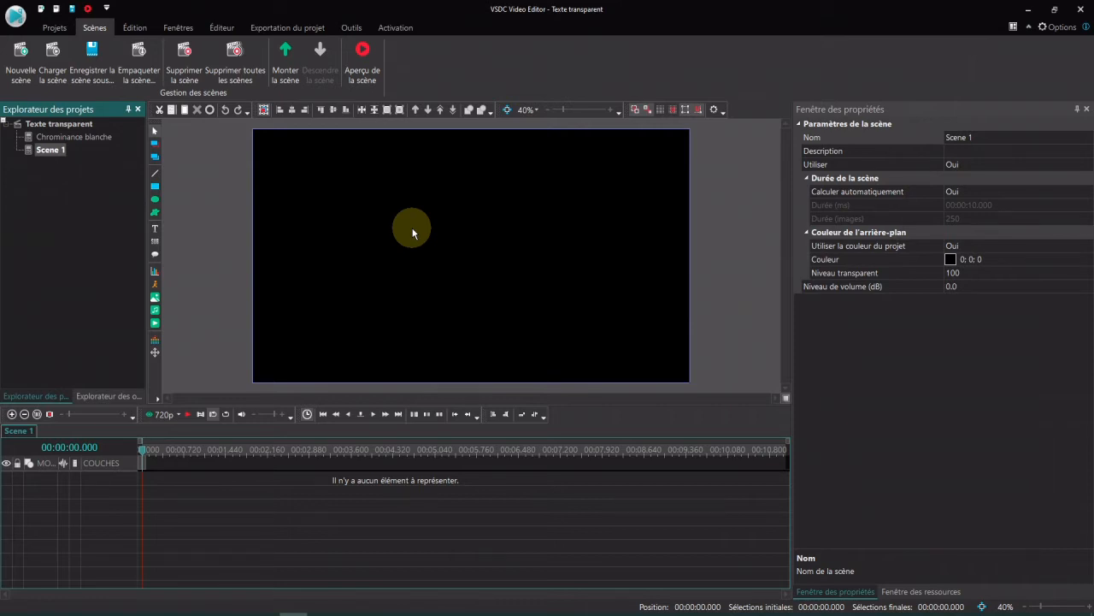
pyautogui.click(301, 489)
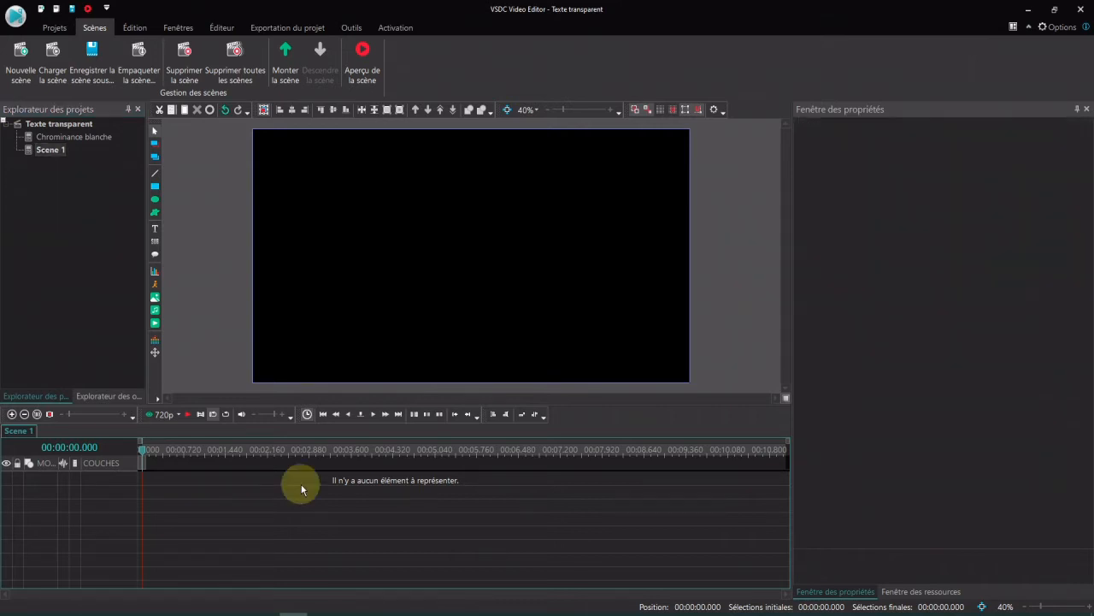
# - Insert a text object from the cursor position in the new scene, drawing its box about 1765 by 673 pixels, and show the text formatting options
pyautogui.click(154, 231)
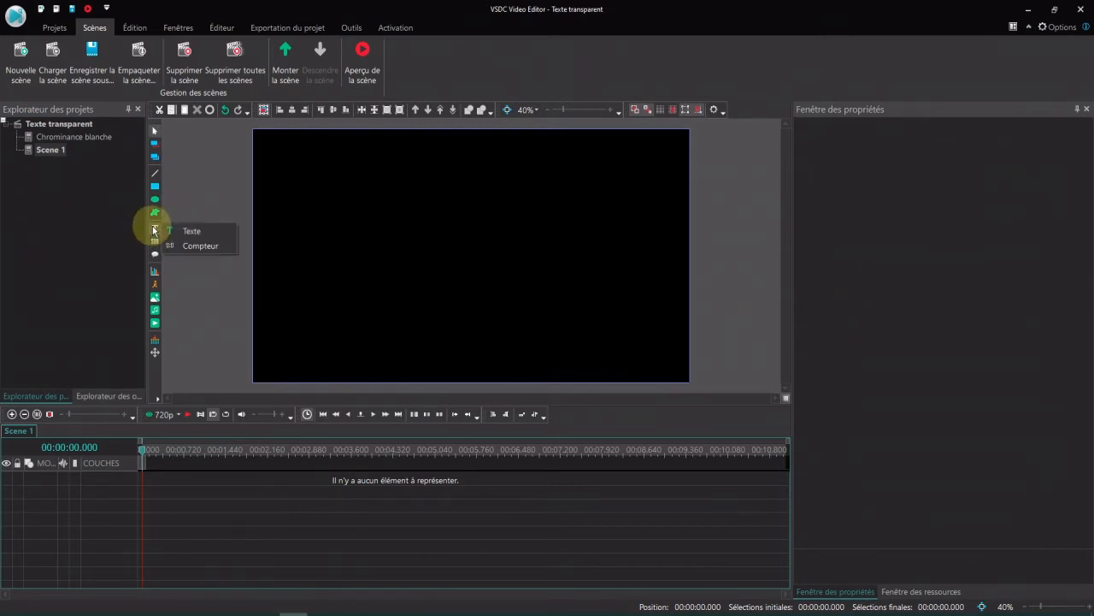
pyautogui.click(190, 234)
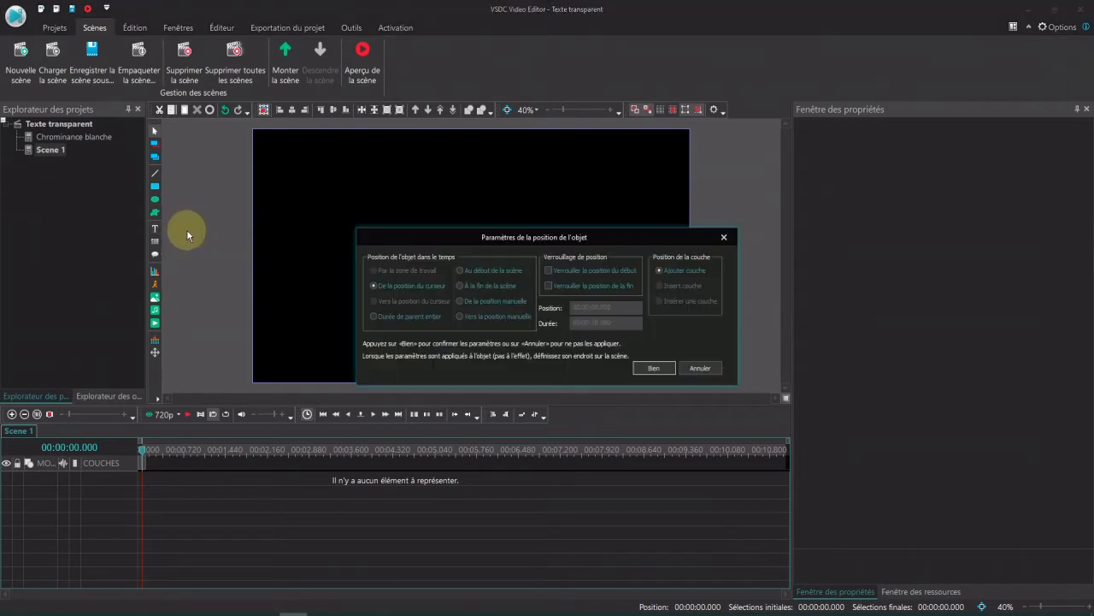
pyautogui.click(650, 367)
pyautogui.moveTo(277, 185); pyautogui.dragTo(680, 343)
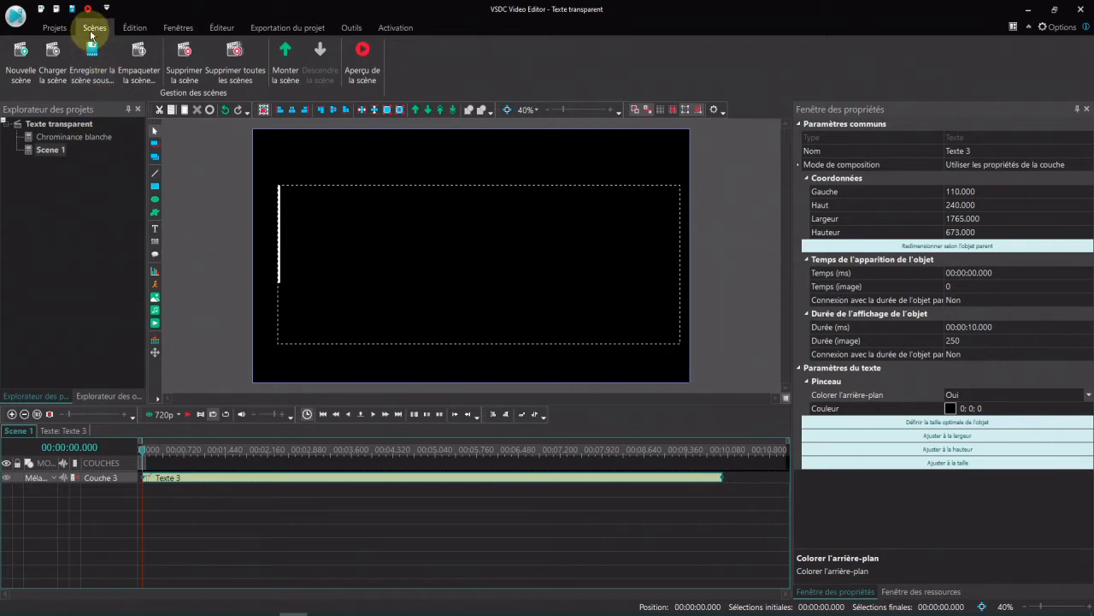
pyautogui.click(221, 30)
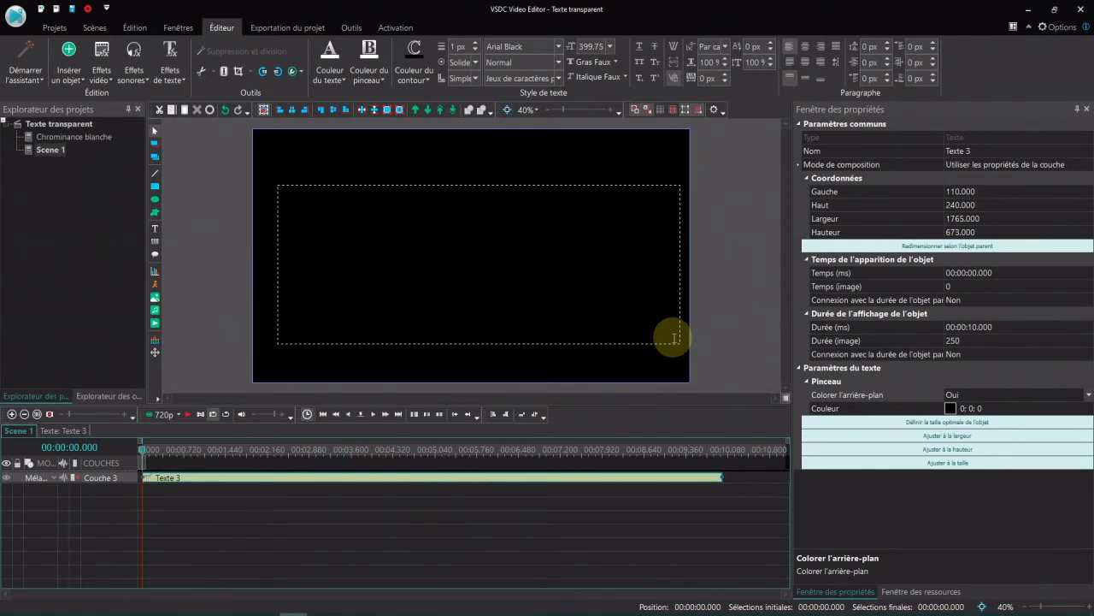
# - Enter the word INCENDIE in the text box and resize the text object to match its parent
pyautogui.write('INCEND')
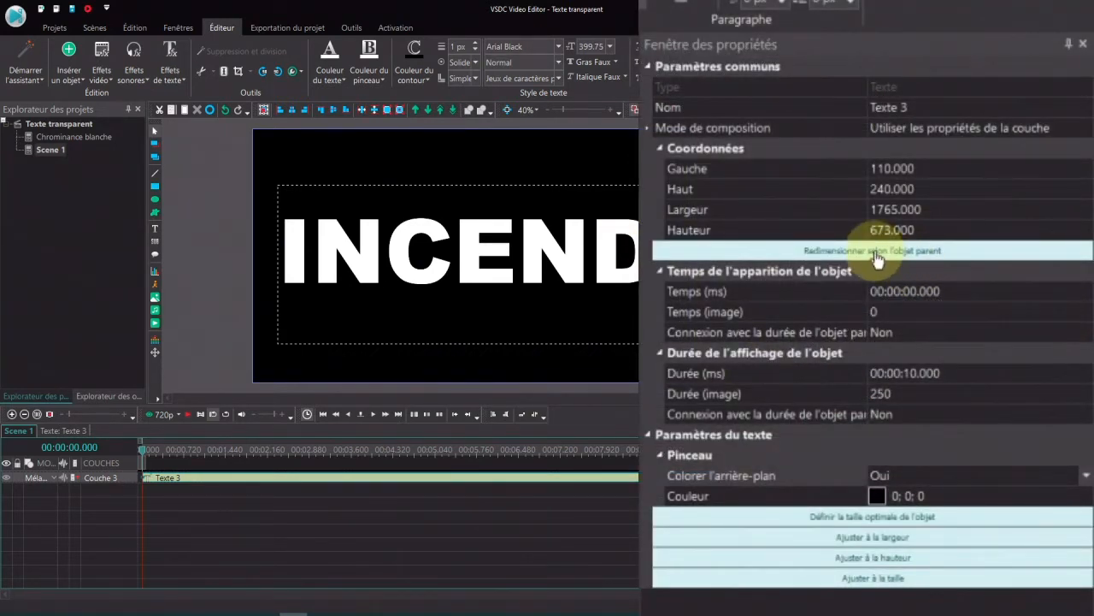
pyautogui.click(876, 255)
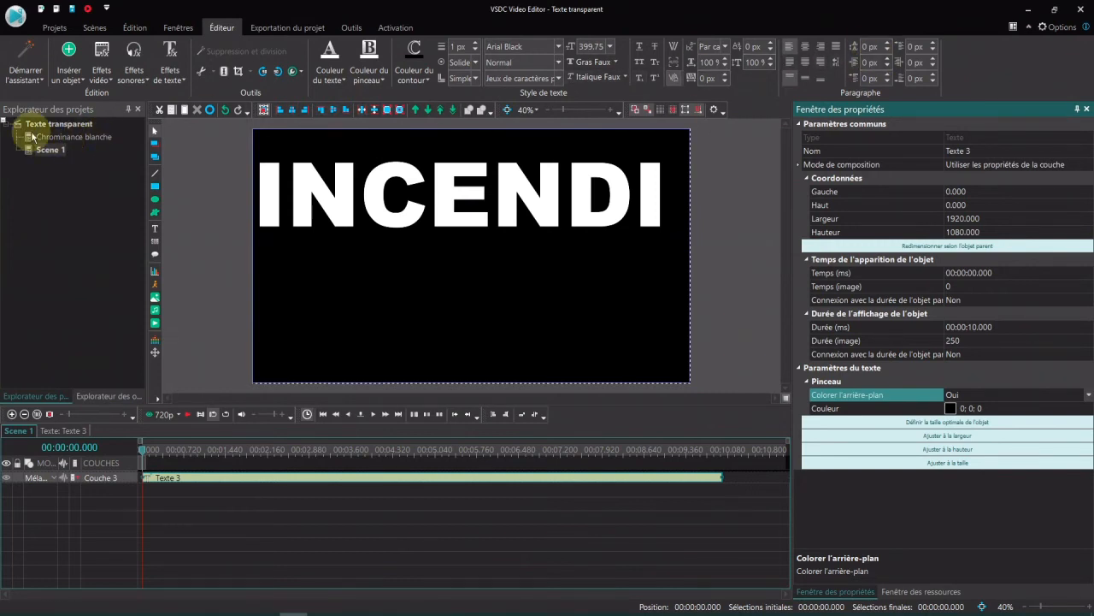
# - Set the font size of the whole INCENDIE text to 320 pt and centre it horizontally and vertically
pyautogui.moveTo(261, 183); pyautogui.dragTo(739, 194)
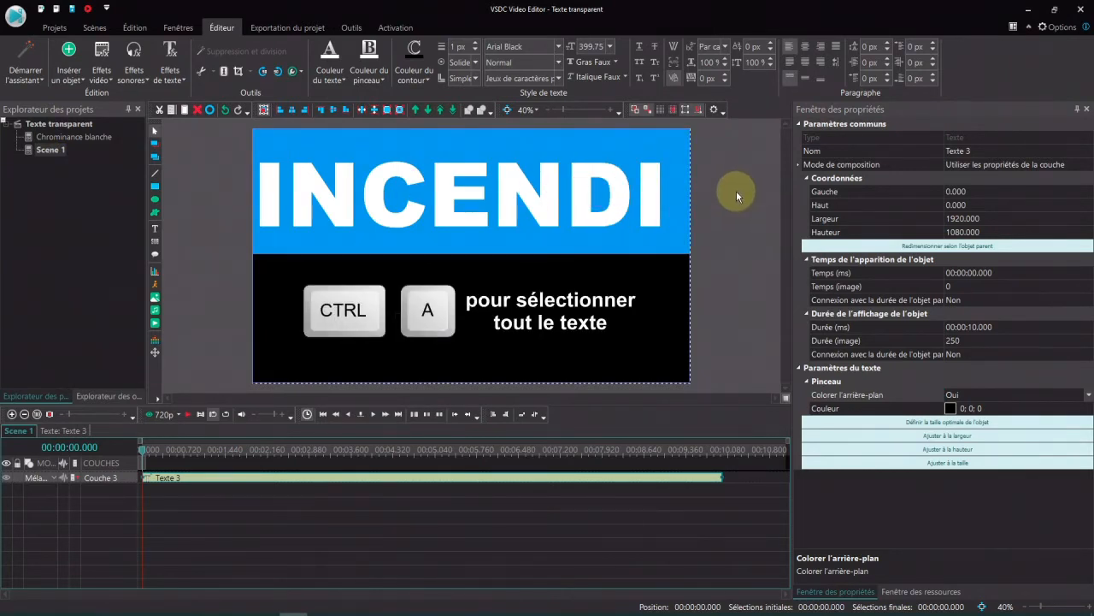
pyautogui.click(611, 47)
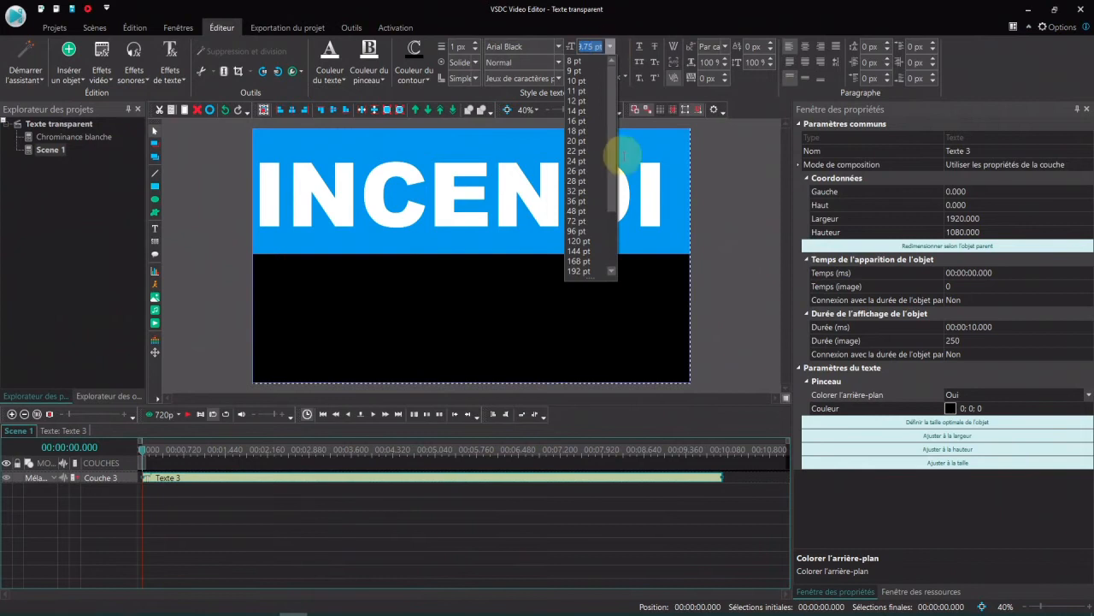
pyautogui.moveTo(614, 175); pyautogui.dragTo(616, 248)
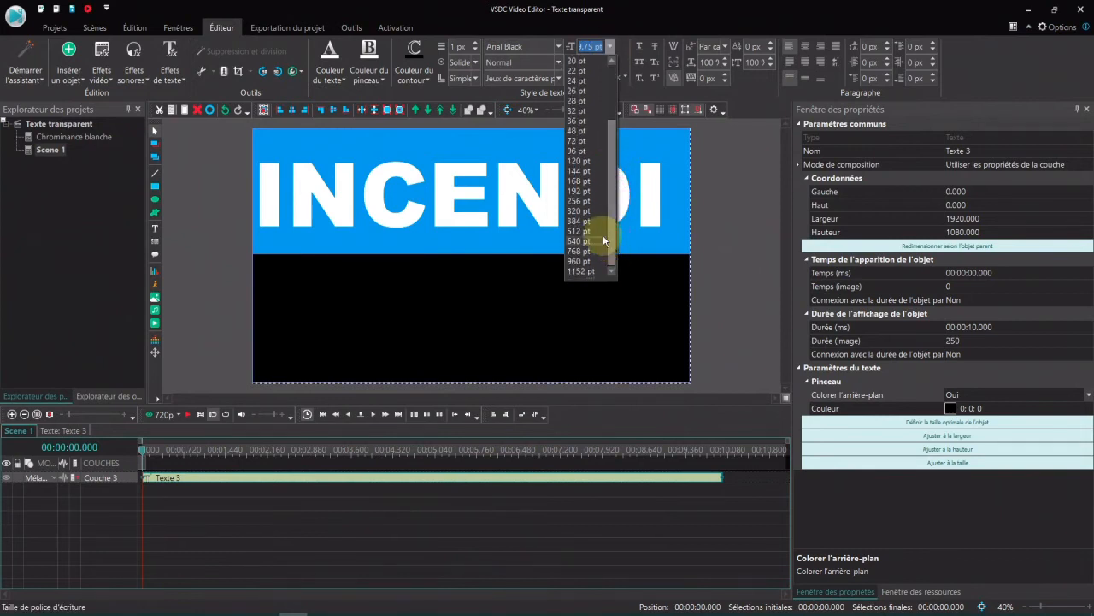
pyautogui.click(587, 223)
pyautogui.click(609, 47)
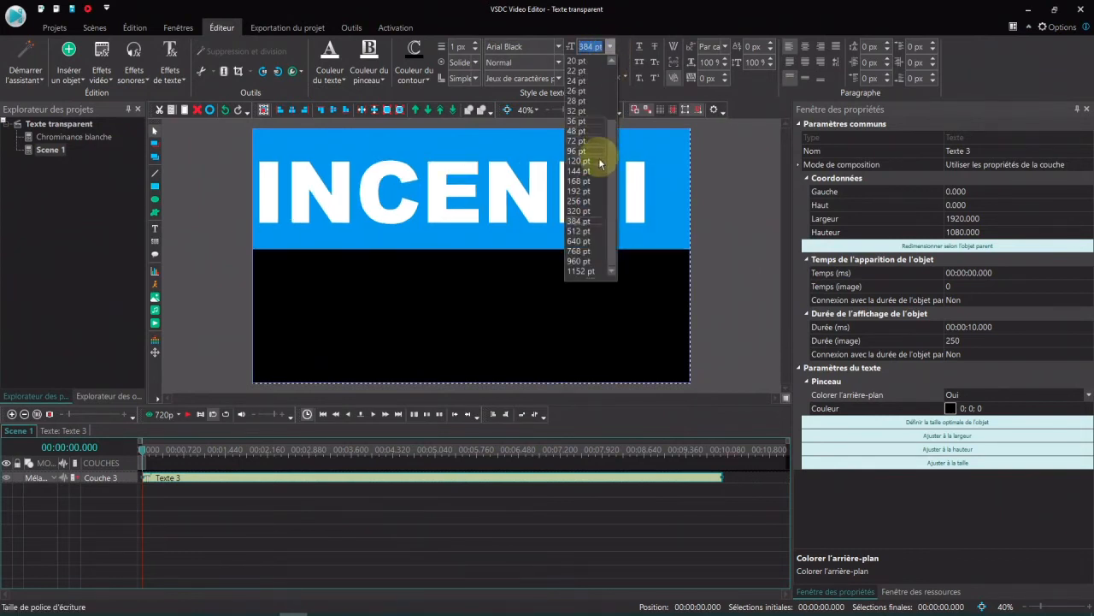
pyautogui.click(578, 210)
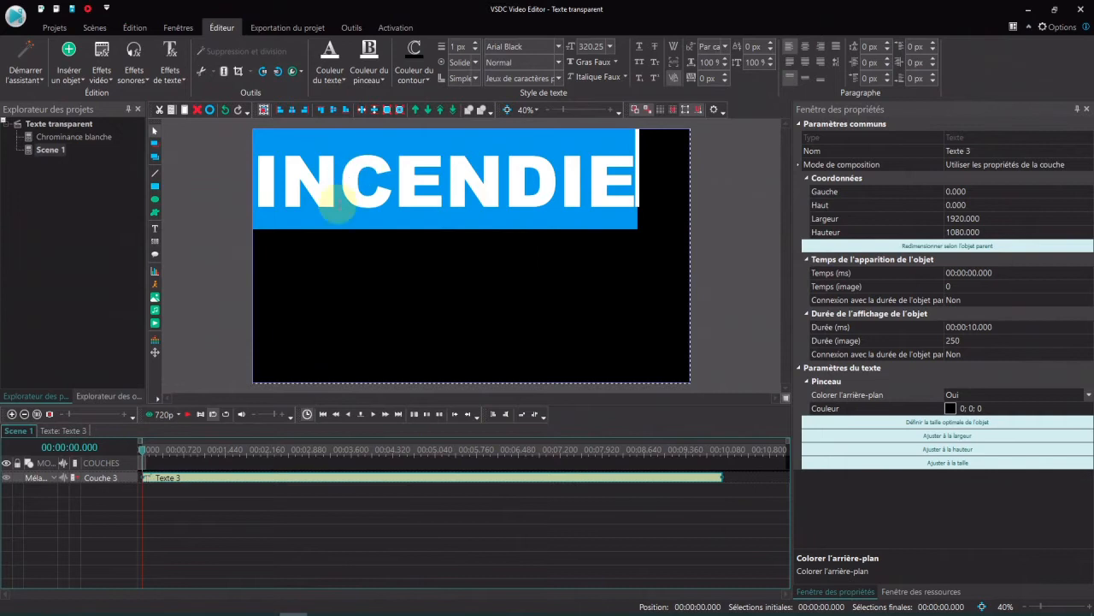
pyautogui.click(805, 49)
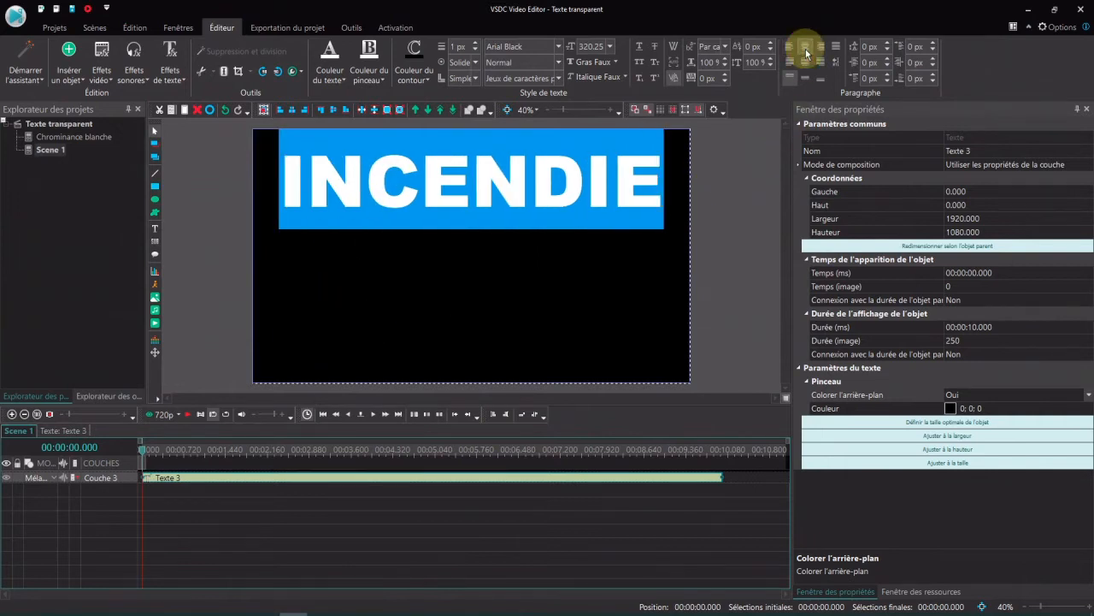
pyautogui.click(805, 78)
# - Turn off the background fill of the INCENDIE text object by setting Colorer l'arrière-plan to Non
pyautogui.click(288, 479)
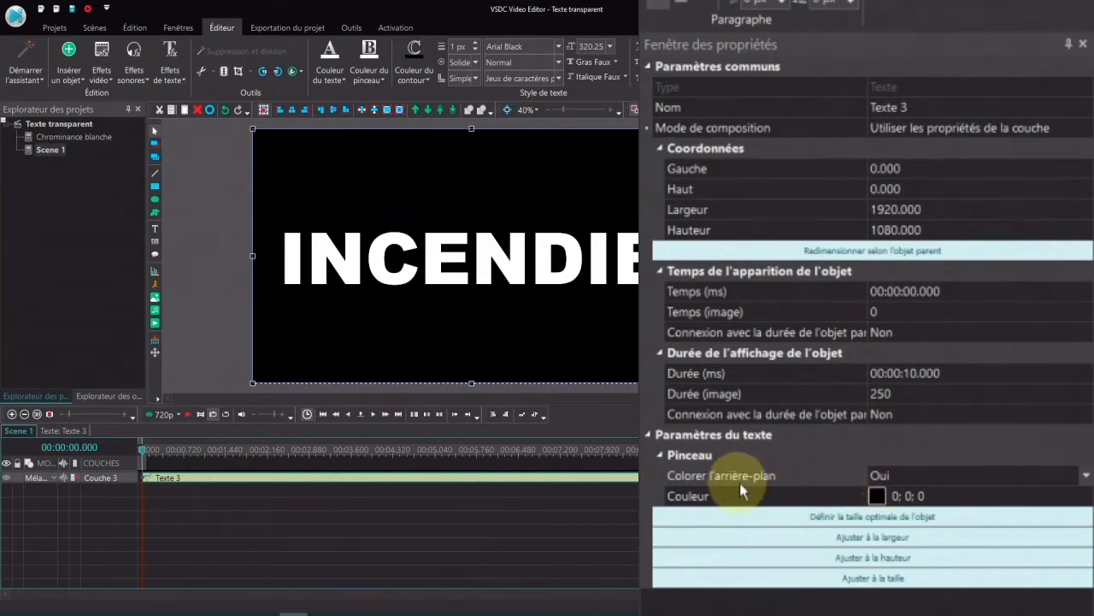
pyautogui.click(1086, 475)
pyautogui.click(872, 515)
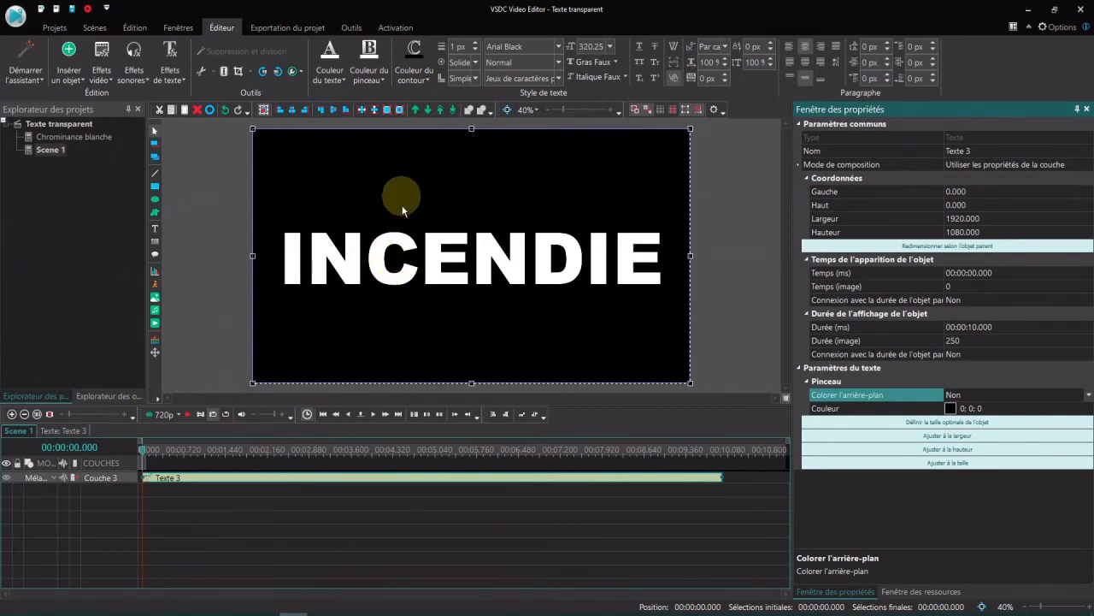
# - Apply a Zoom transformation effect to the INCENDIE text object for the parent's entire duration
pyautogui.click(247, 475)
pyautogui.click(103, 48)
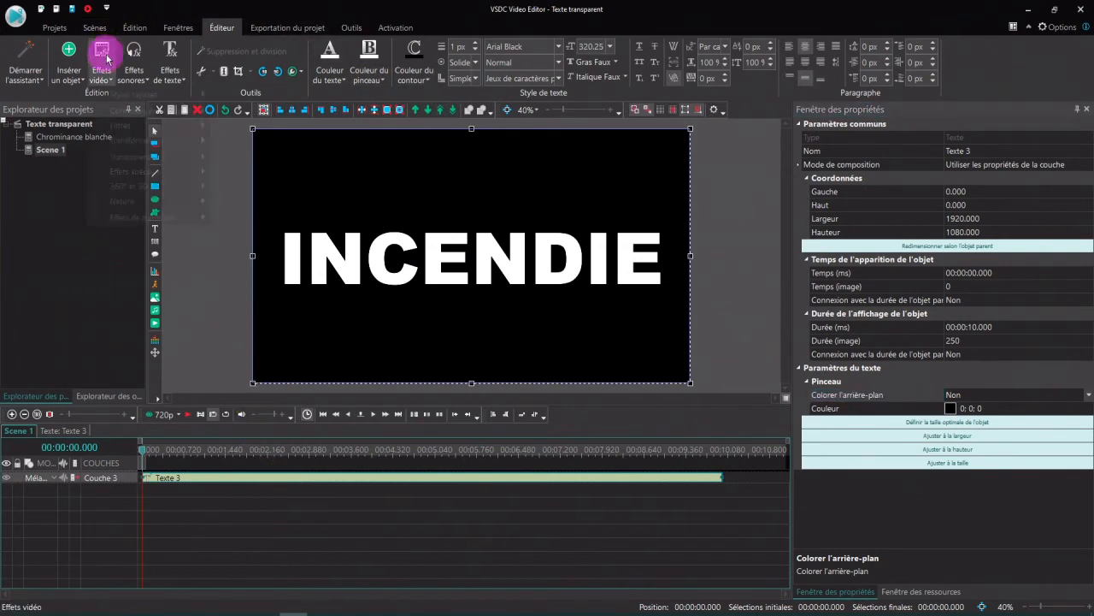
pyautogui.moveTo(141, 140)
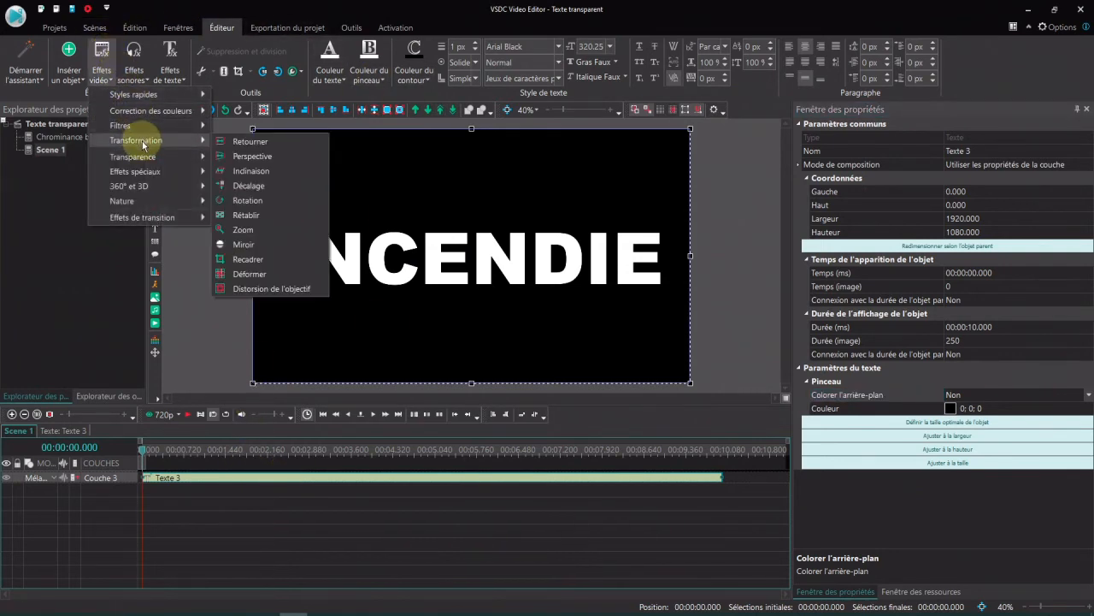
pyautogui.click(243, 230)
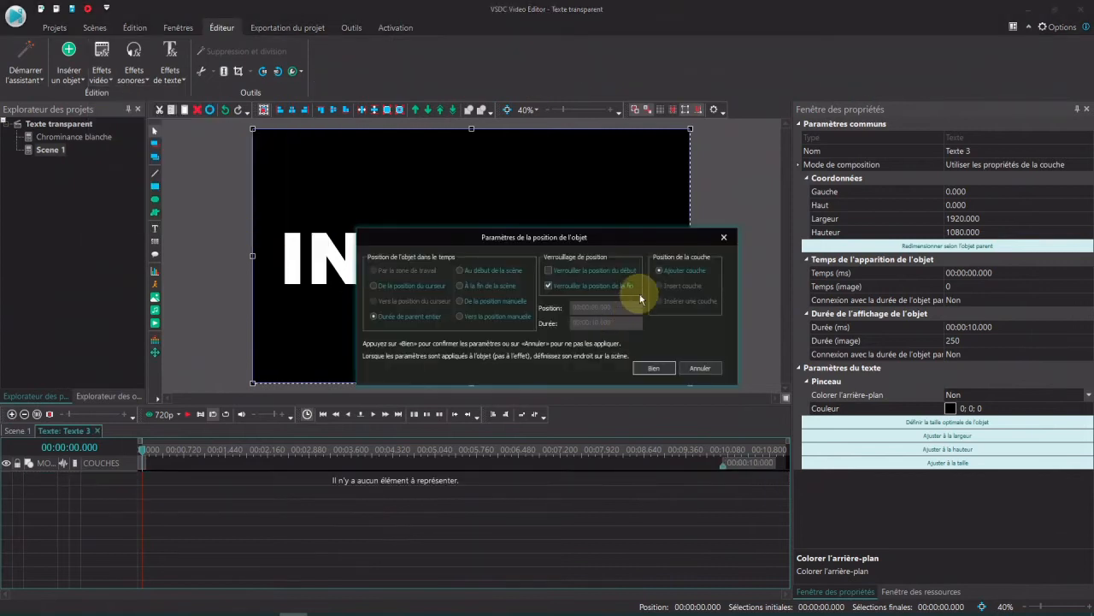
pyautogui.click(651, 369)
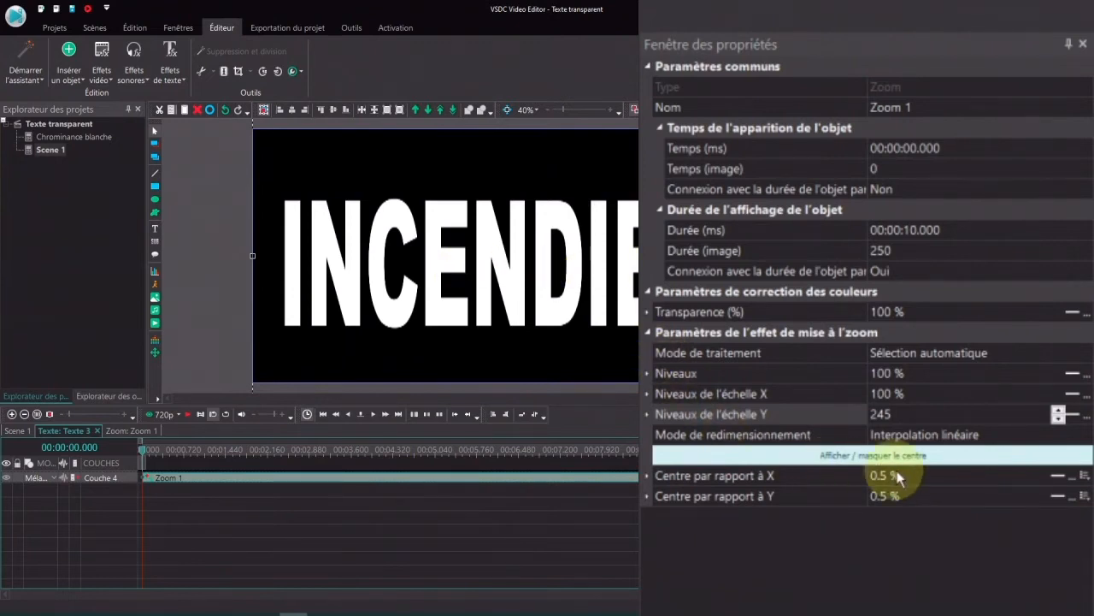
# - Set the zoom effect's Y scale level to 245 and raise its constant X scale curve to 110 %
pyautogui.click(1085, 407)
pyautogui.click(1074, 393)
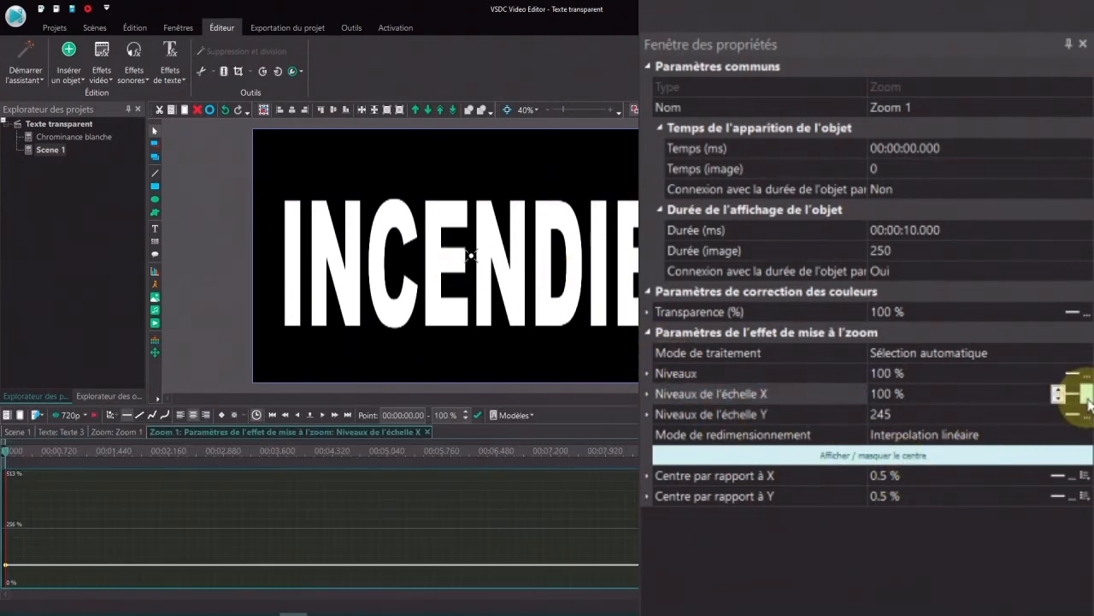
pyautogui.click(403, 567)
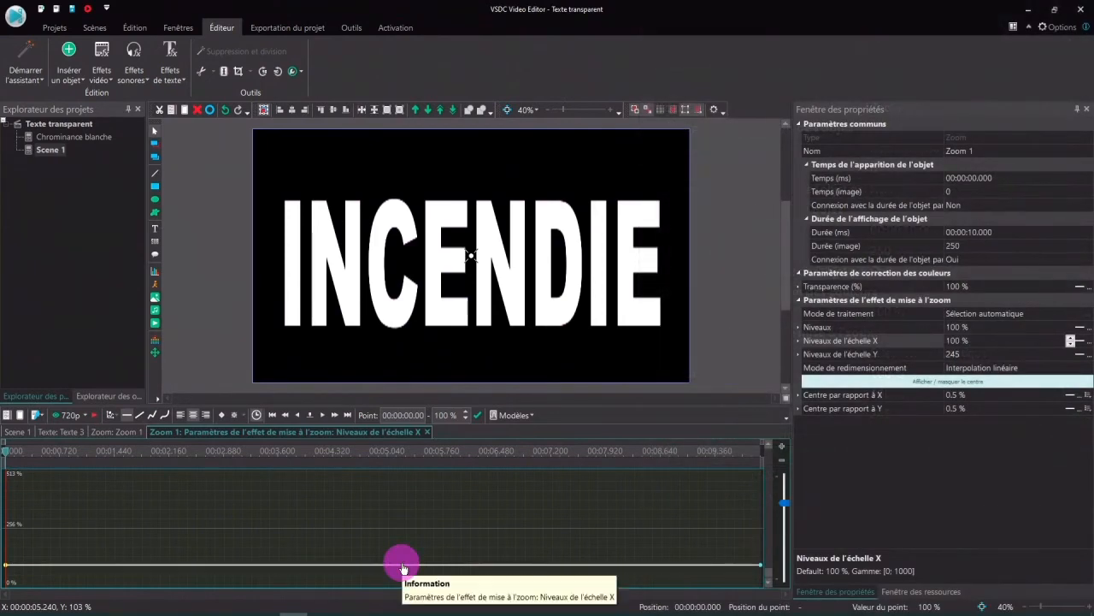
pyautogui.moveTo(403, 567); pyautogui.dragTo(400, 565)
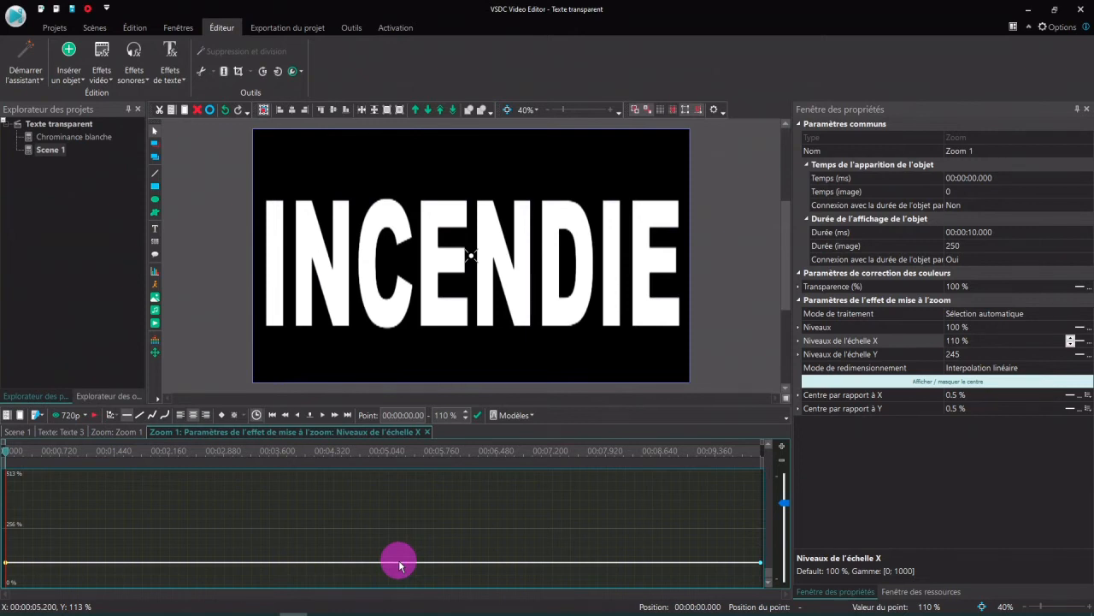
pyautogui.moveTo(400, 564); pyautogui.dragTo(400, 565)
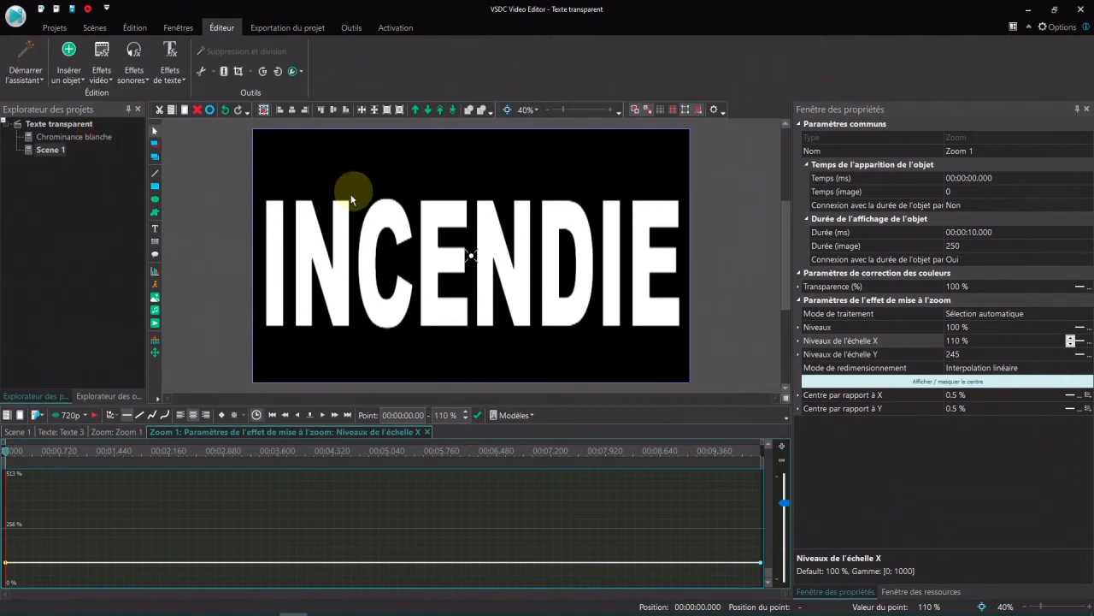
# - Open the INCENDIE text object's own timeline and insert the Incendie.mp4 video there from the cursor position
pyautogui.click(25, 432)
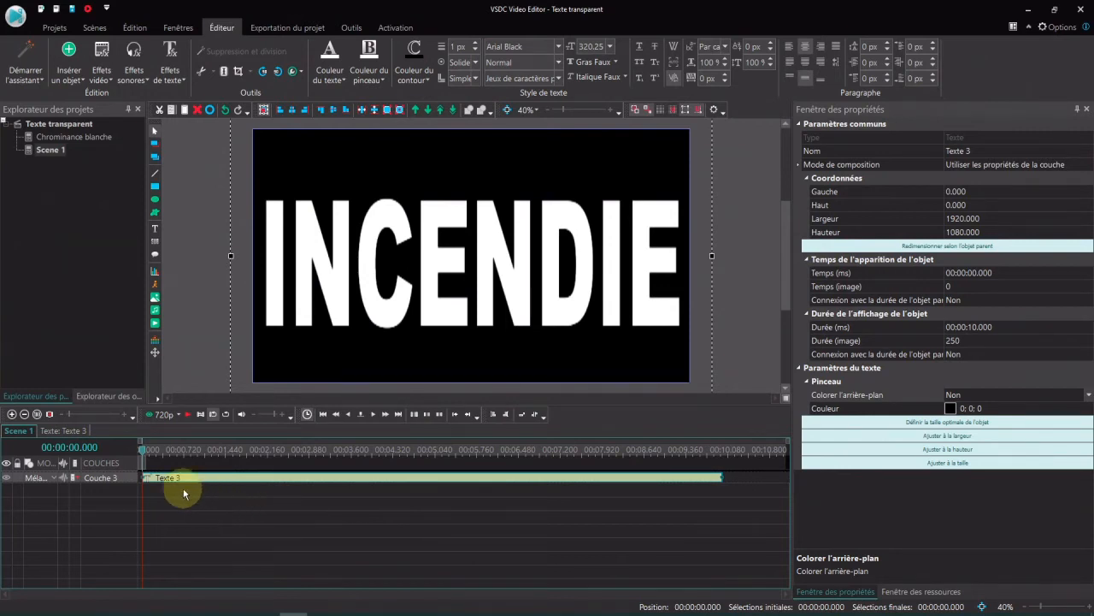
pyautogui.doubleClick(350, 479)
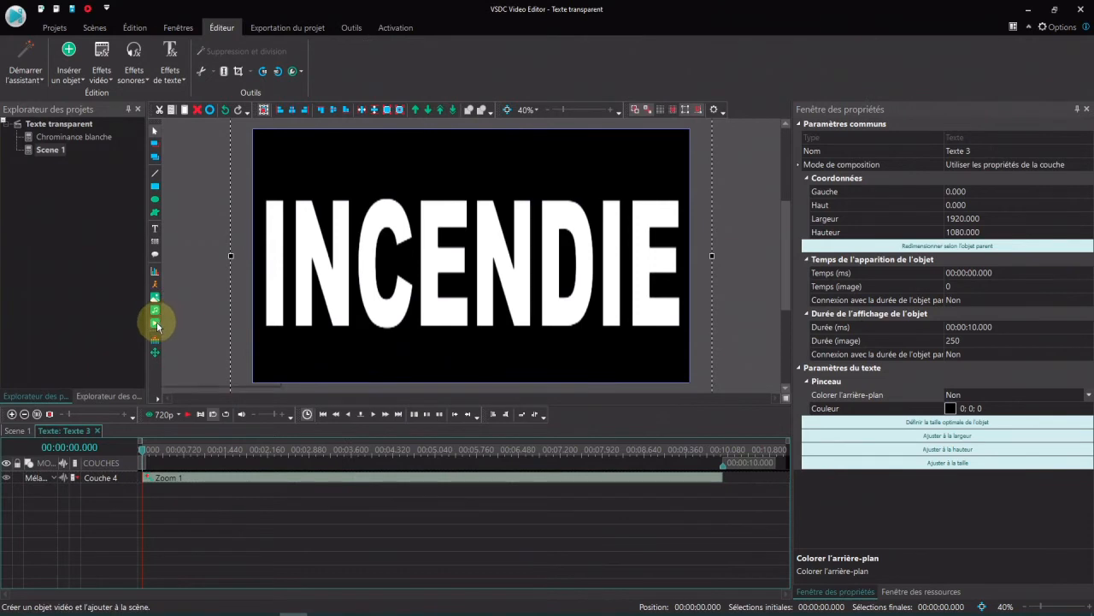
pyautogui.click(156, 322)
pyautogui.click(133, 107)
pyautogui.click(449, 299)
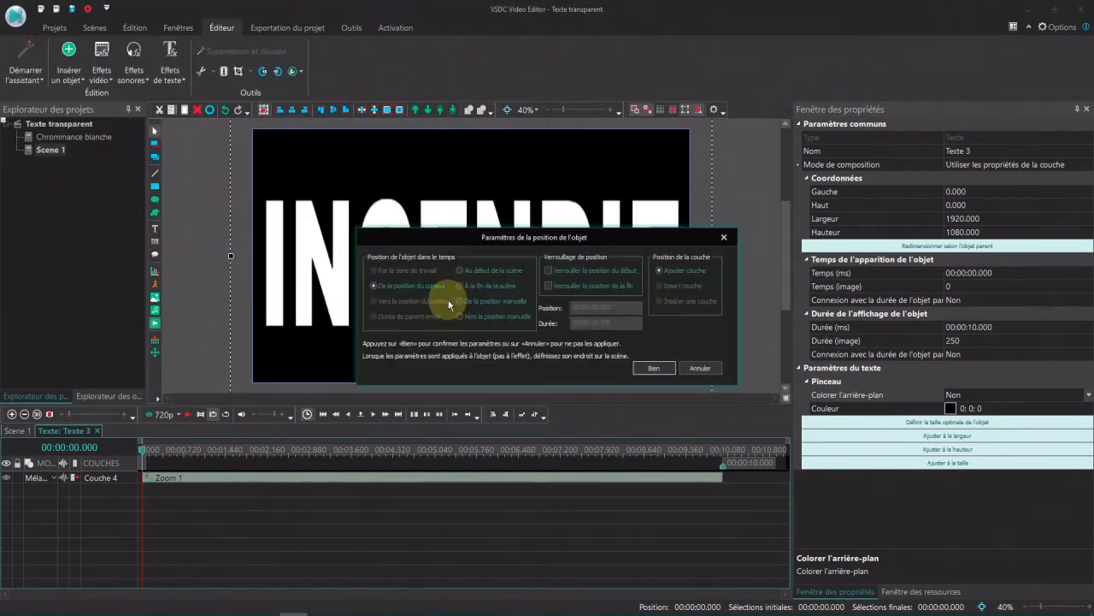
pyautogui.click(633, 363)
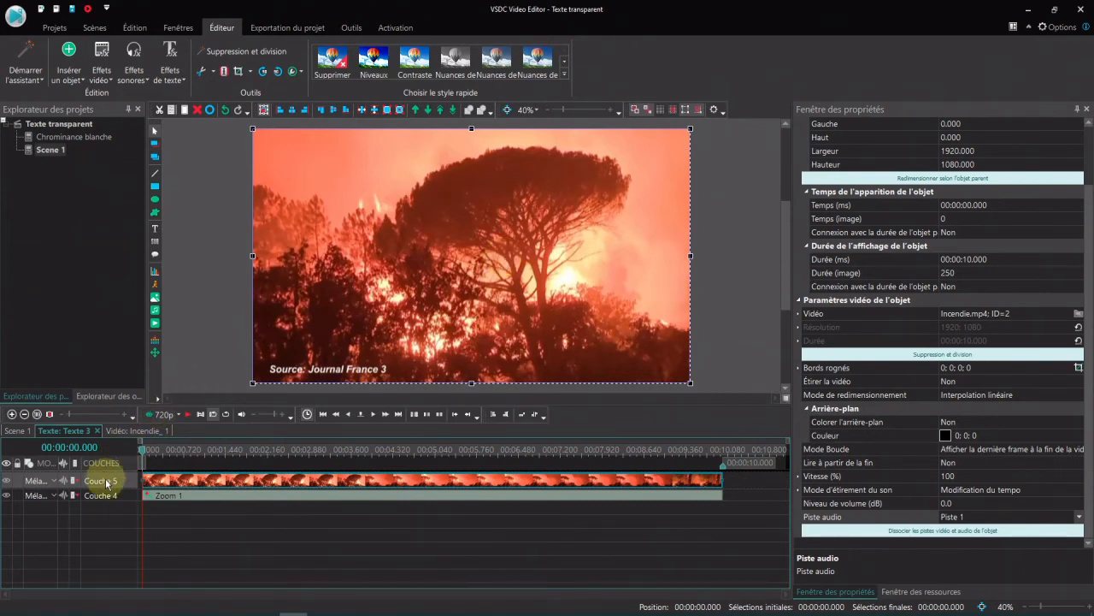
# - Try the Source in blending mode on the Incendie video's layer, and restore the layer to Fusion
pyautogui.moveTo(162, 485)
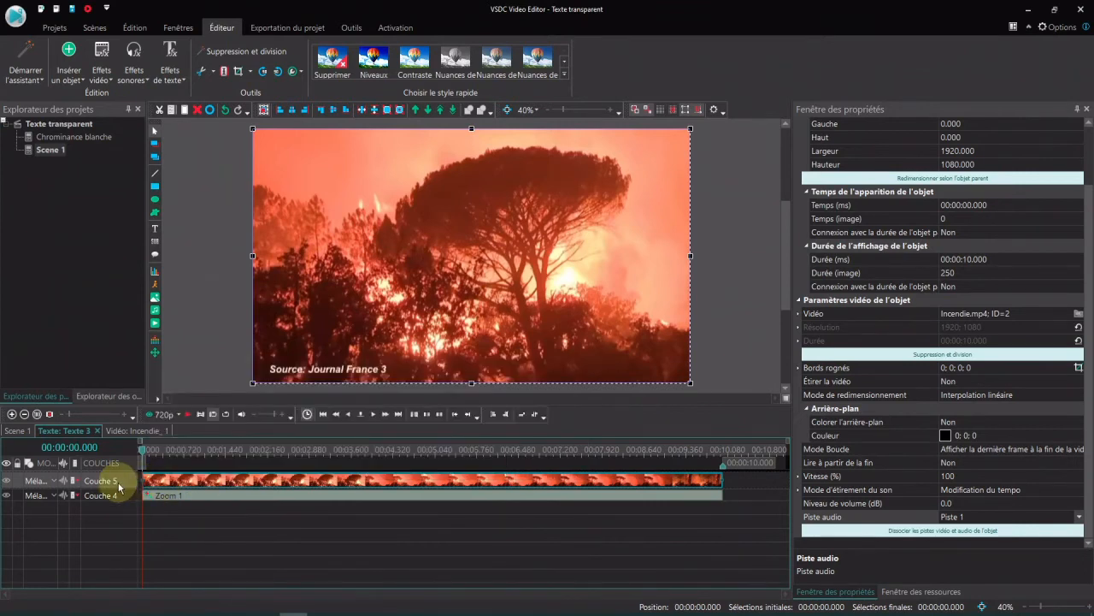
pyautogui.click(53, 484)
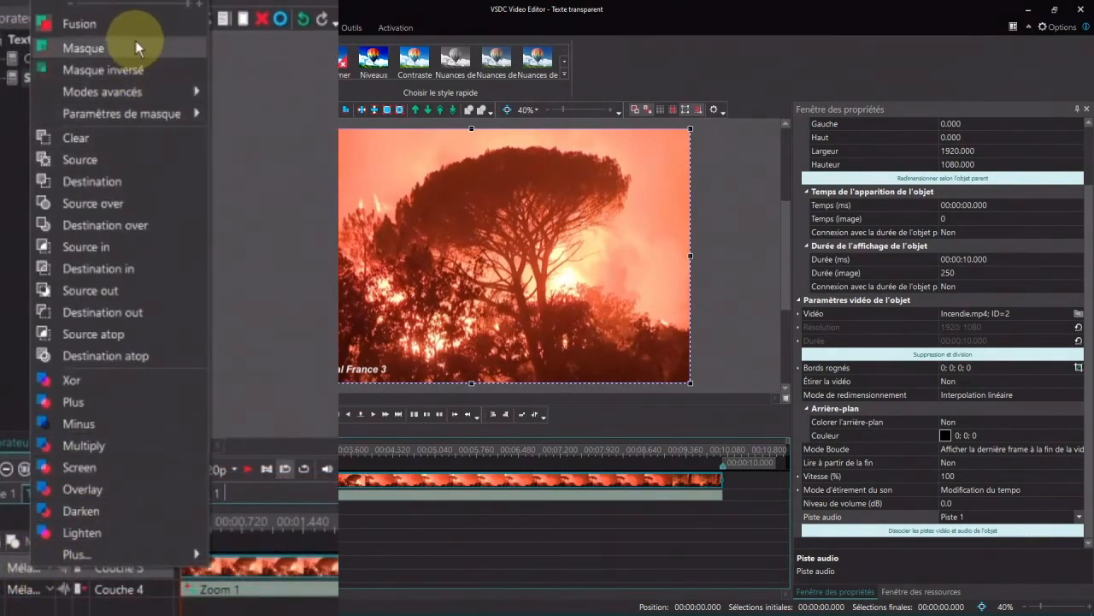
pyautogui.moveTo(79, 554)
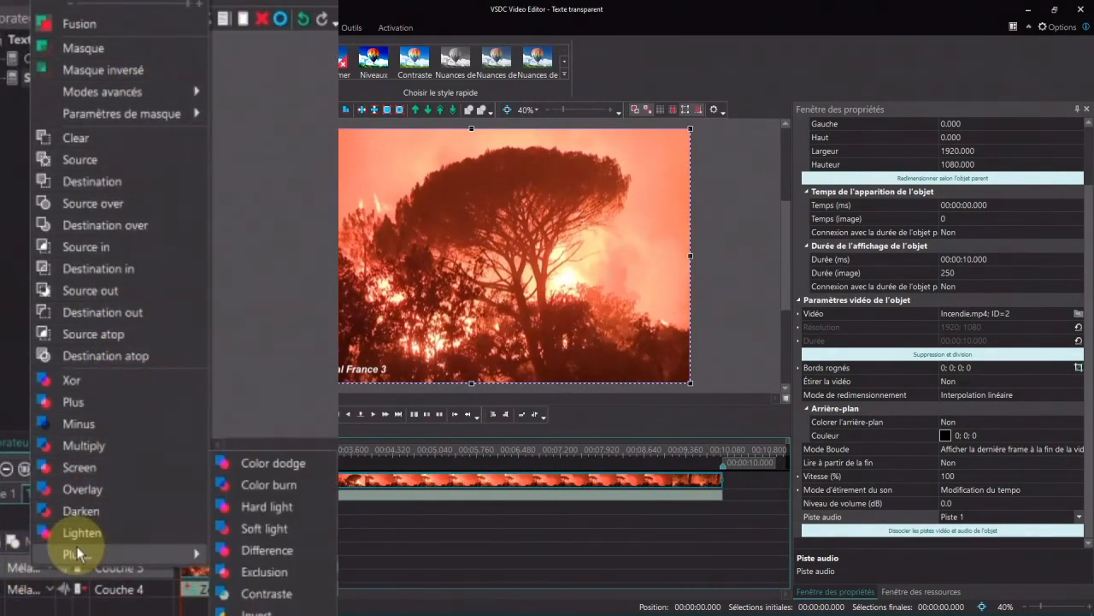
pyautogui.click(106, 244)
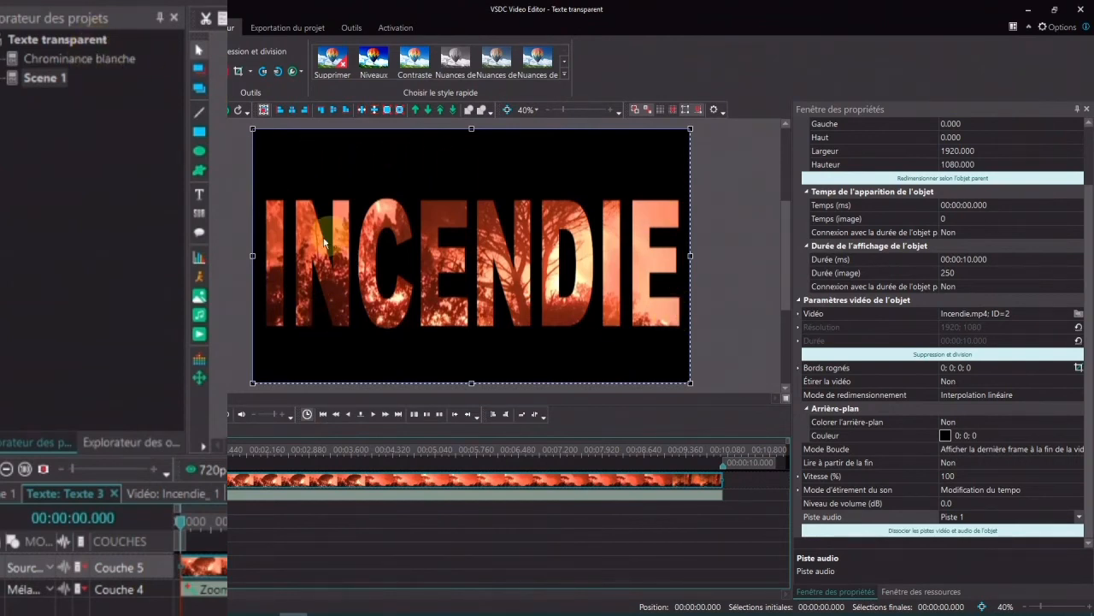
pyautogui.click(49, 569)
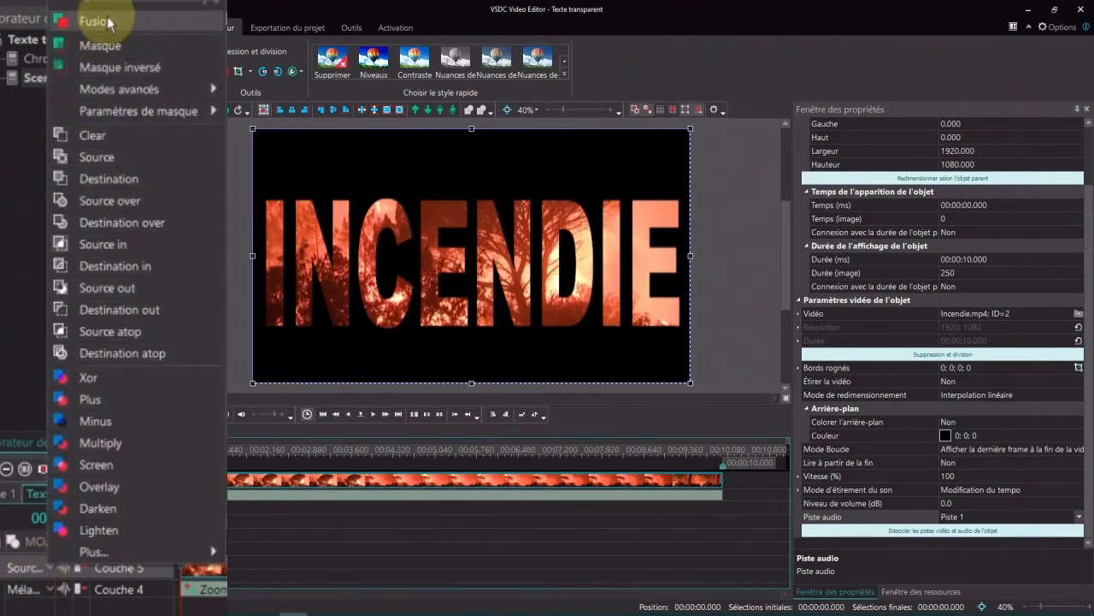
pyautogui.click(107, 22)
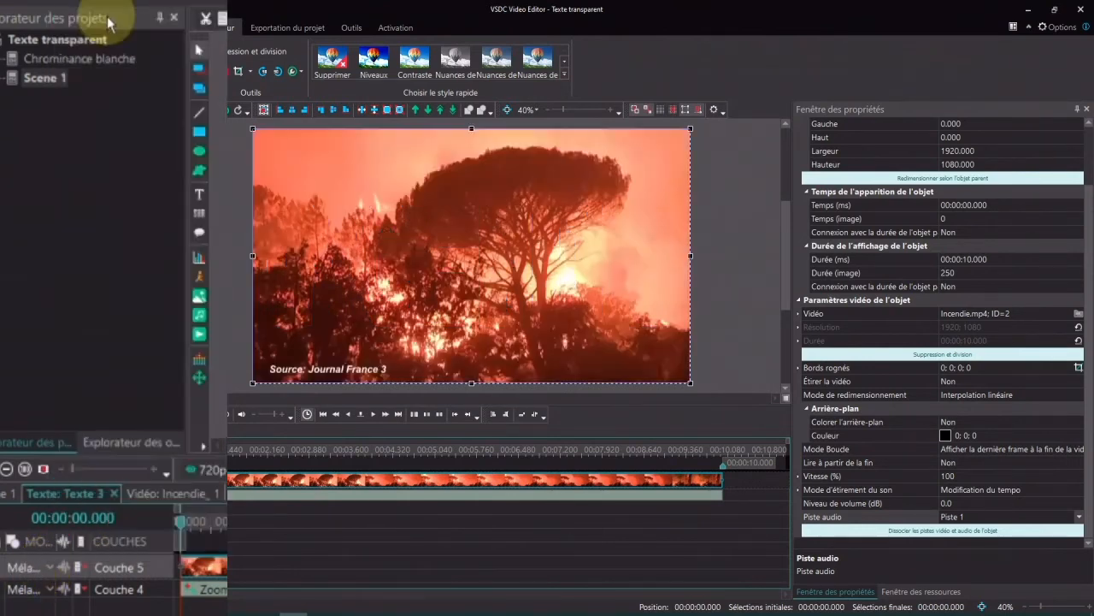
# - Set the Incendie video layer's blending mode to Source in and preview the result with its audio track set to Ne pas lire le son
pyautogui.click(45, 571)
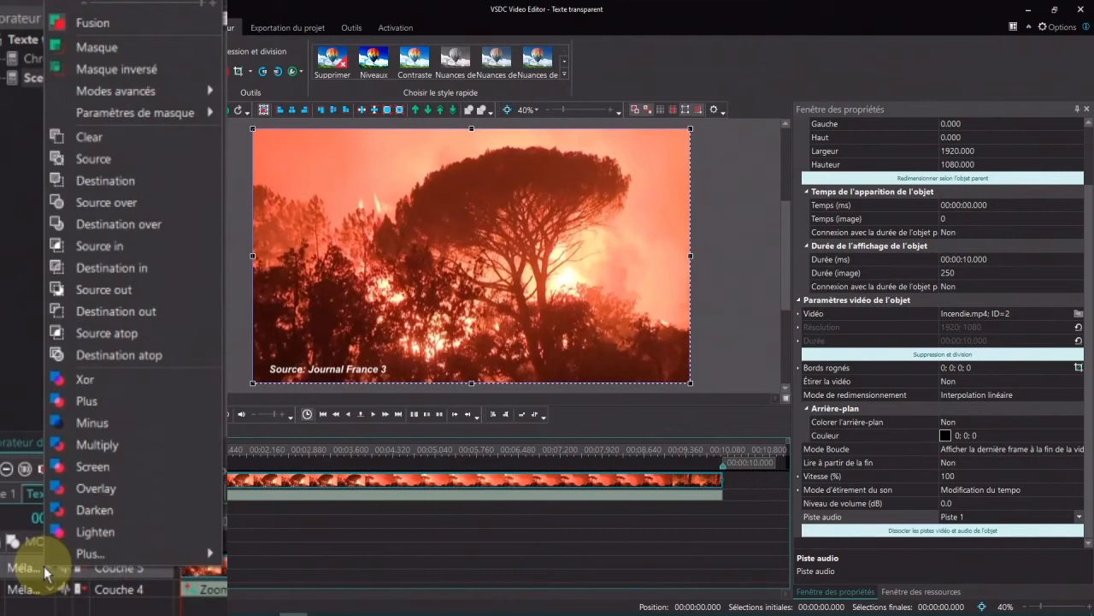
pyautogui.click(119, 250)
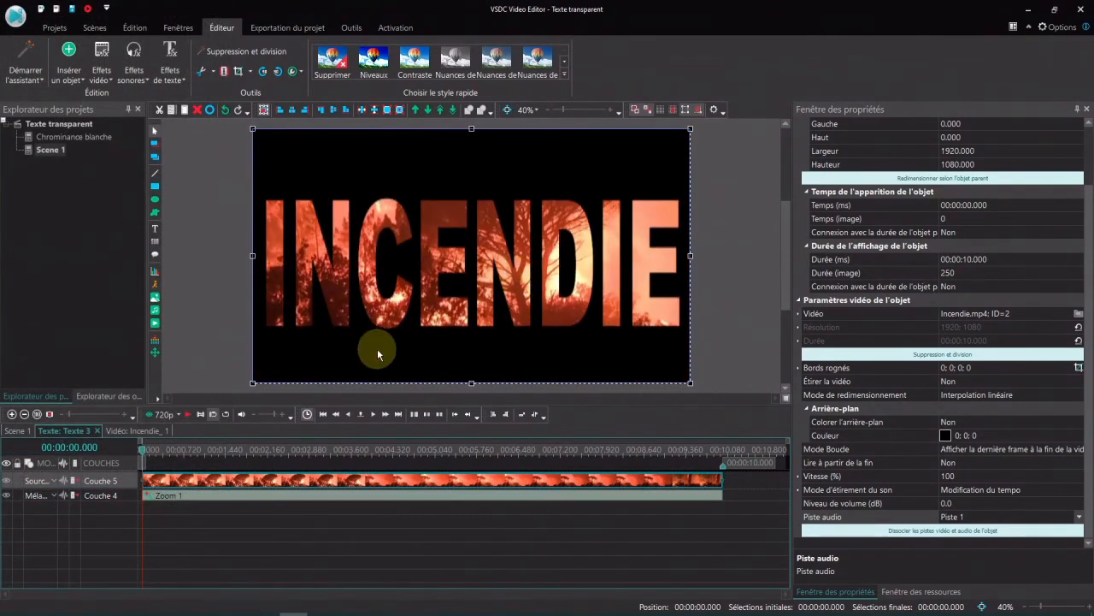
pyautogui.click(189, 416)
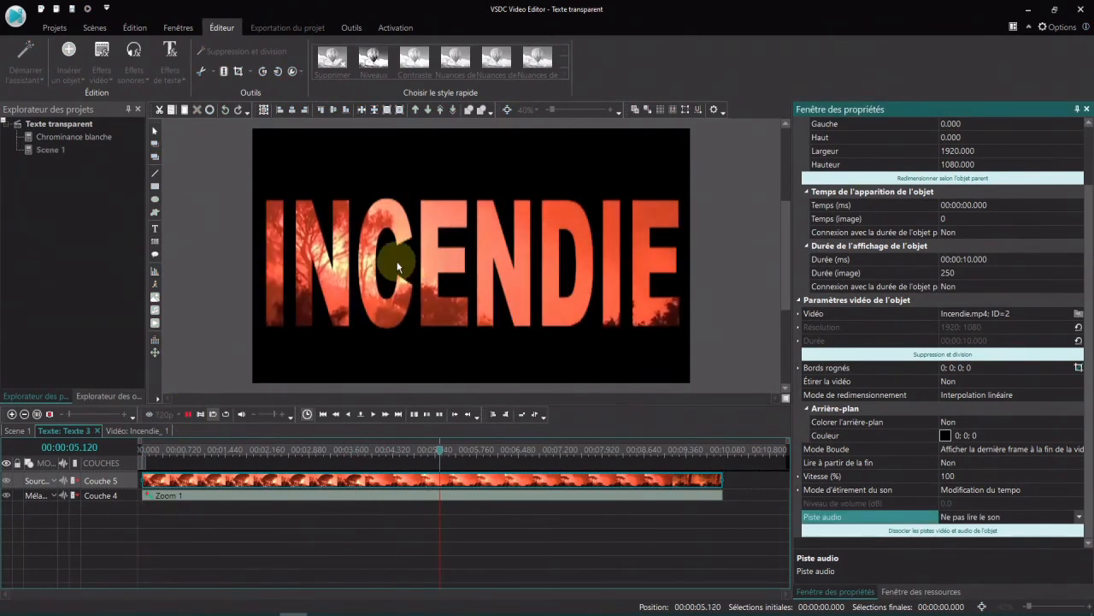
pyautogui.click(187, 414)
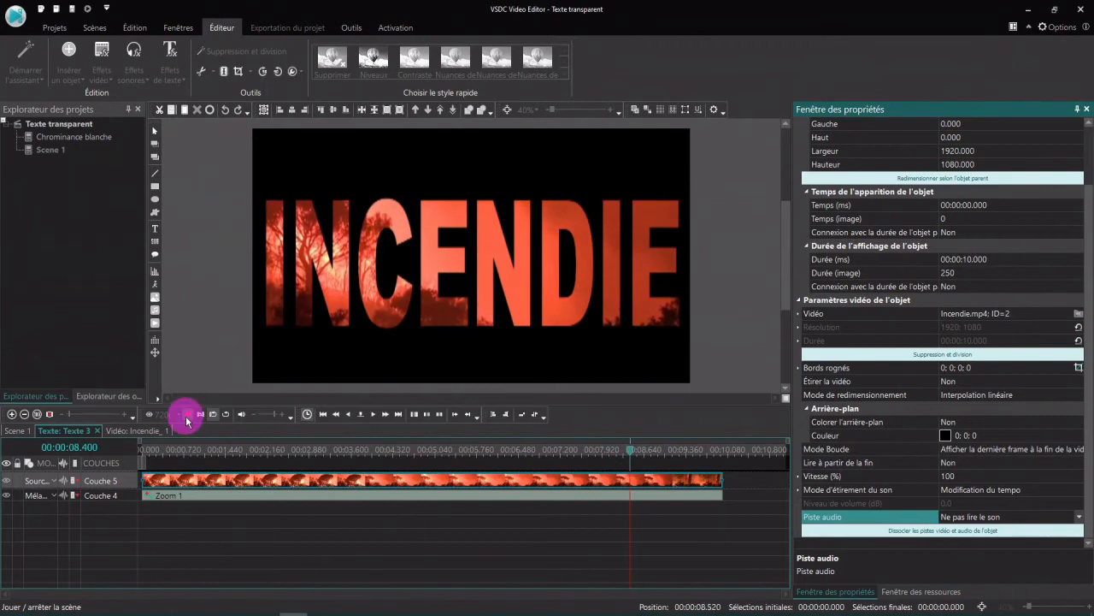
# - Rename Scene 1 to "Source IN" in the scene properties
pyautogui.click(52, 150)
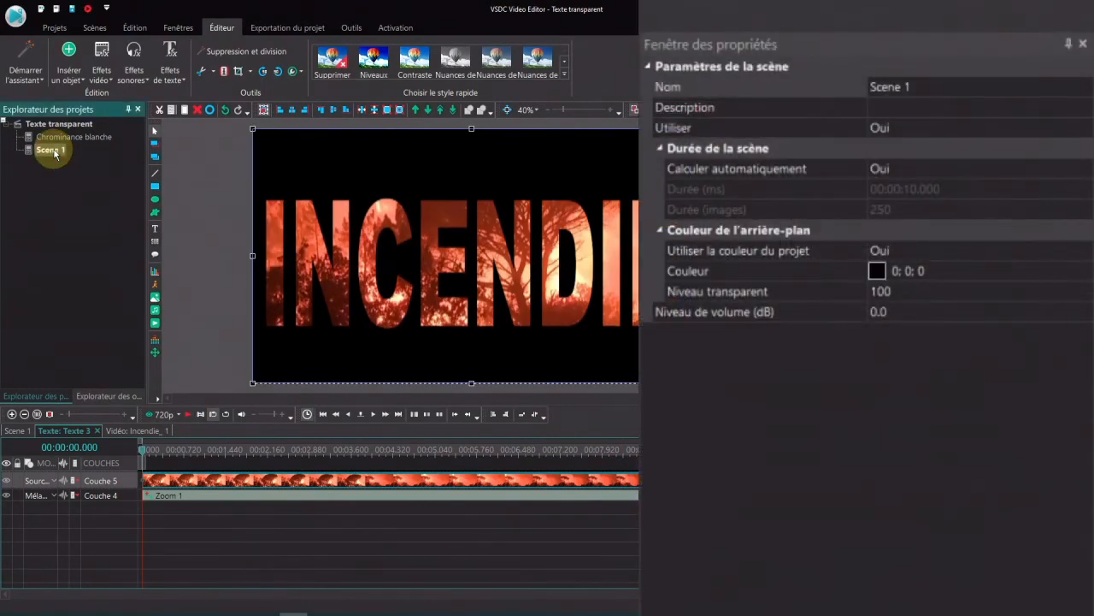
pyautogui.click(831, 87)
pyautogui.press('BackSpace')
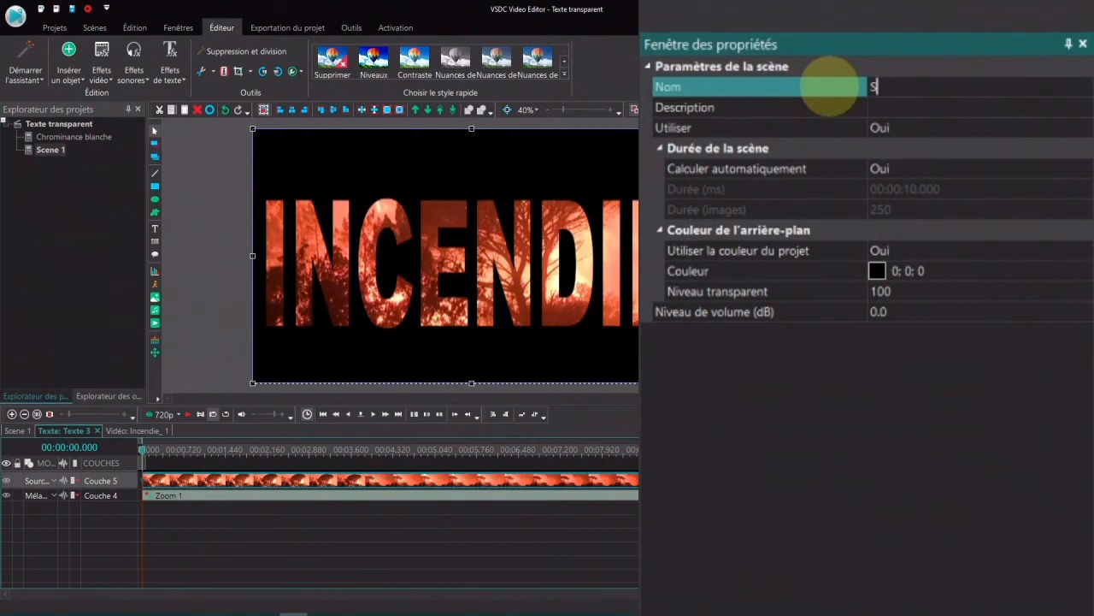
pyautogui.press('Return')
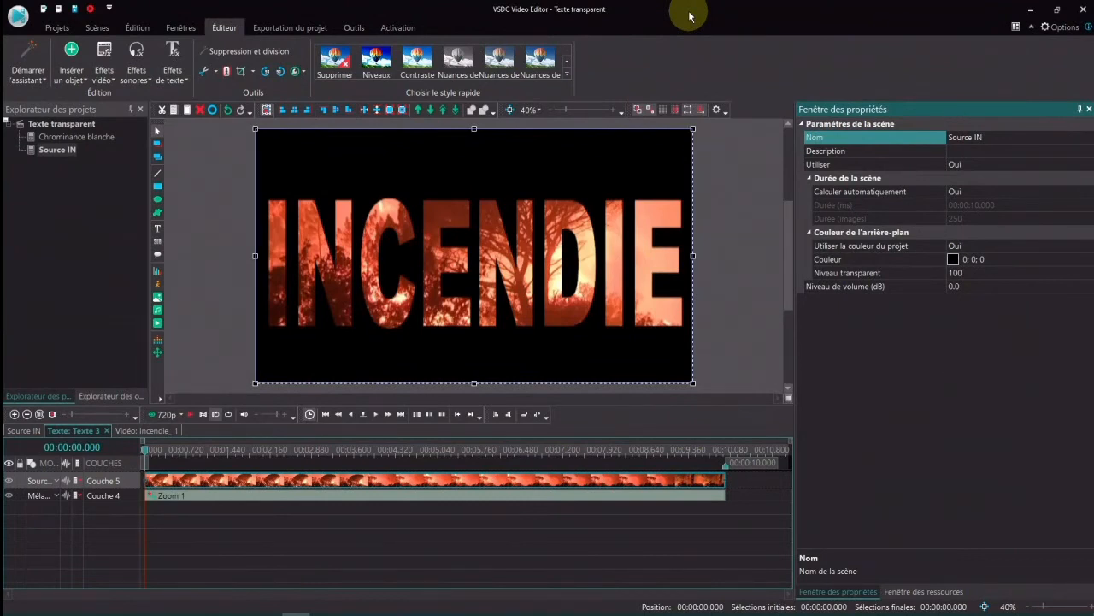
# - Add a new scene to the project and open it for editing
pyautogui.click(97, 28)
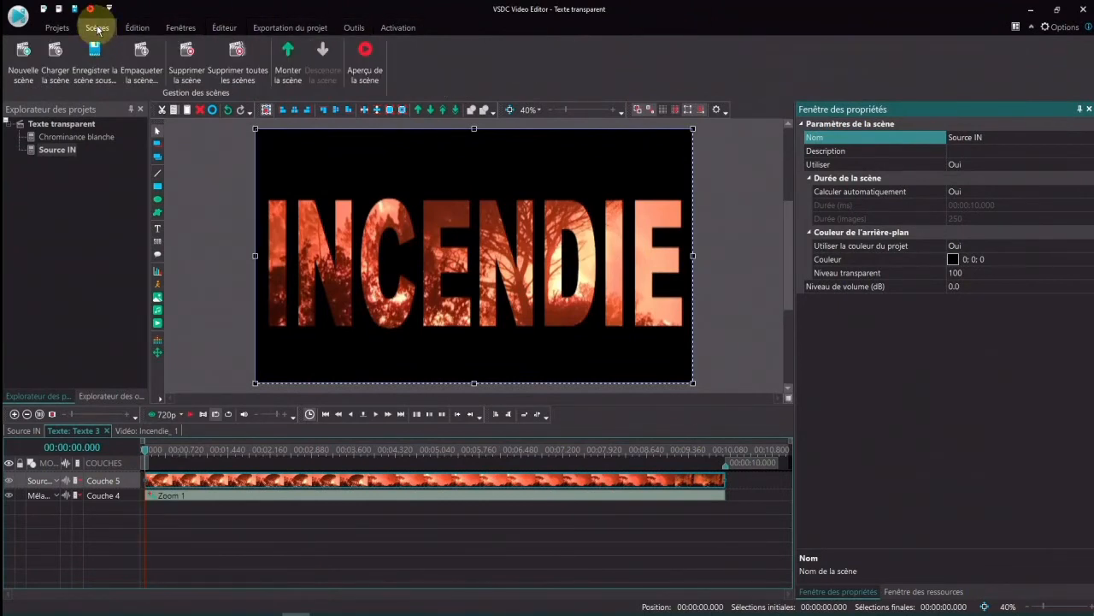
pyautogui.click(26, 62)
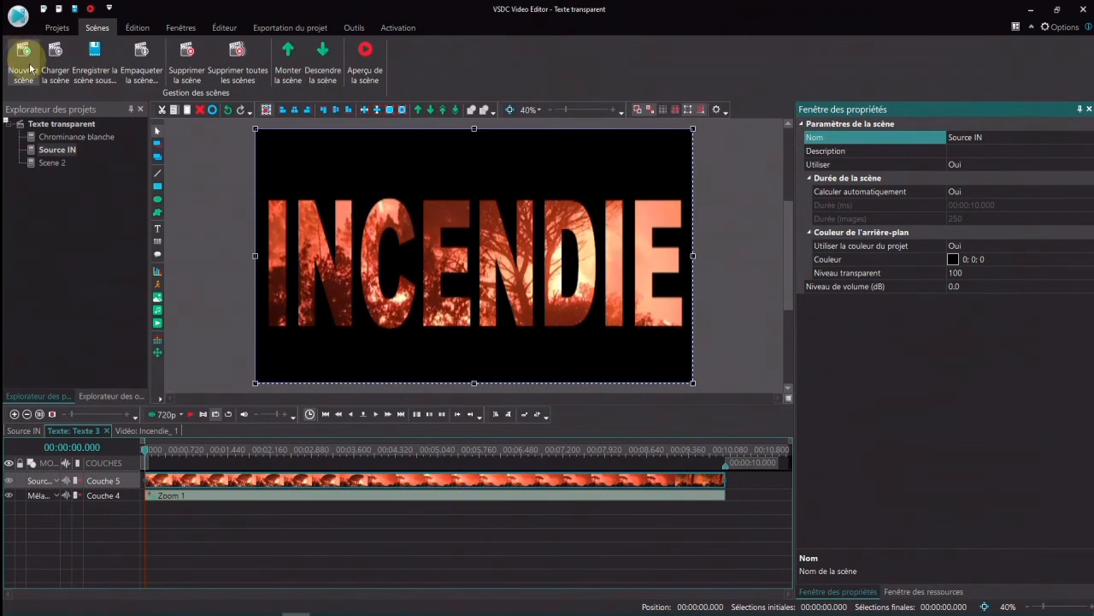
pyautogui.click(49, 165)
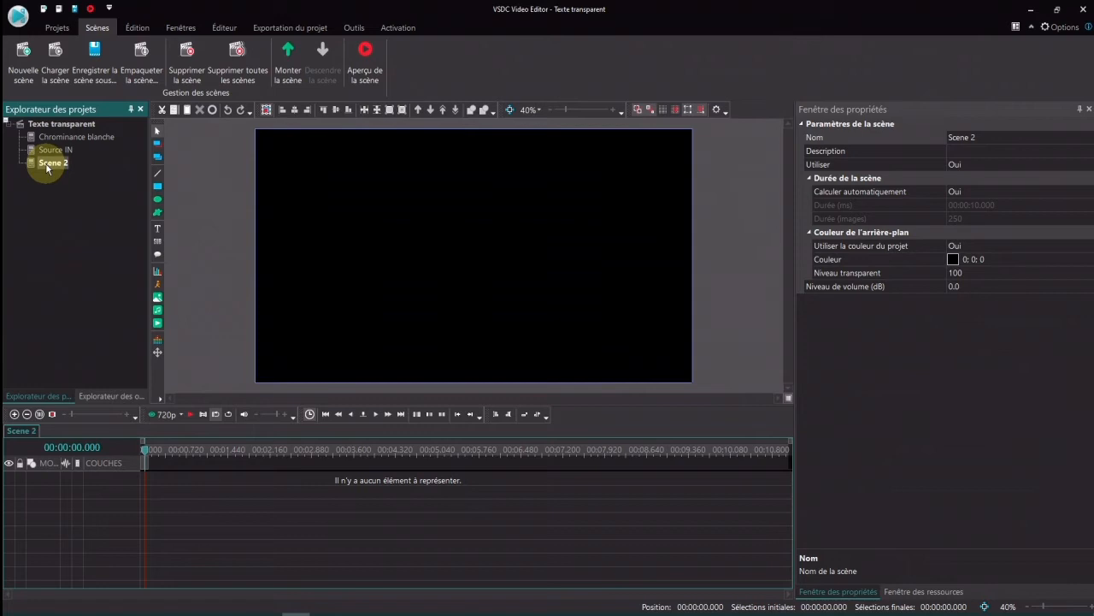
# - Insert the Port.mp4 video into Scene 2 from the cursor position on an added layer
pyautogui.click(159, 323)
pyautogui.click(199, 107)
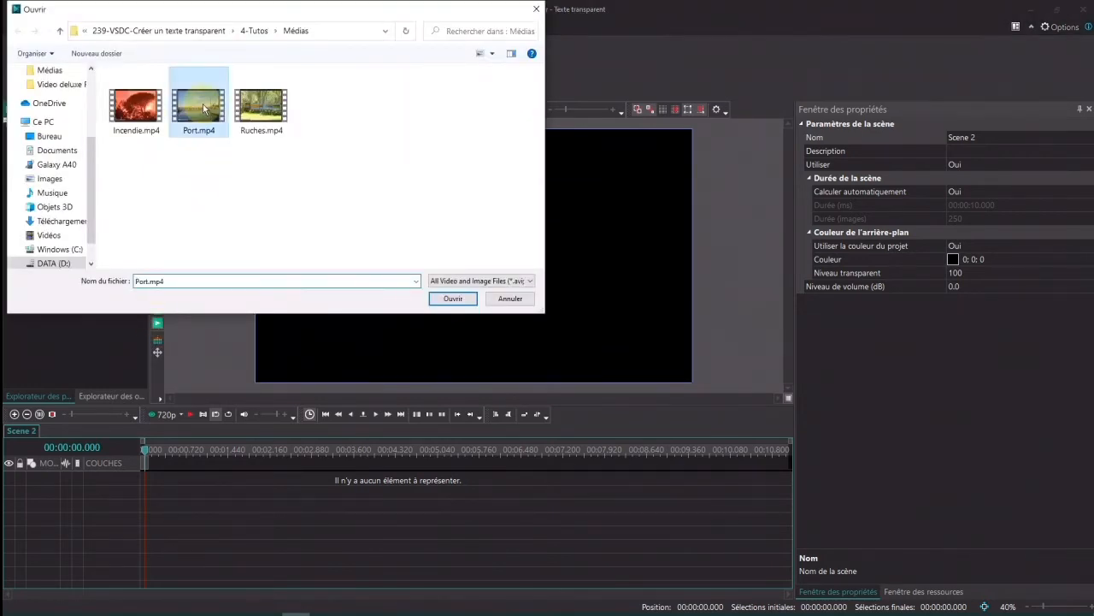
pyautogui.click(445, 299)
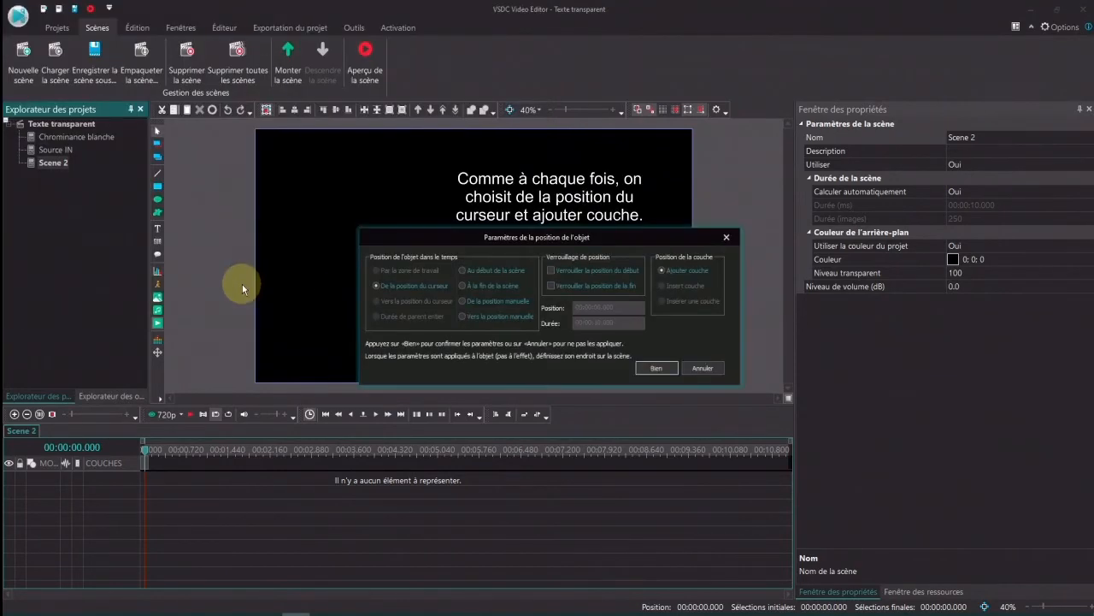
pyautogui.click(665, 367)
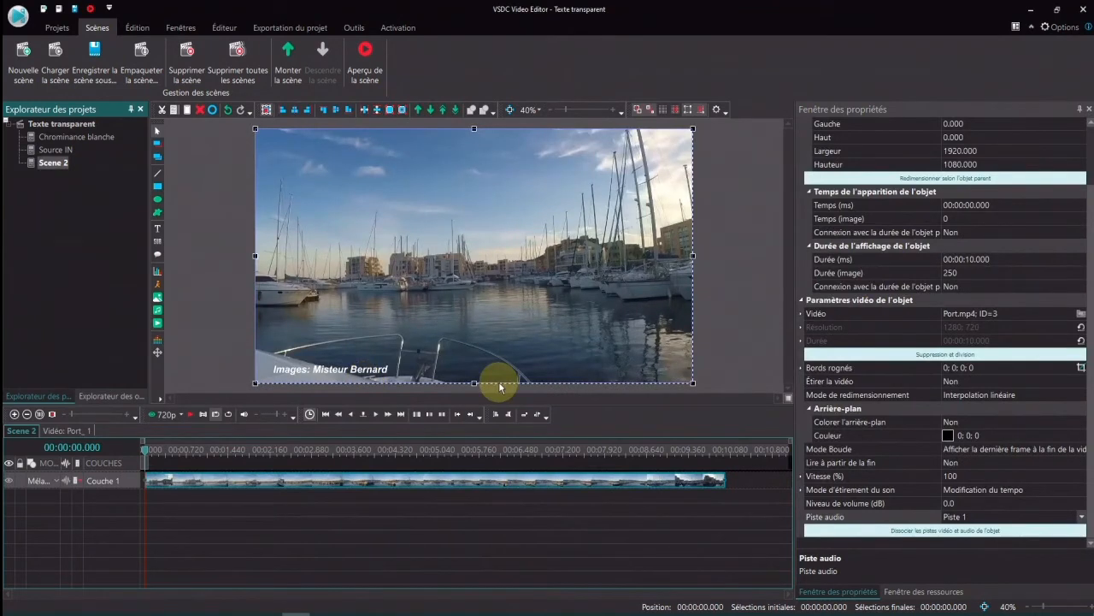
# - Add a text object about 1702 by 625 px over the port video from the cursor position, reading PORT
pyautogui.click(157, 229)
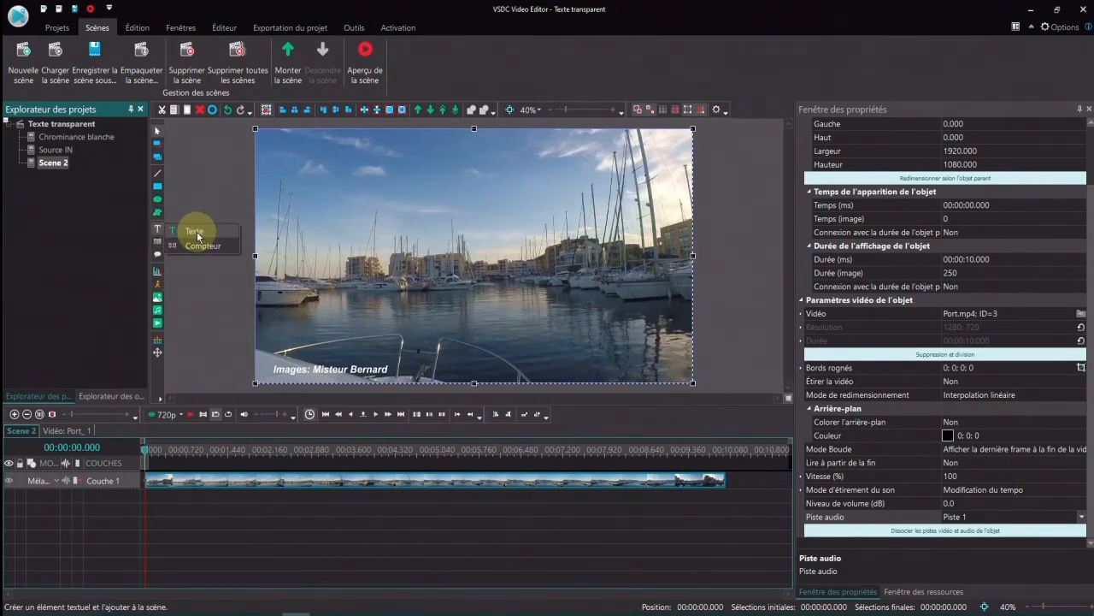
pyautogui.click(197, 231)
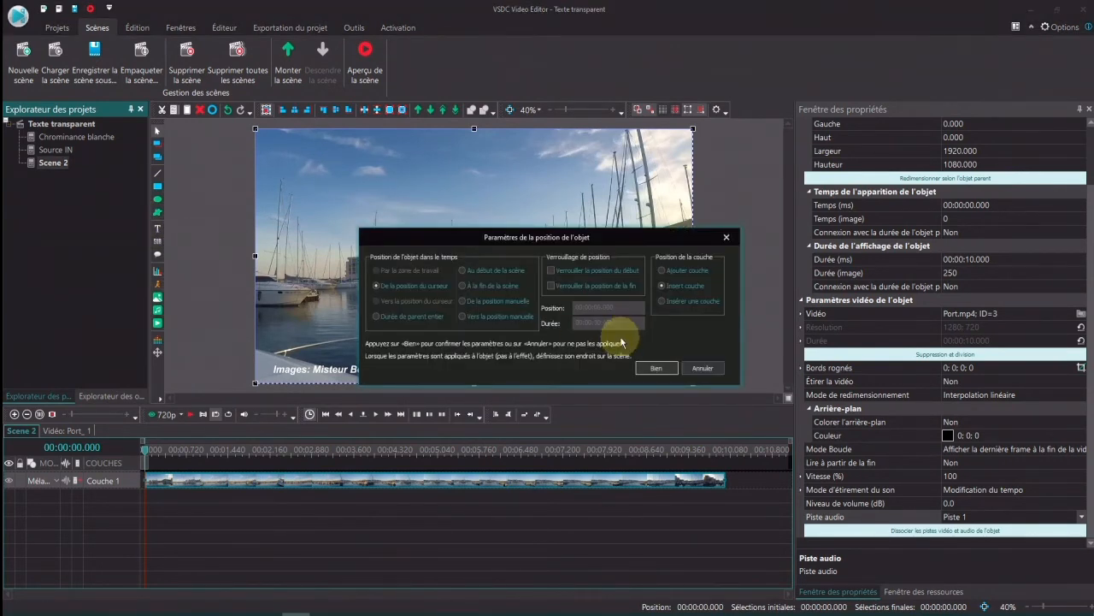
pyautogui.click(649, 371)
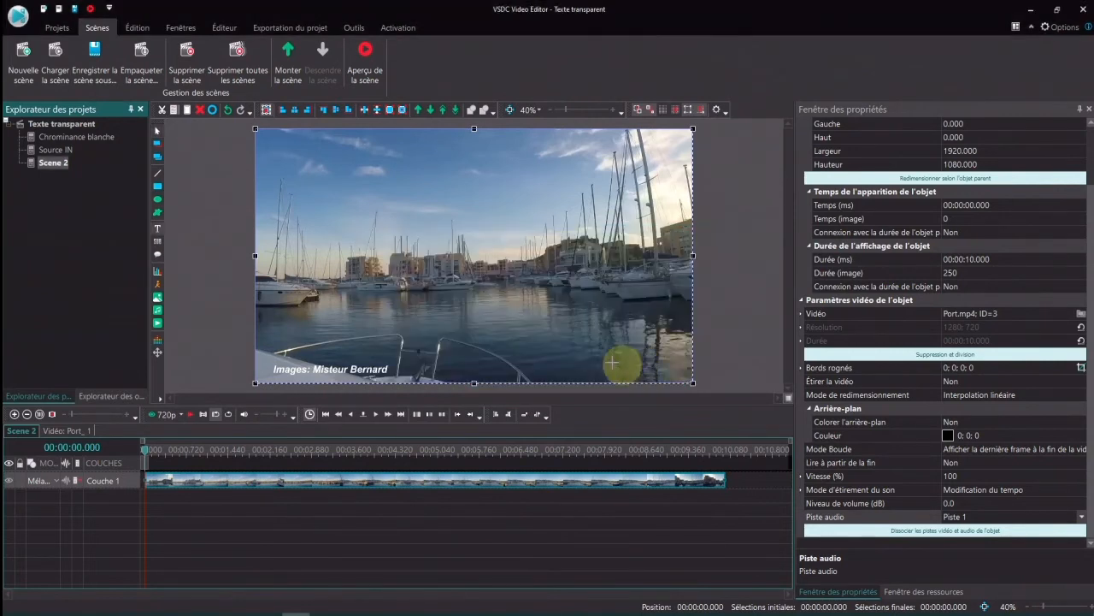
pyautogui.moveTo(281, 186)
pyautogui.mouseDown()
pyautogui.moveTo(278, 208)
pyautogui.moveTo(669, 333)
pyautogui.mouseUp()
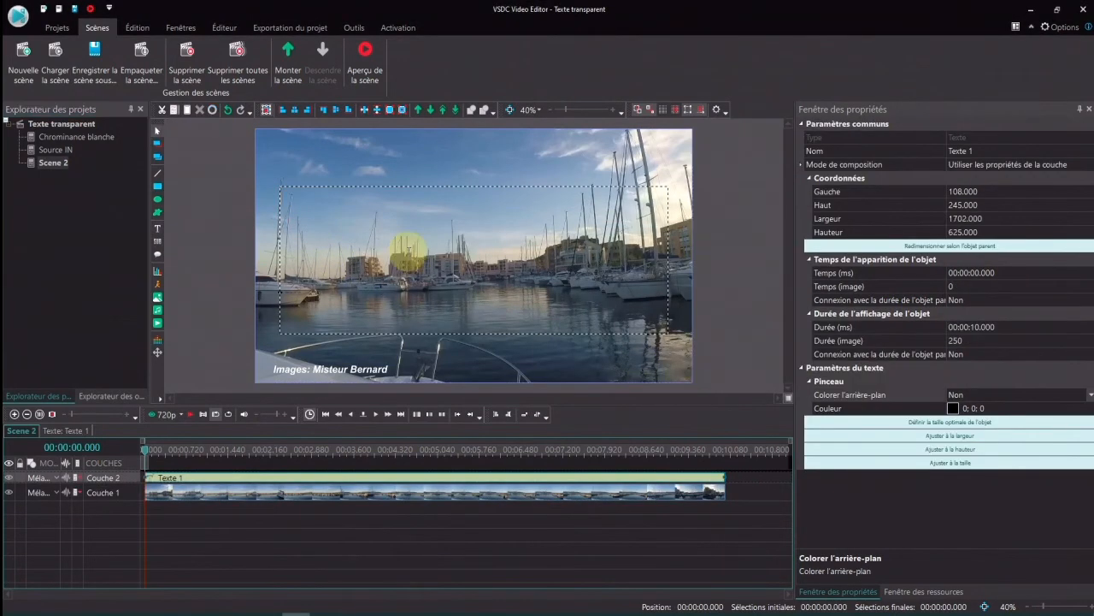
pyautogui.write('PORT')
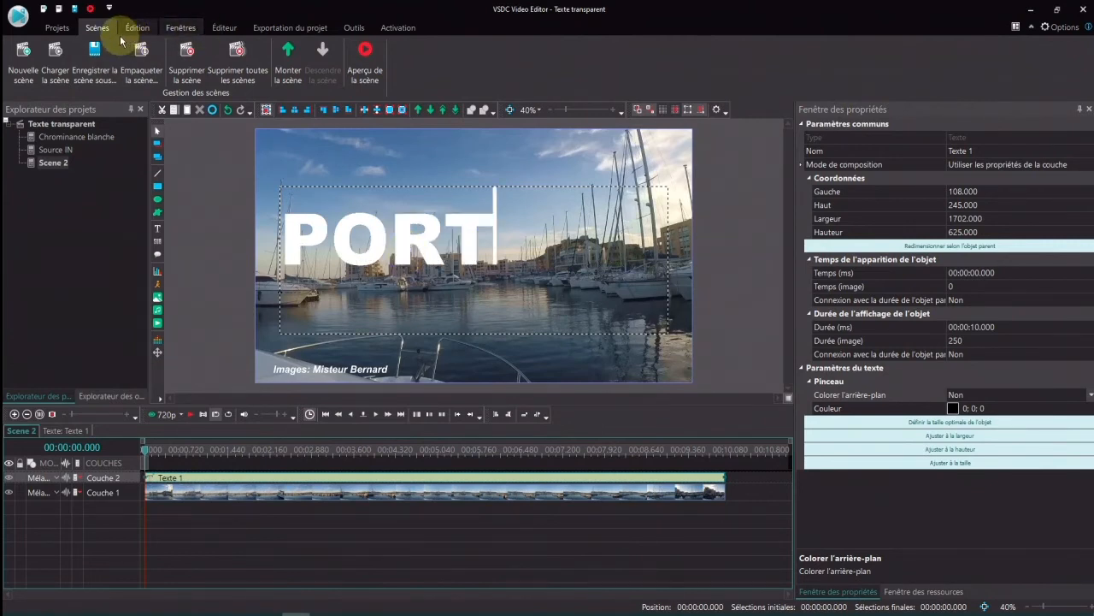
# - Resize the text object to match its parent and set the font size of PORT to 512 pt
pyautogui.click(224, 31)
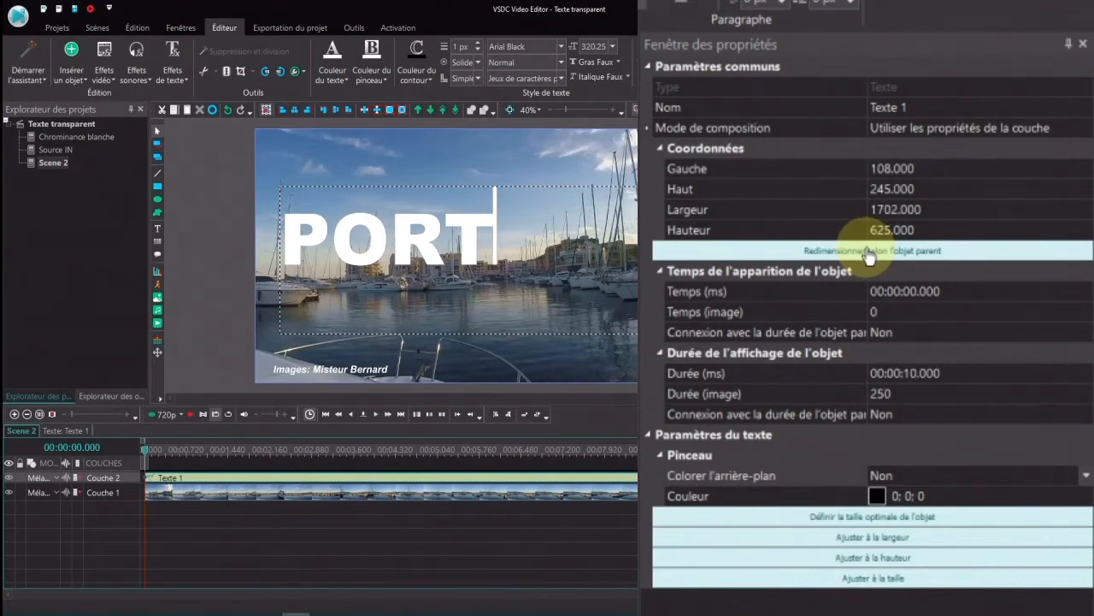
pyautogui.click(870, 253)
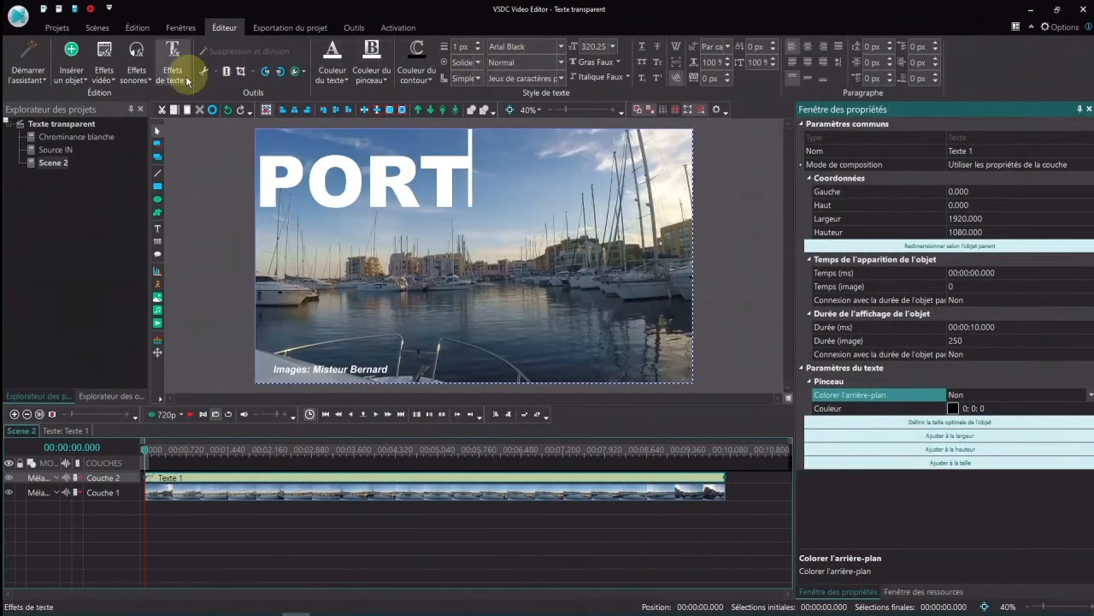
pyautogui.moveTo(488, 182); pyautogui.dragTo(238, 182)
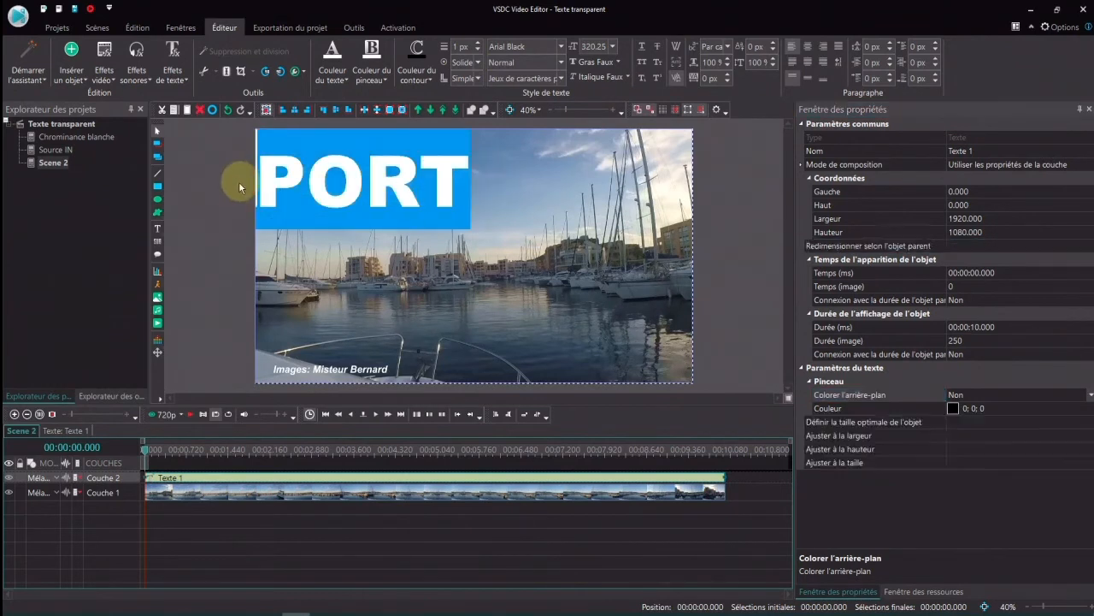
pyautogui.click(613, 46)
pyautogui.moveTo(616, 195); pyautogui.dragTo(615, 222)
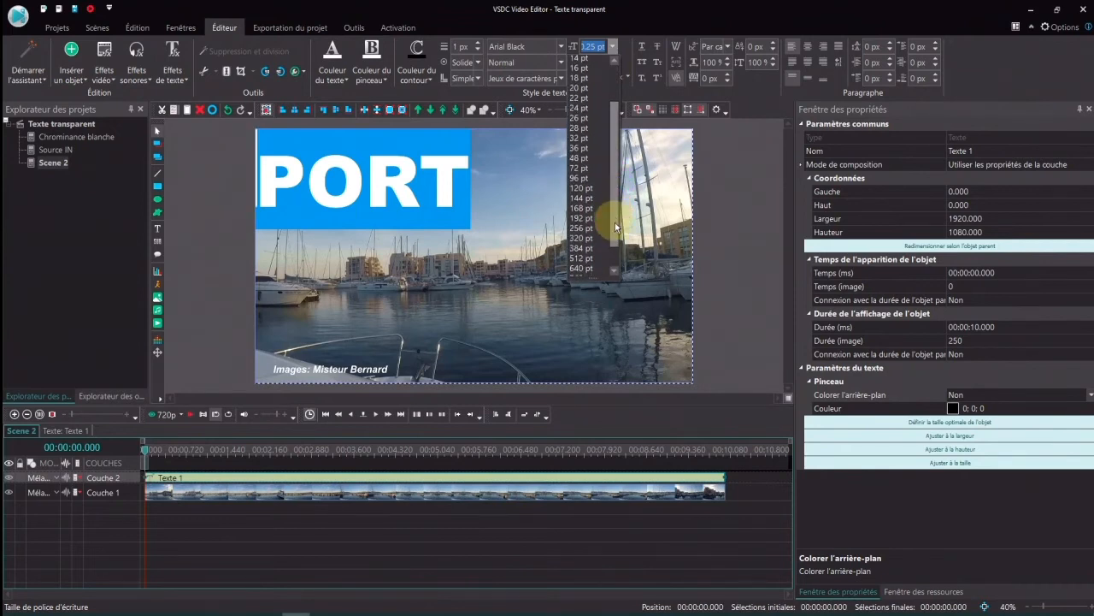
pyautogui.click(576, 258)
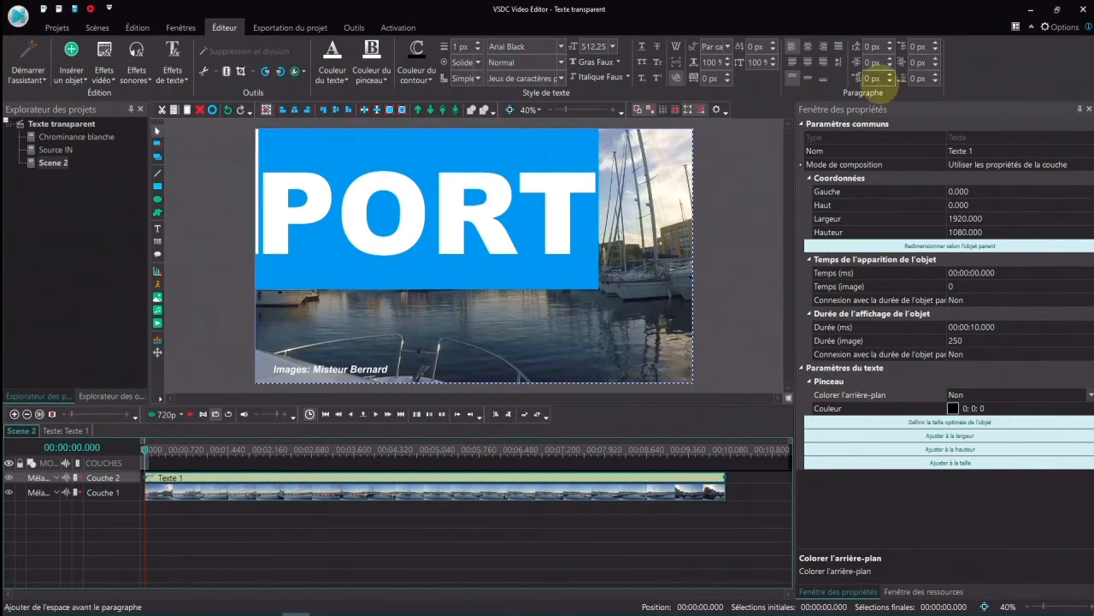
# - Center the word PORT horizontally and vertically within its text object
pyautogui.click(808, 44)
pyautogui.click(808, 78)
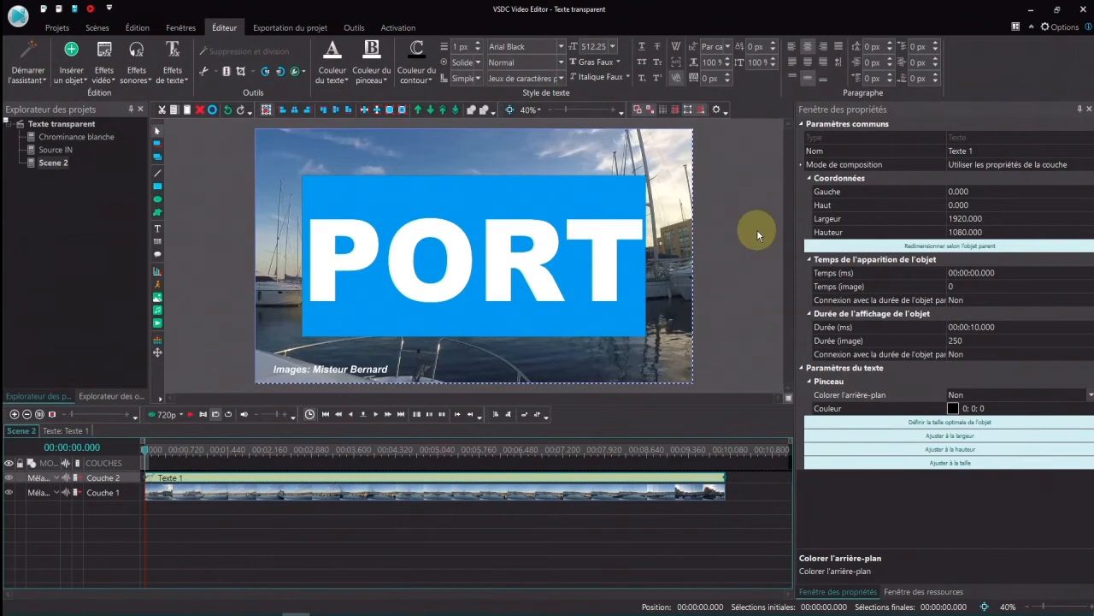
pyautogui.click(757, 229)
# - Turn on the black background fill of the PORT text object by setting Colorer l'arrière-plan to Oui
pyautogui.click(367, 477)
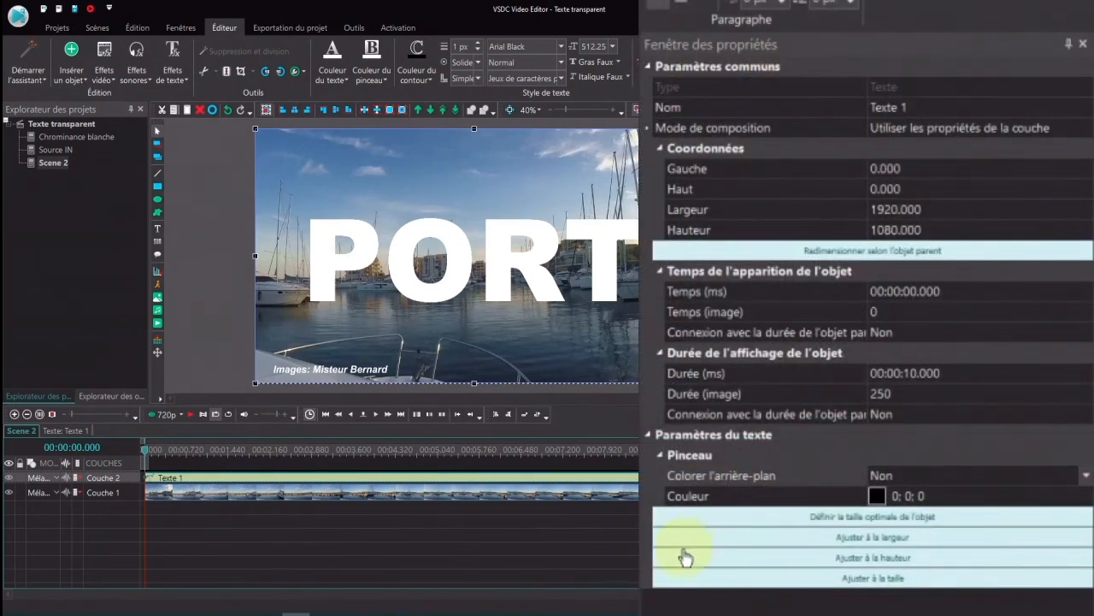
pyautogui.click(1081, 476)
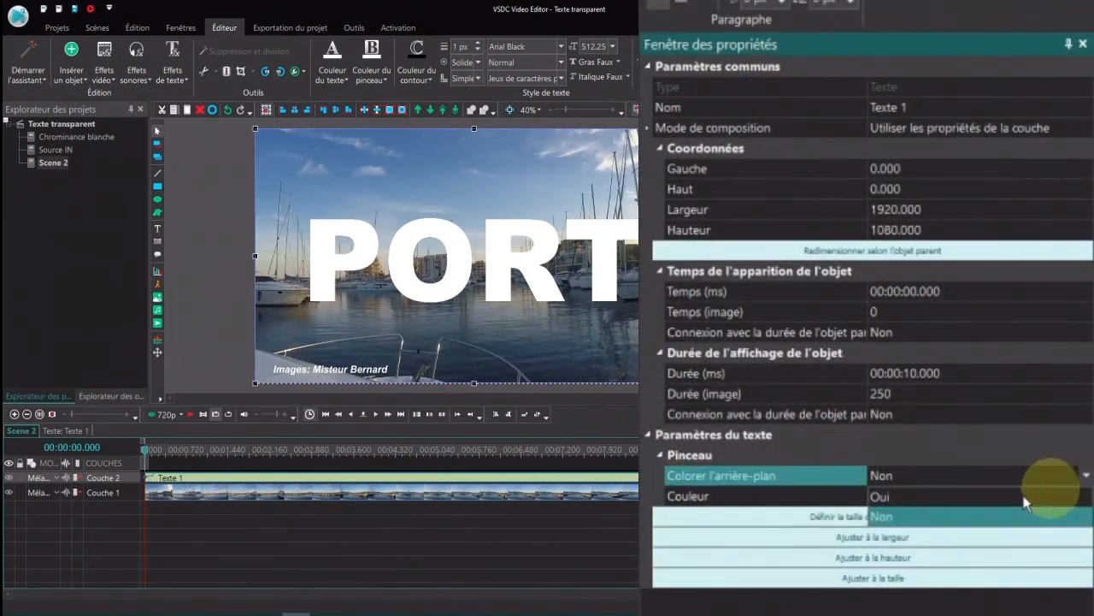
pyautogui.click(884, 497)
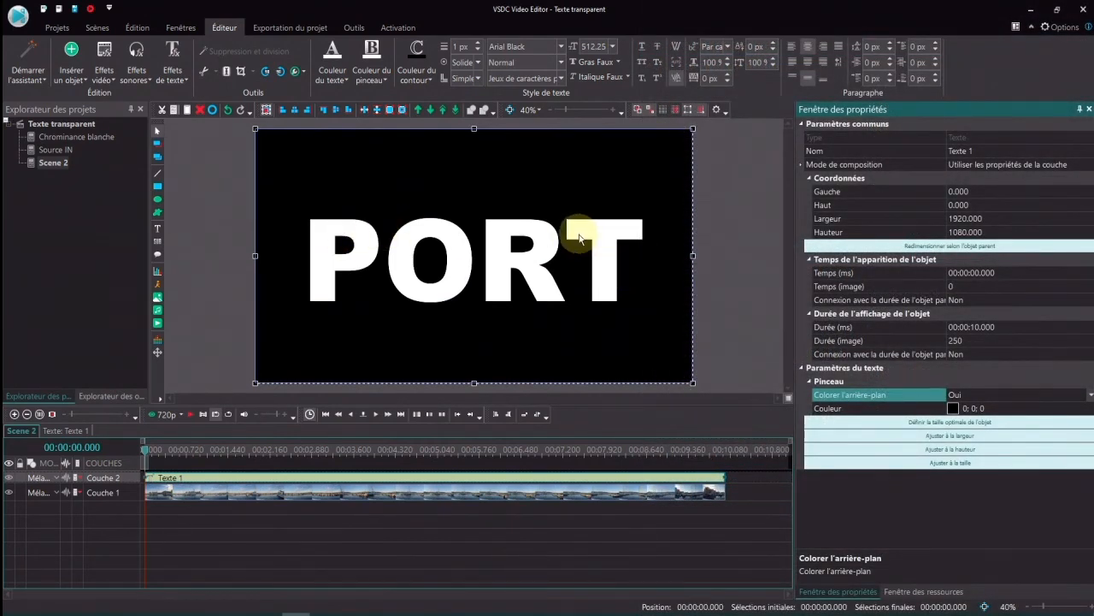
pyautogui.click(425, 321)
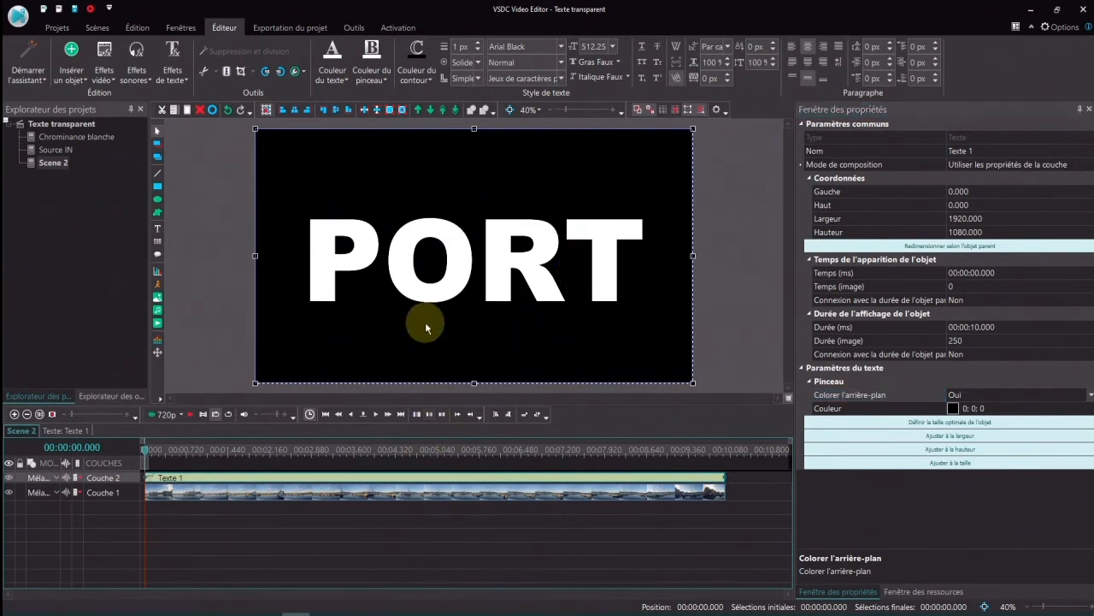
# - Add a Zoom transformation effect to the PORT text for the entire parent duration, on an added layer
pyautogui.click(107, 54)
pyautogui.moveTo(117, 139)
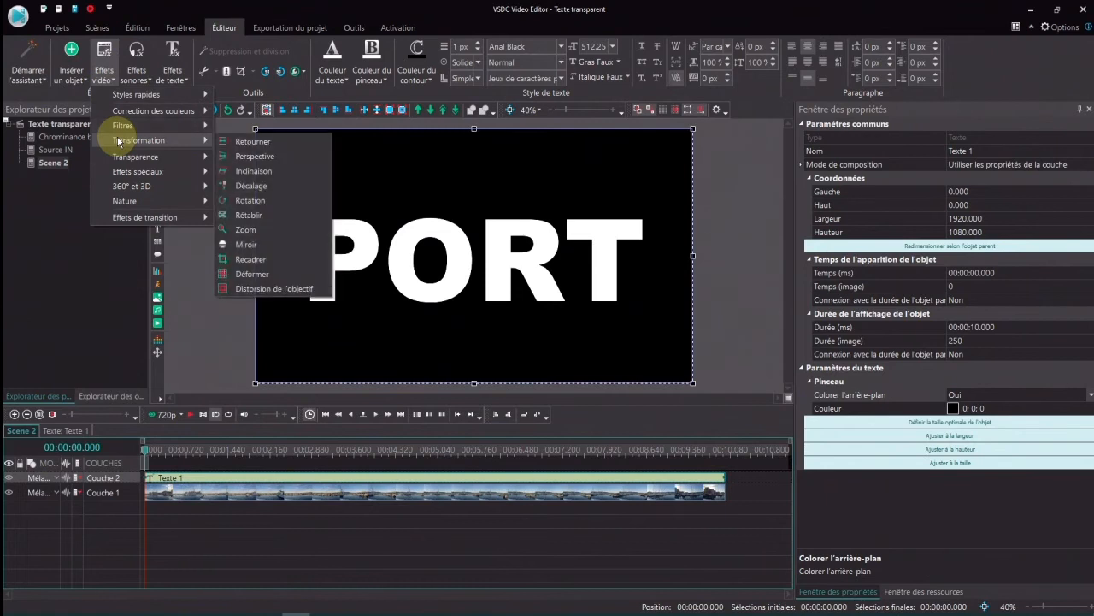
pyautogui.click(245, 229)
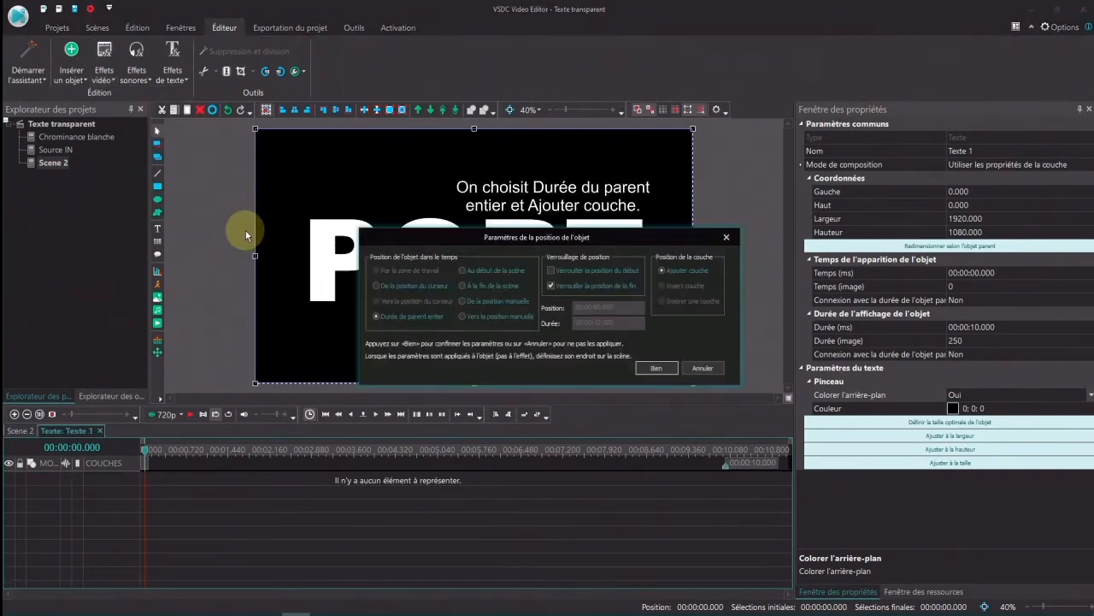
pyautogui.click(656, 368)
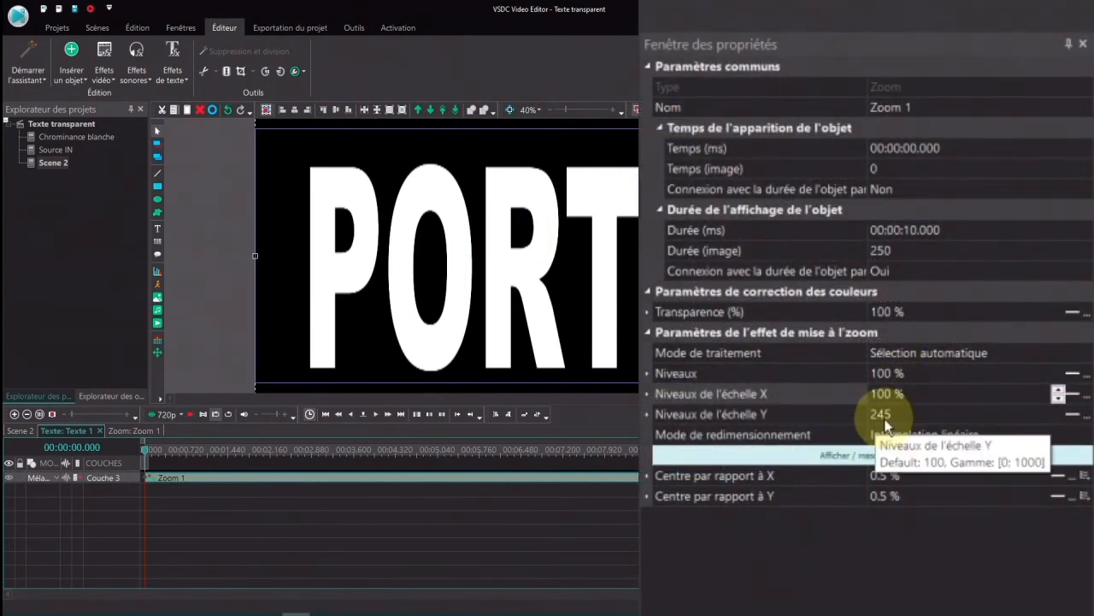
# - Lower the Zoom effect's Y scale level to 240
pyautogui.click(1051, 410)
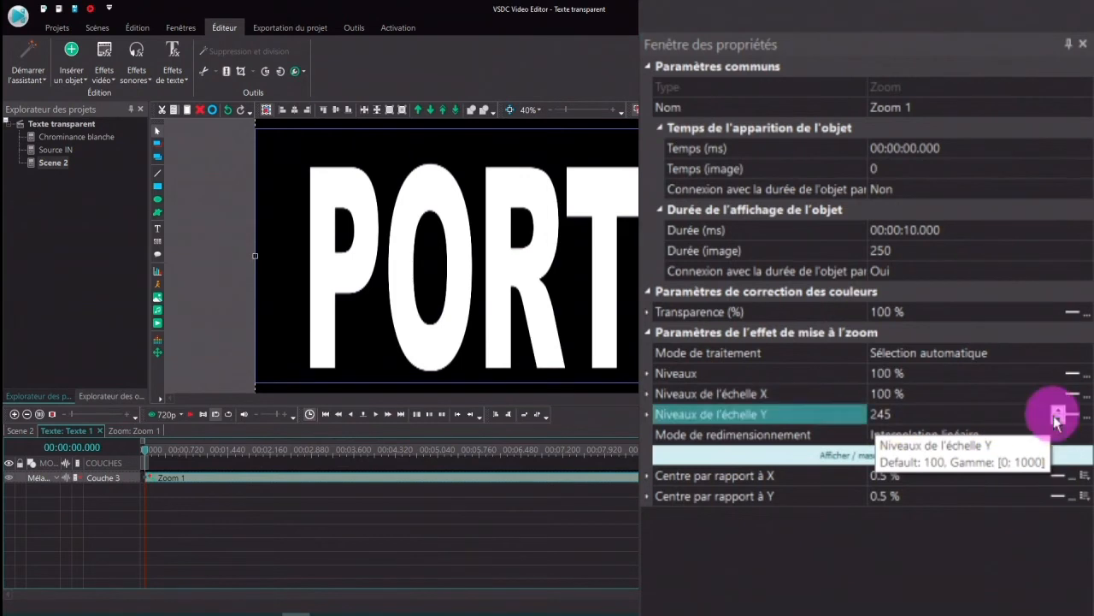
pyautogui.click(1058, 421)
pyautogui.click(1059, 421)
pyautogui.click(1059, 423)
pyautogui.click(1059, 423)
pyautogui.click(1058, 423)
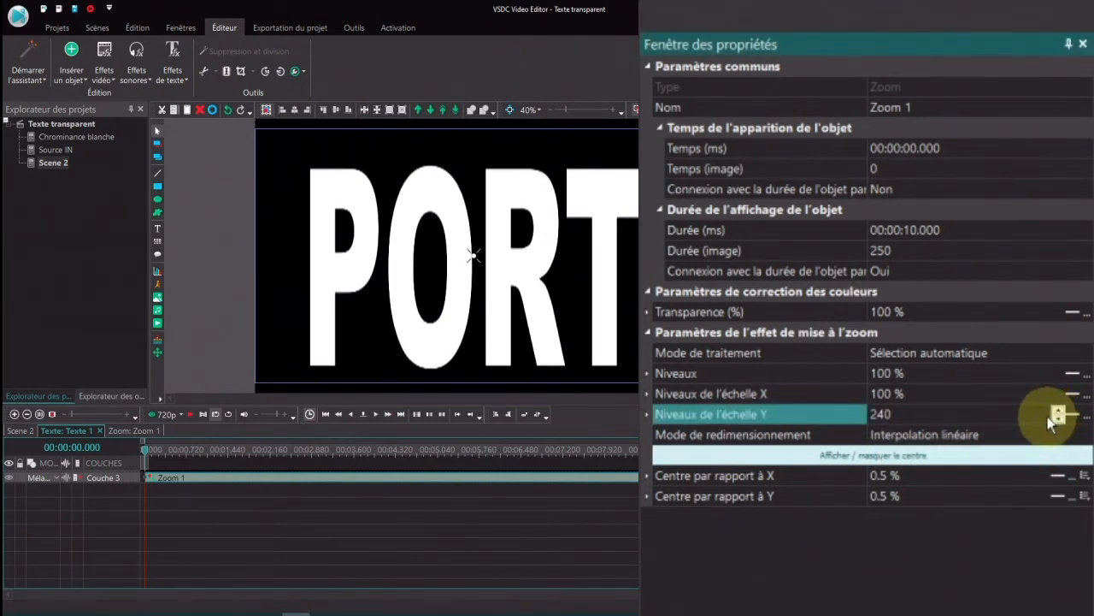
# - Adjust the Zoom effect's scale curves to a constant 123 % for X and 206 for Y
pyautogui.click(1086, 394)
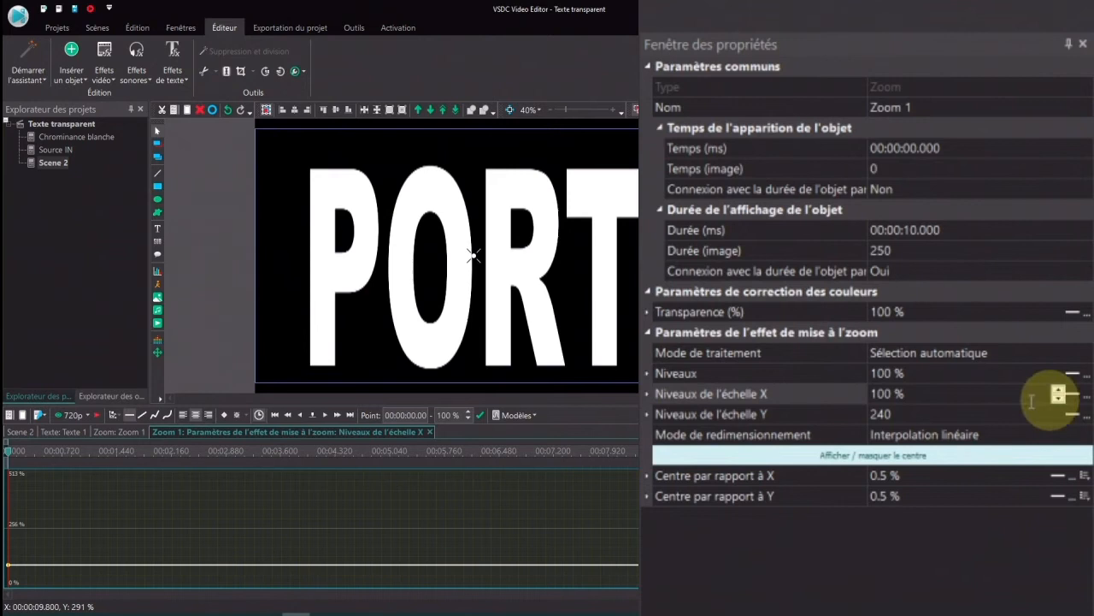
pyautogui.click(416, 564)
pyautogui.moveTo(417, 568); pyautogui.dragTo(417, 563)
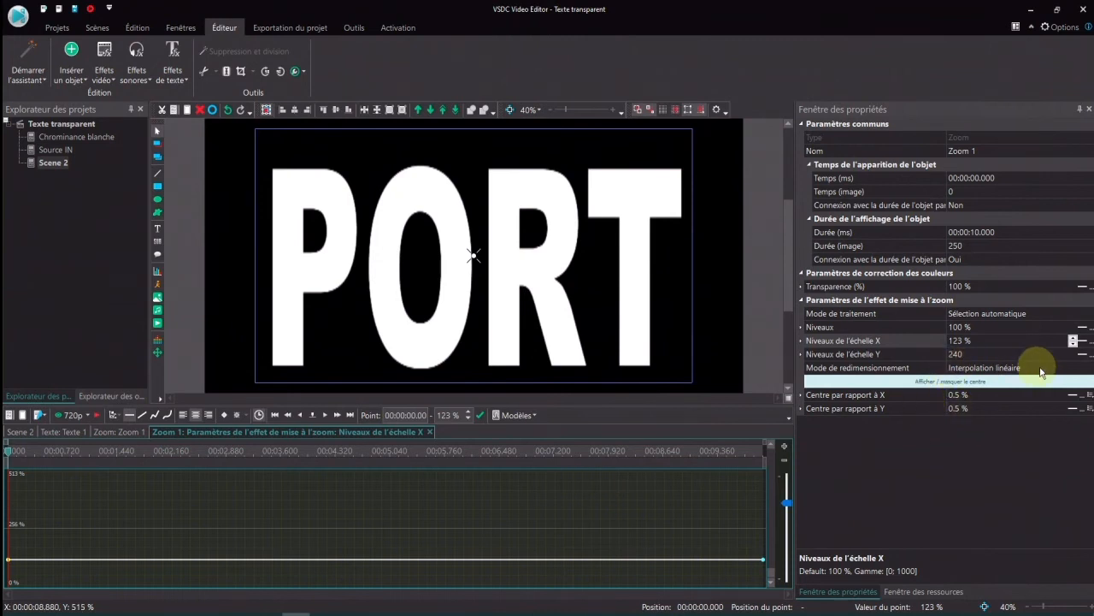
pyautogui.click(1088, 356)
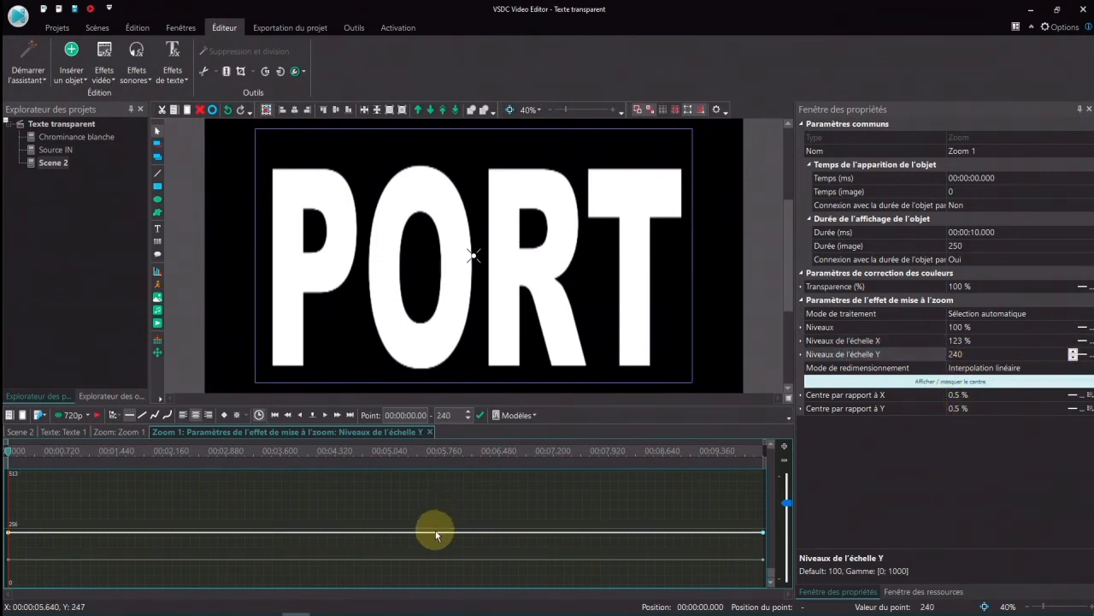
pyautogui.moveTo(435, 545); pyautogui.dragTo(435, 545)
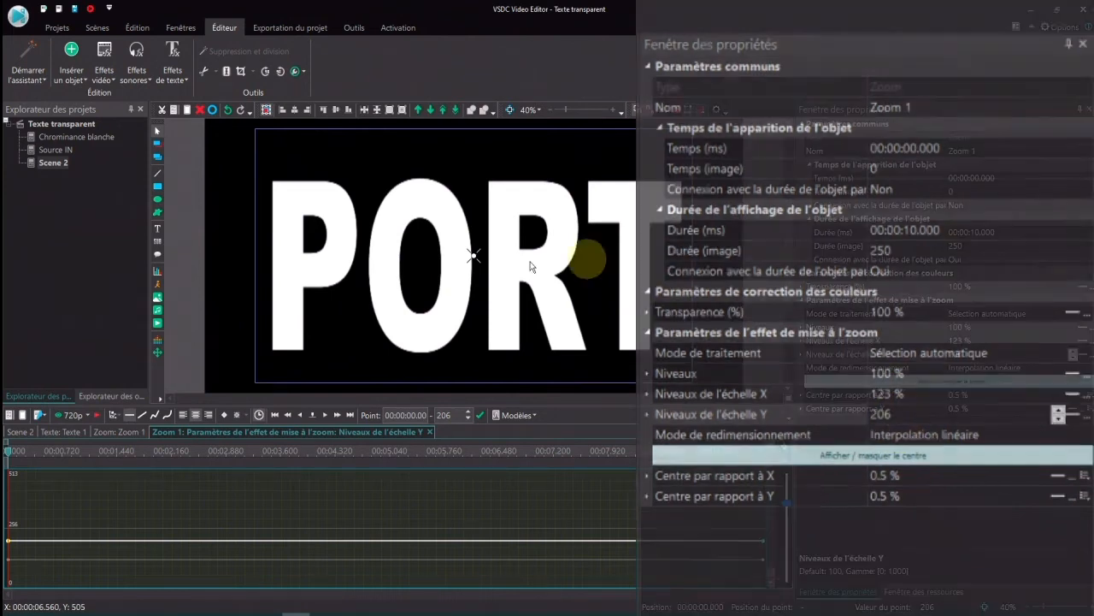
# - Set the blending mode of the PORT text layer in Scene 2 to Multiply and preview the result
pyautogui.click(31, 432)
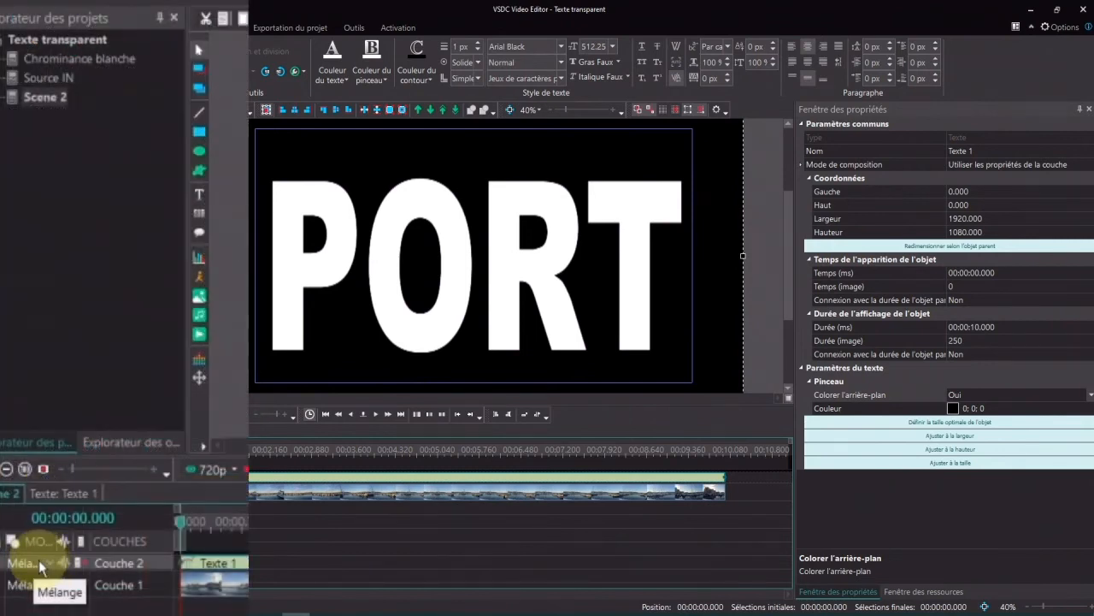
pyautogui.click(38, 560)
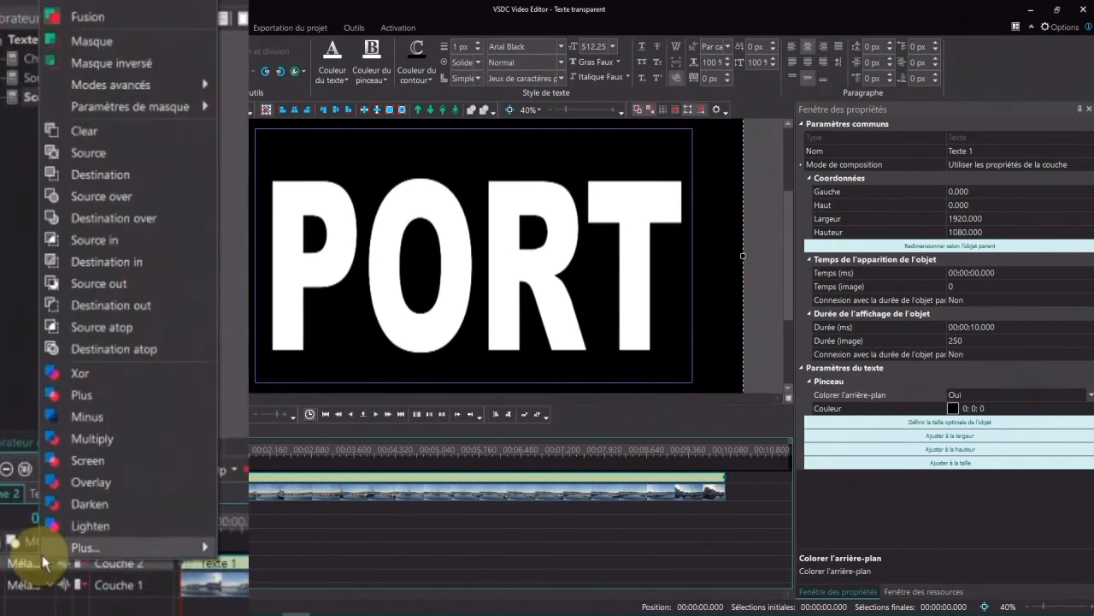
pyautogui.click(95, 437)
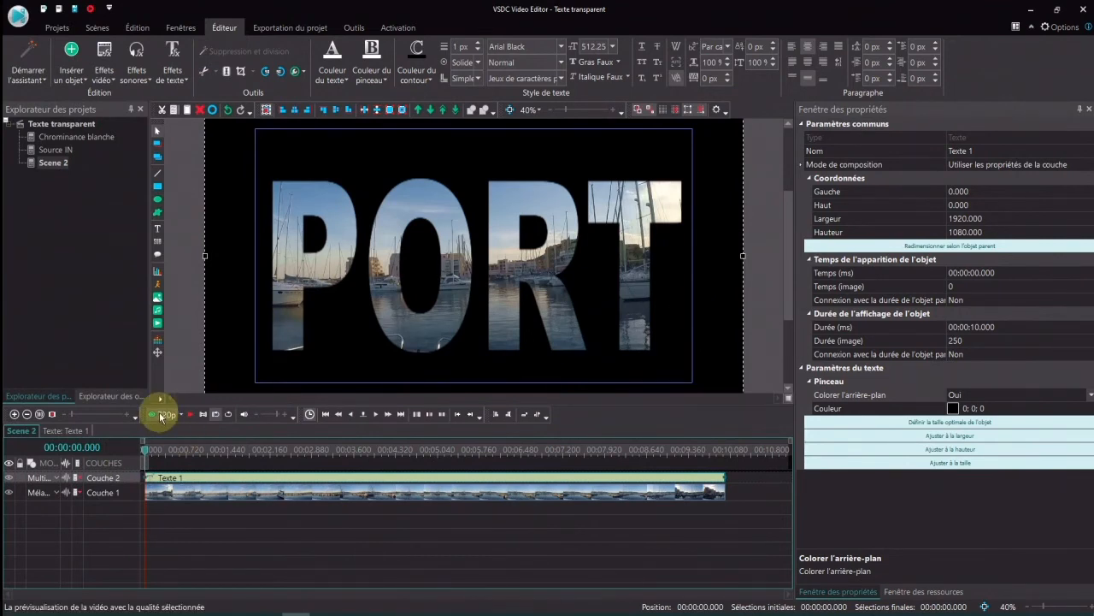
pyautogui.click(189, 414)
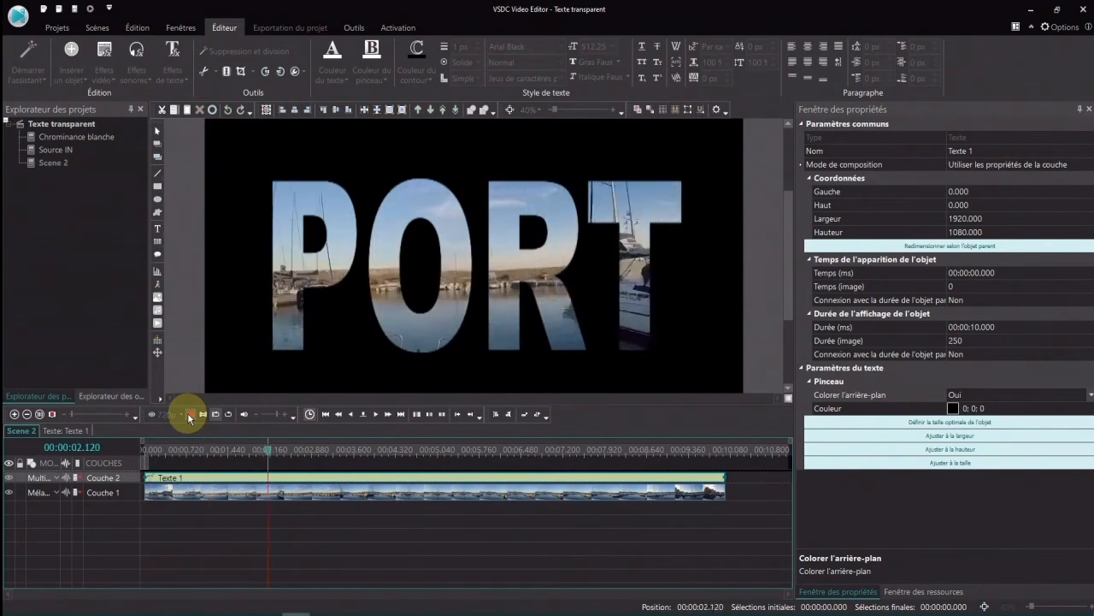
pyautogui.click(190, 415)
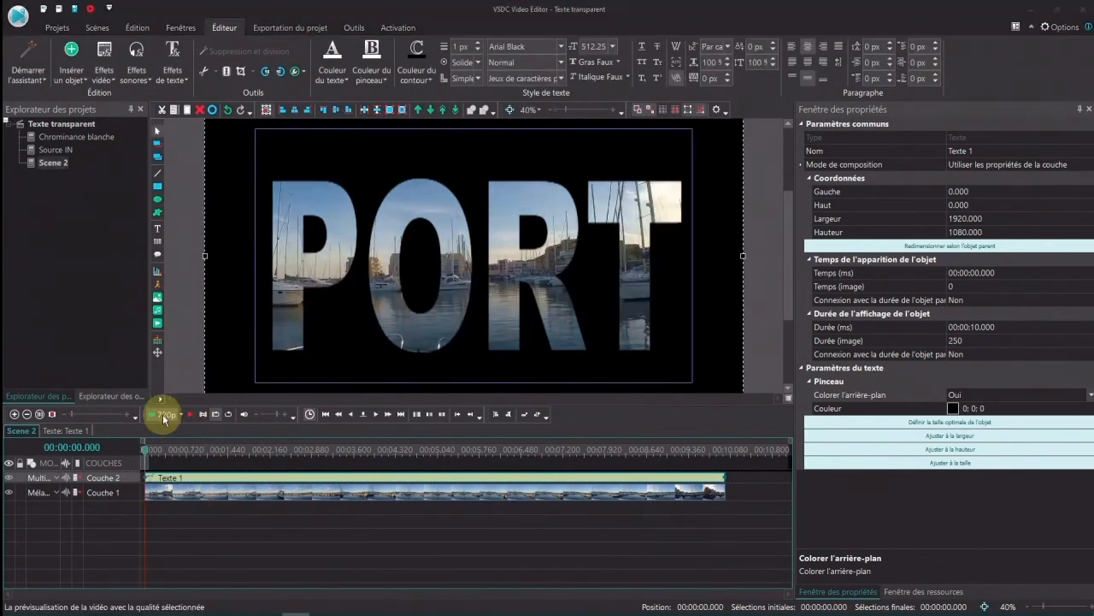
# - Preview the PORT text effect at 720p and rename Scene 2 as Multiply
pyautogui.click(164, 416)
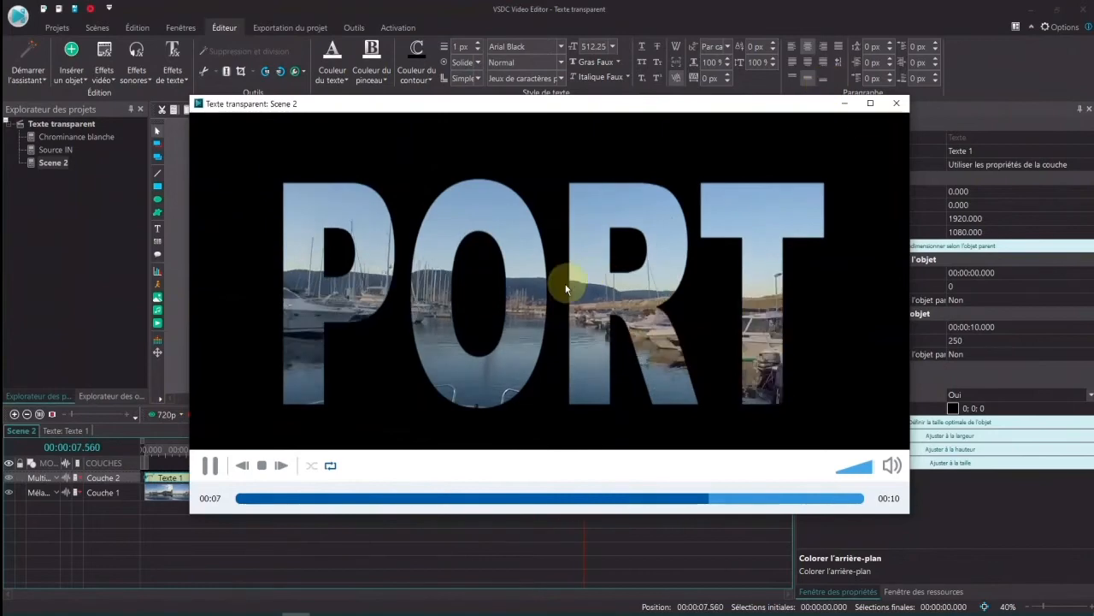
pyautogui.click(897, 103)
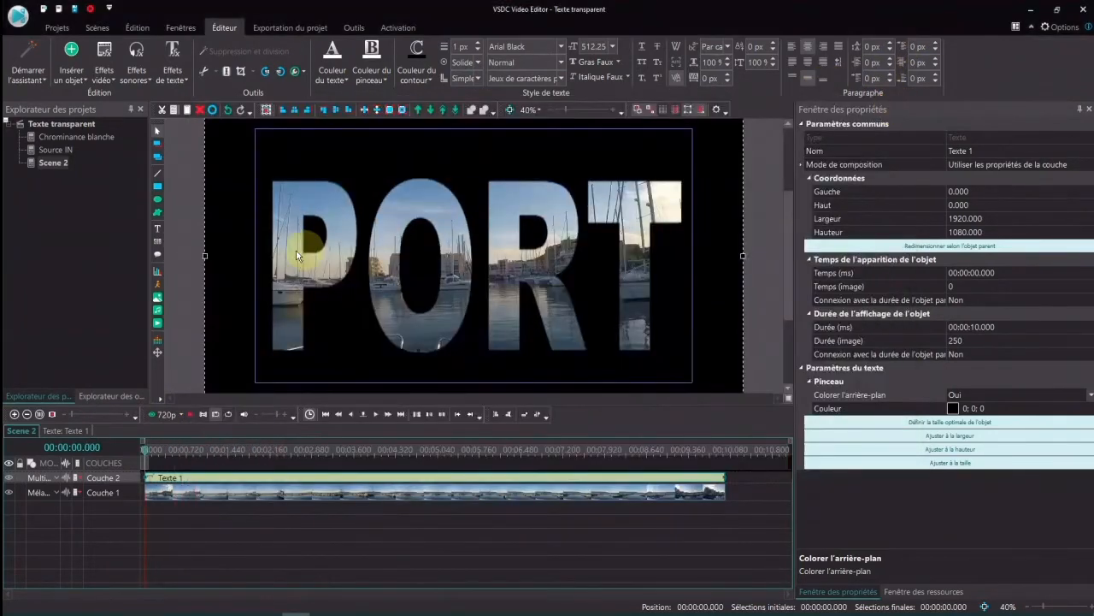
pyautogui.click(60, 163)
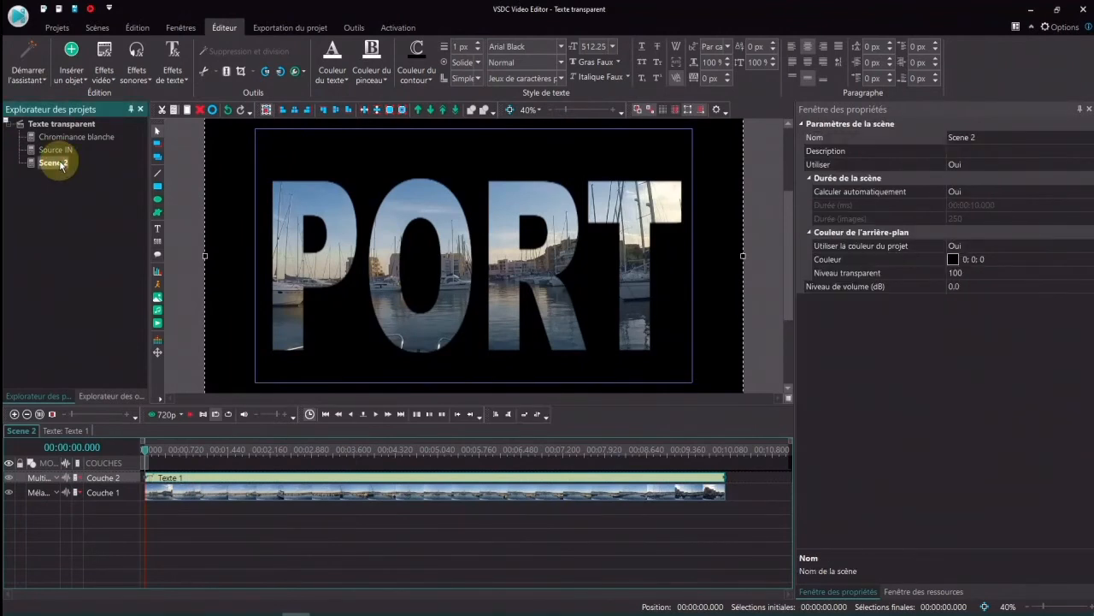
pyautogui.click(983, 138)
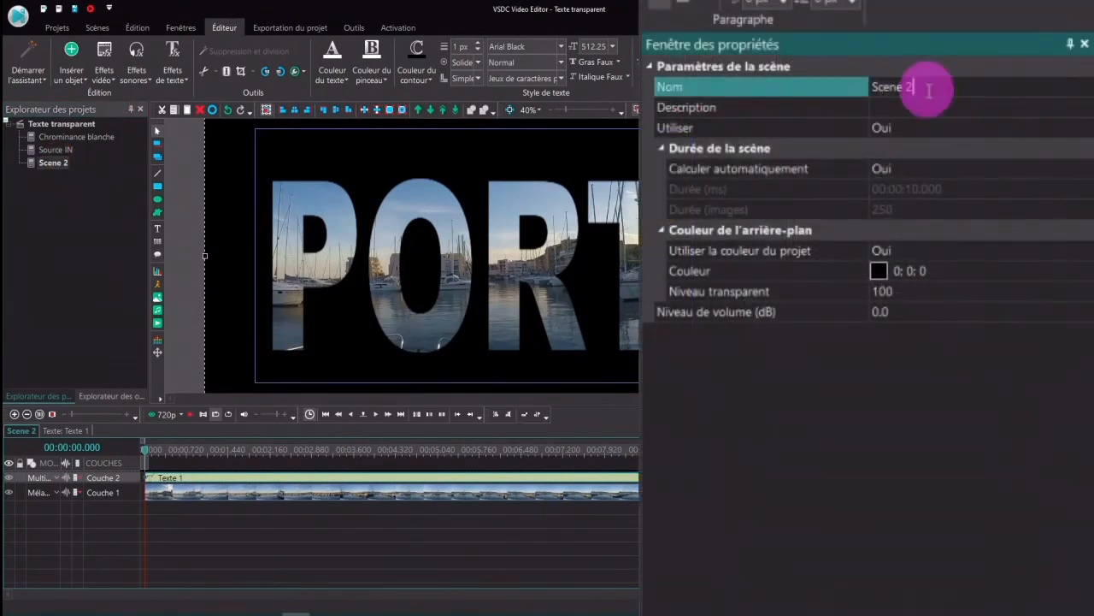
pyautogui.write('Mul')
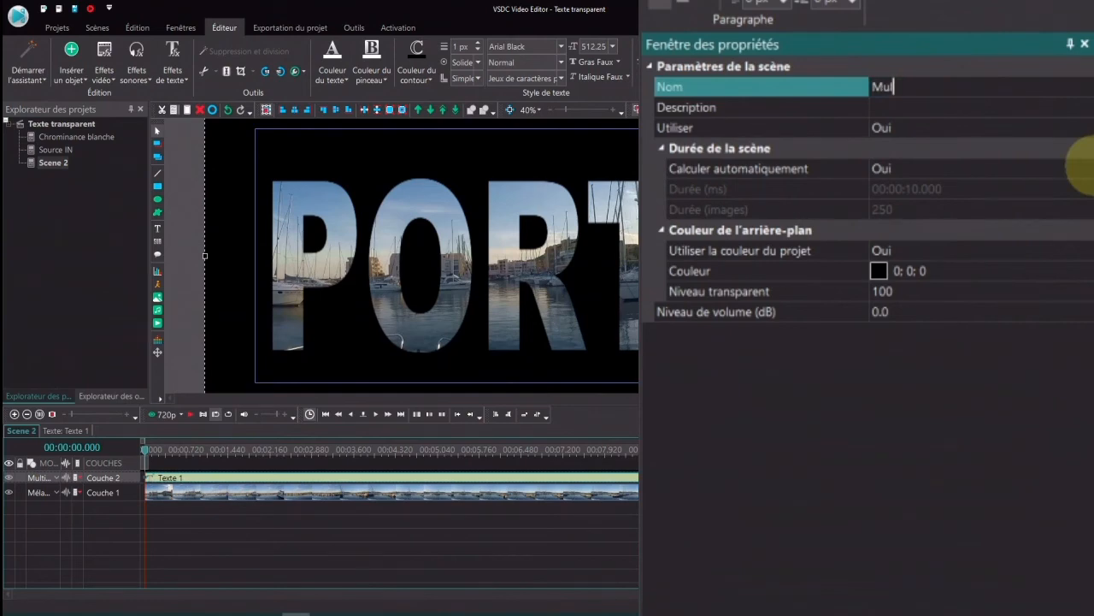
pyautogui.write('tiply')
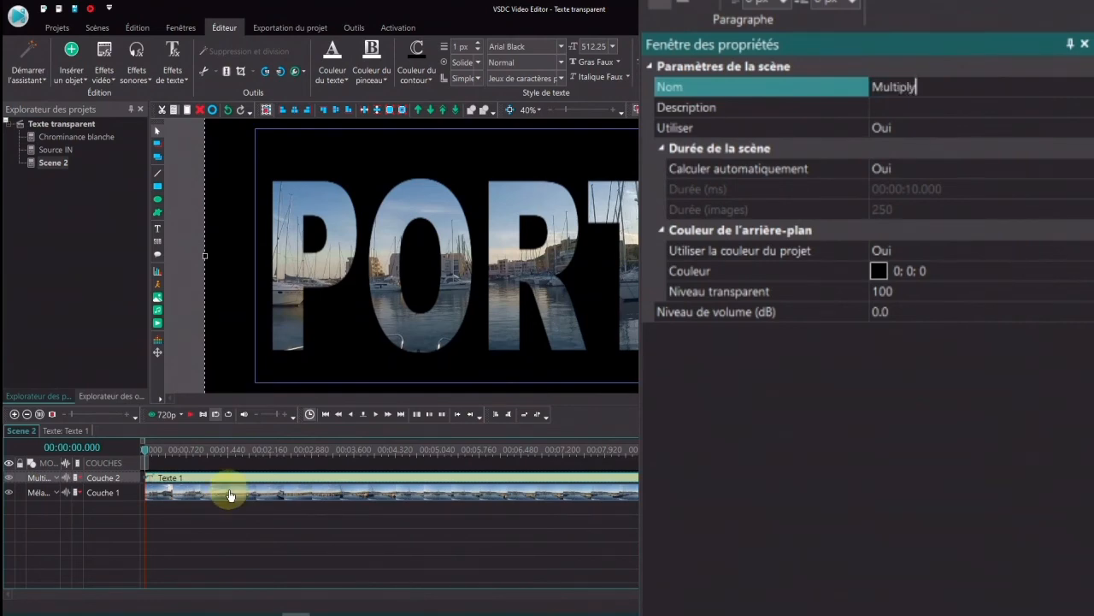
pyautogui.press('Return')
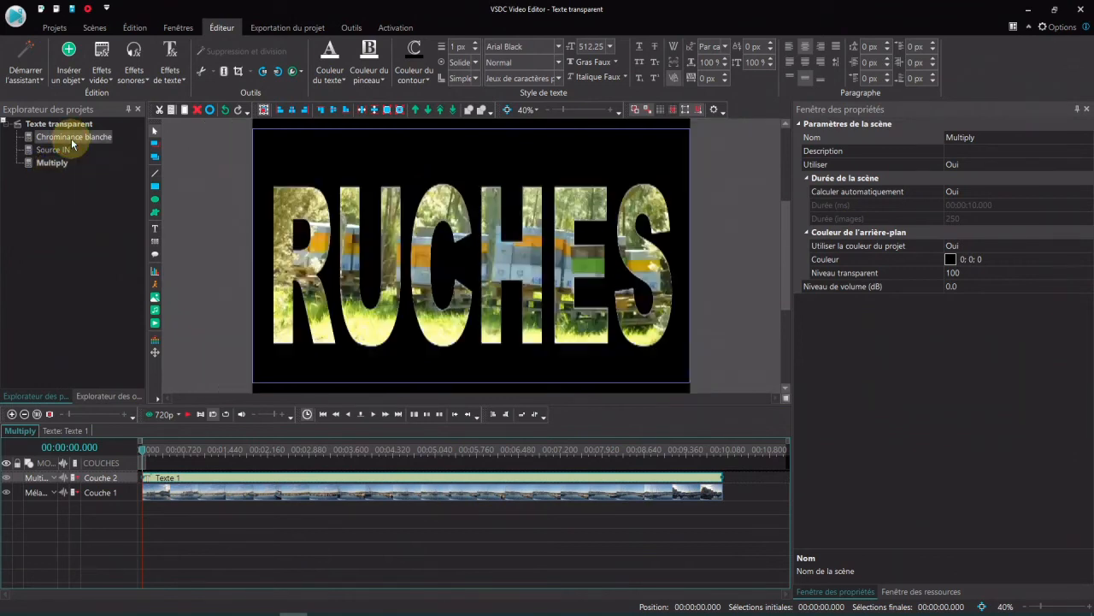
# - Check the scene duration of Chrominance blanche, Source IN and Multiply
pyautogui.click(72, 138)
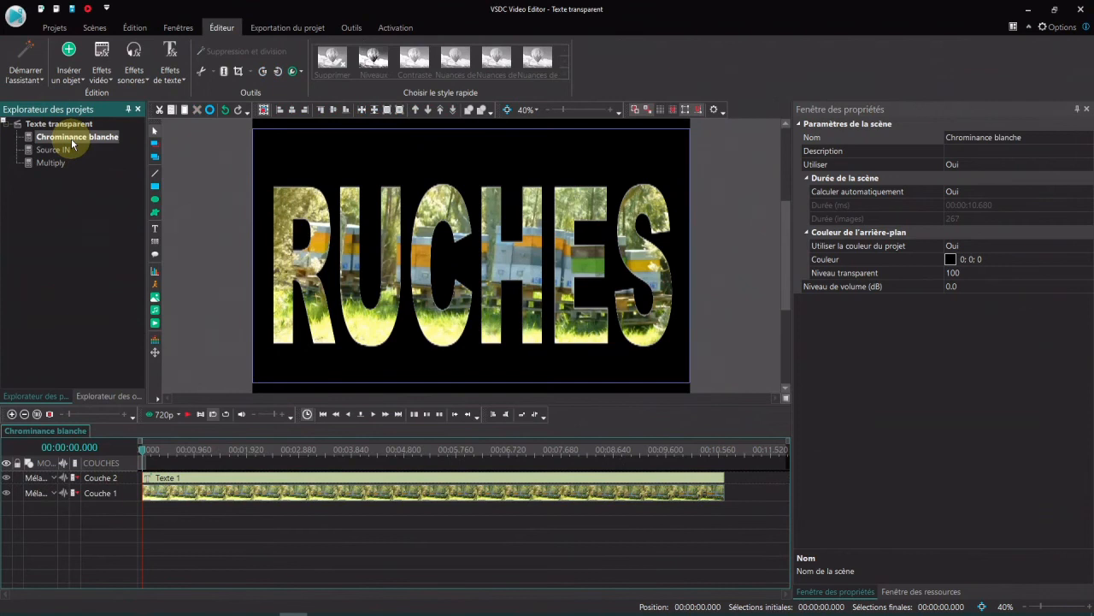
pyautogui.click(974, 206)
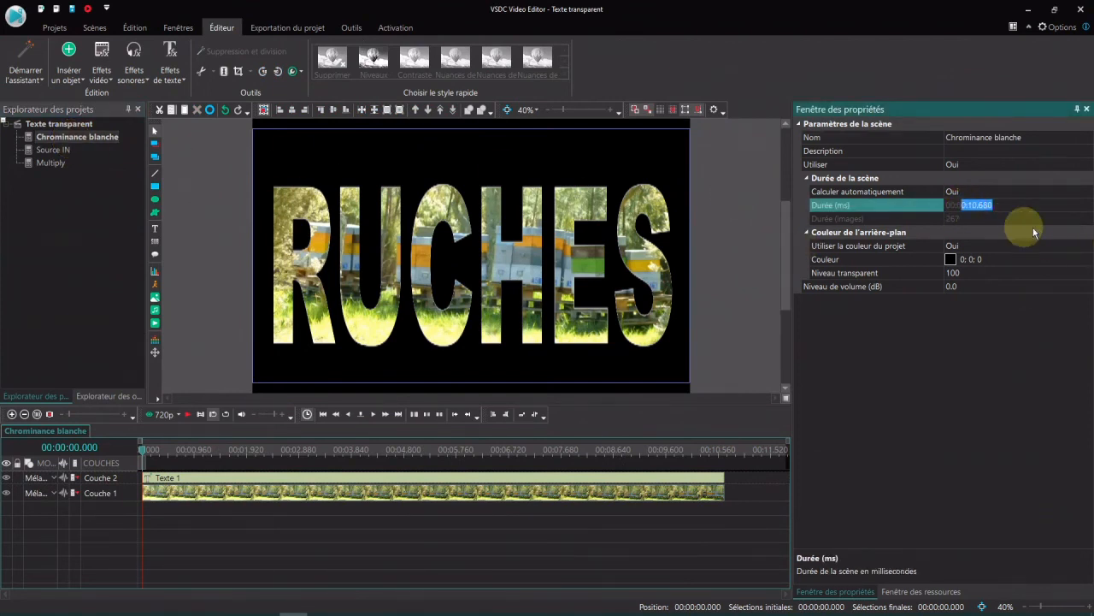
pyautogui.click(47, 149)
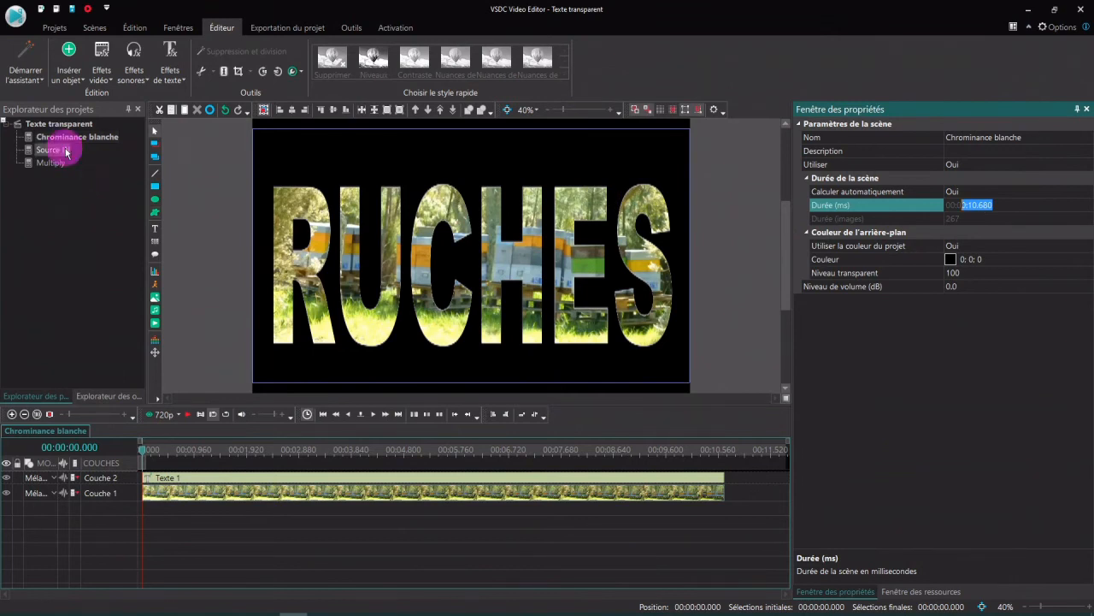
pyautogui.click(931, 205)
pyautogui.click(26, 162)
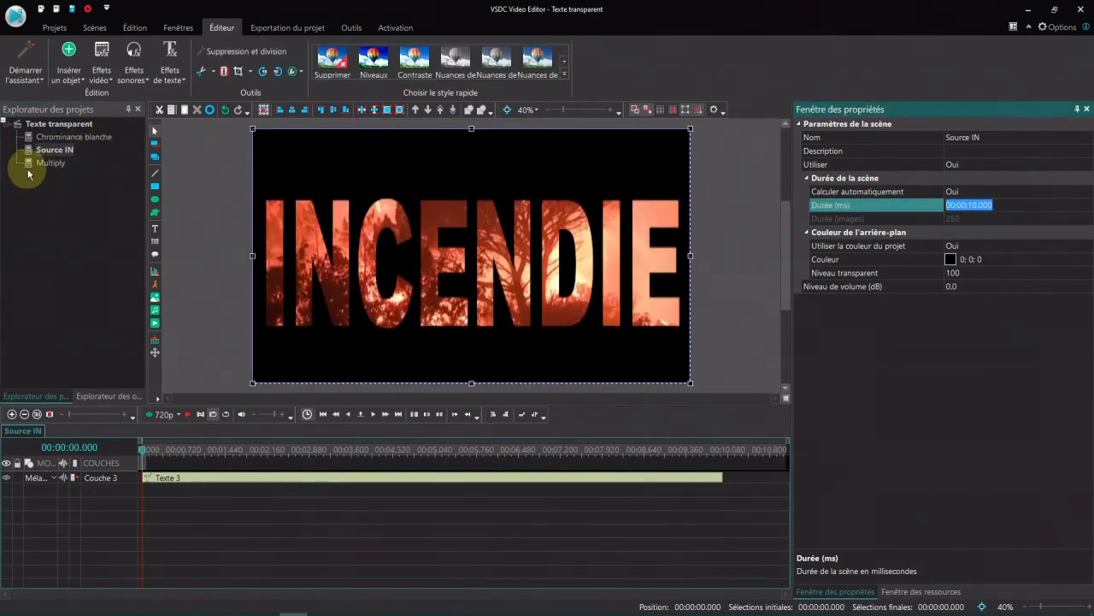
pyautogui.click(996, 204)
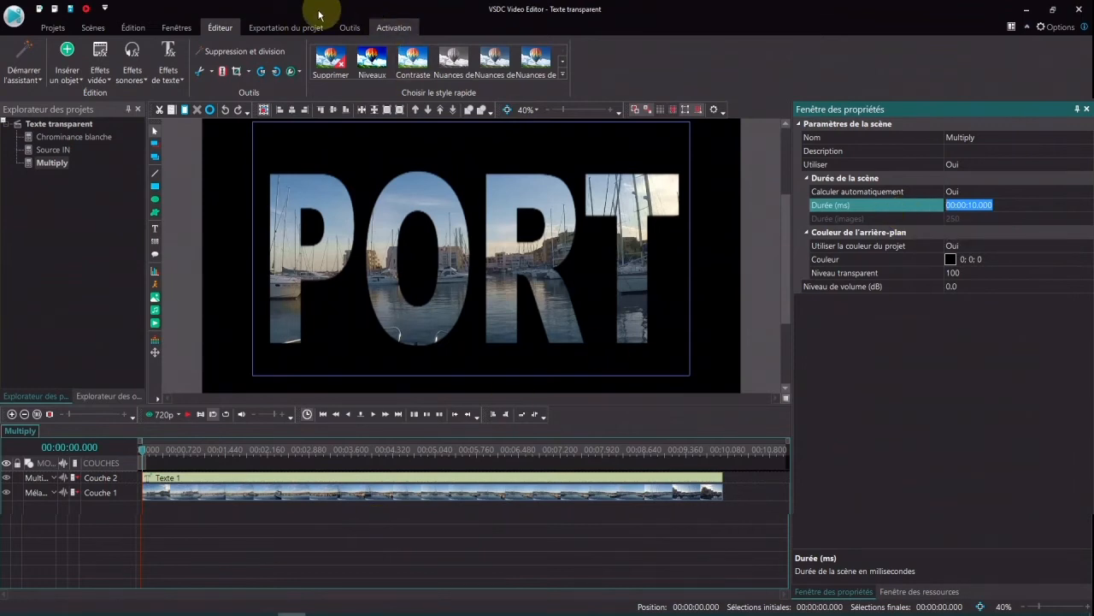
# - Set up the project's MP4 export with Texte transparent.mp4 as the output file in the 4-Tutos\Vidéos folder
pyautogui.click(286, 27)
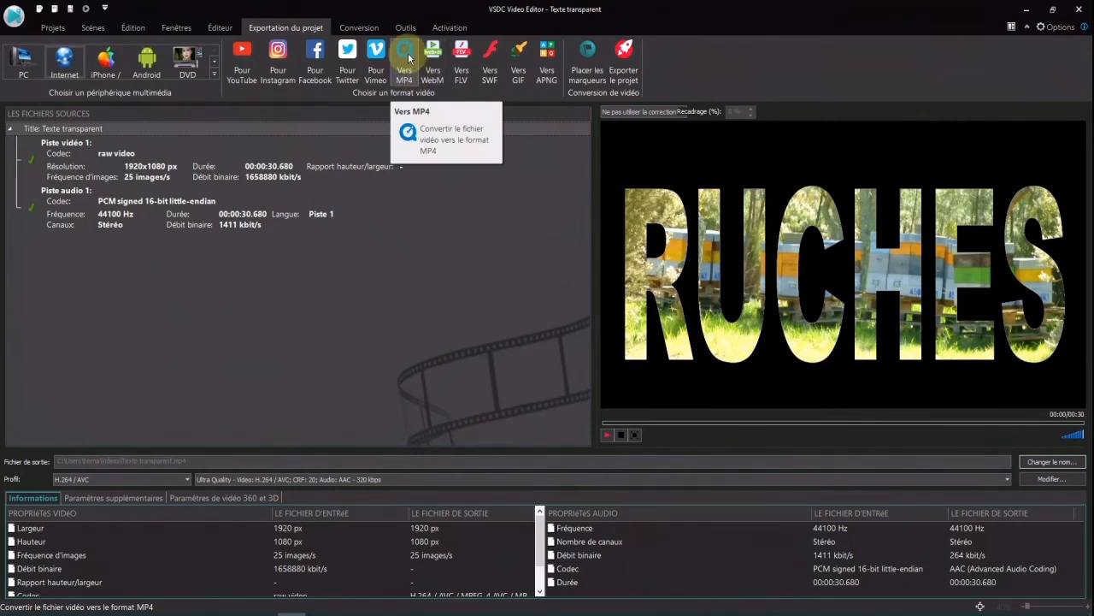
pyautogui.click(1052, 462)
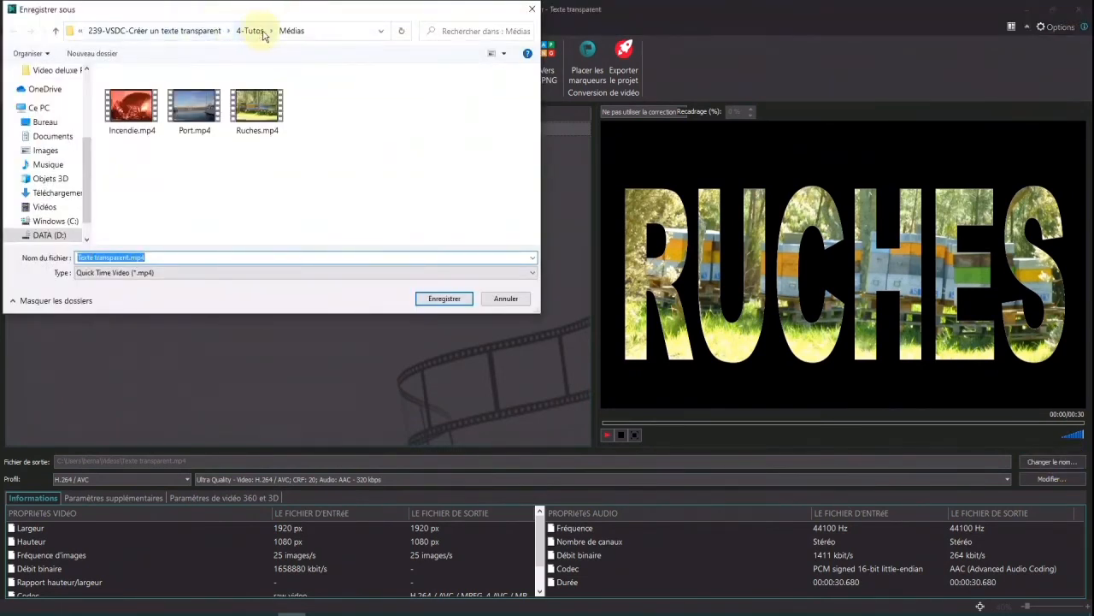
pyautogui.click(262, 32)
pyautogui.click(124, 107)
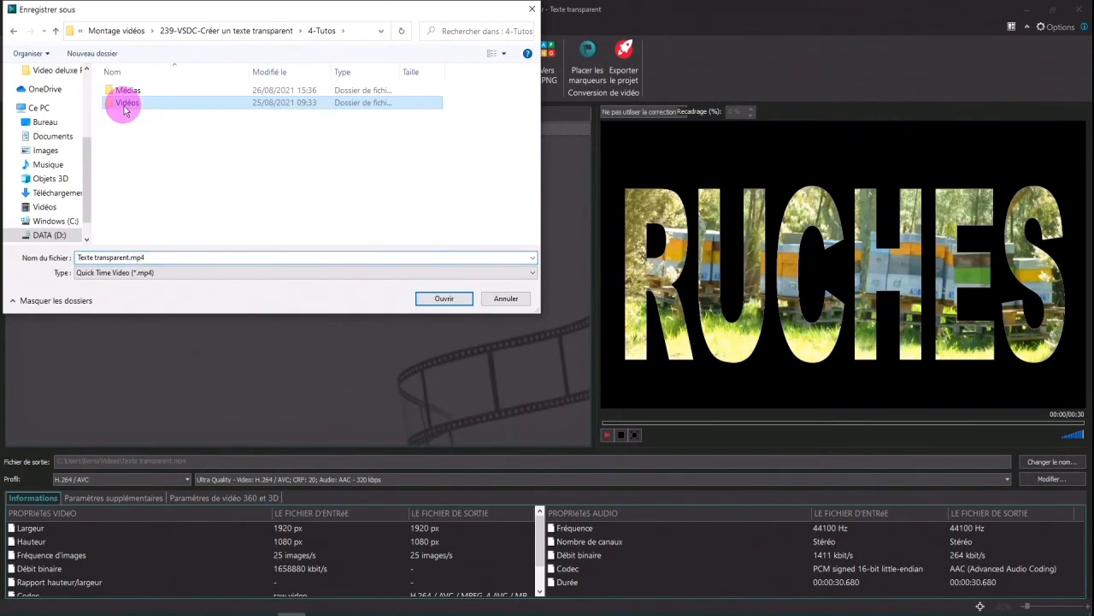
pyautogui.doubleClick(124, 107)
pyautogui.click(444, 298)
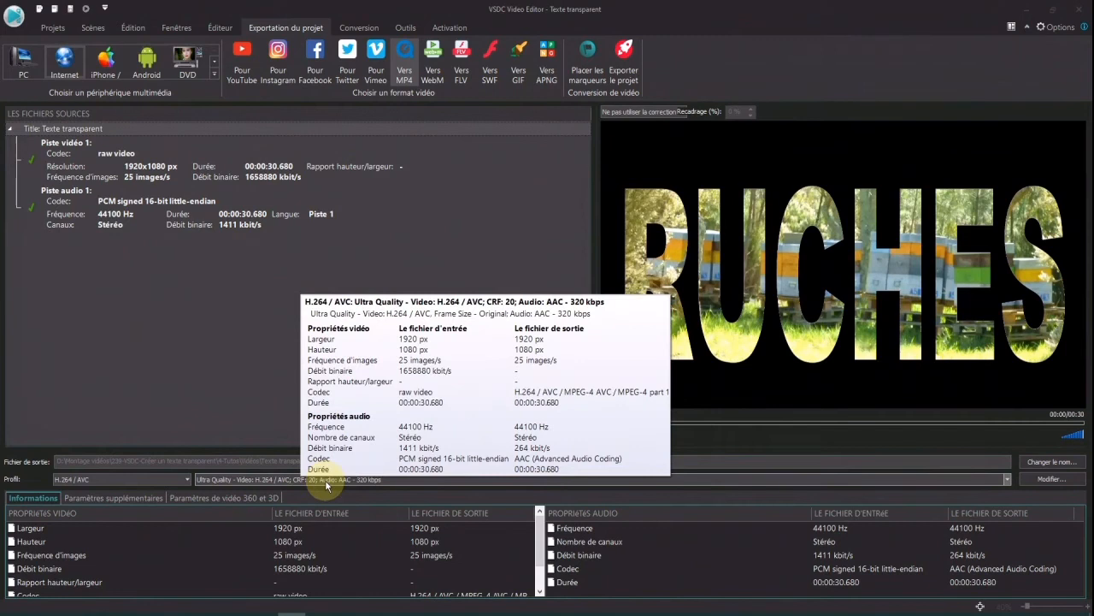
# - Examine the encoding settings of the H.264 / AVC Ultra Quality profile and leave them as they are
pyautogui.click(1052, 481)
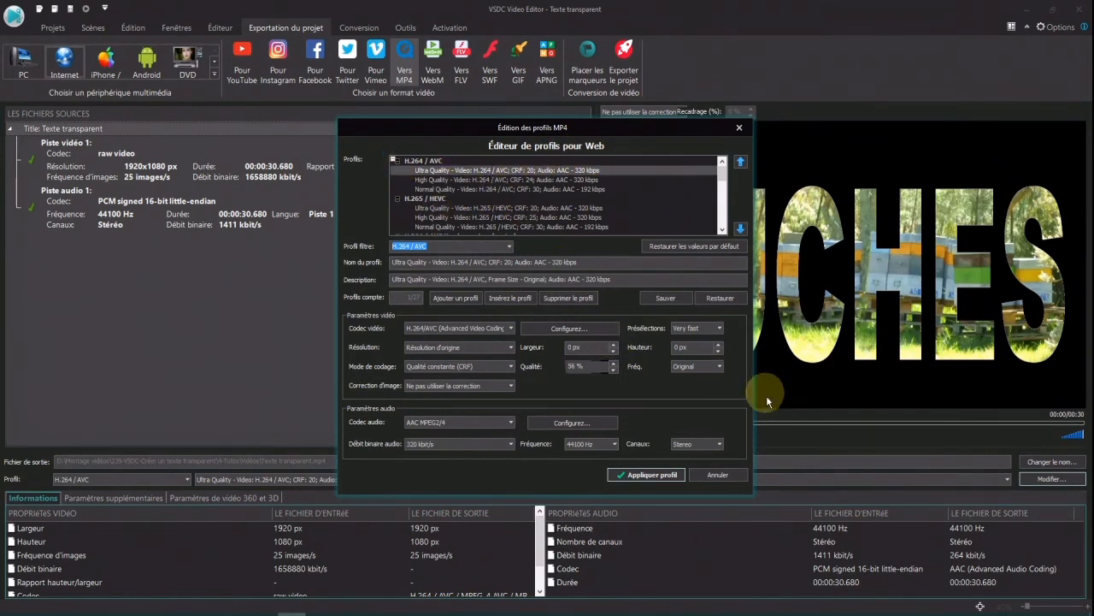
pyautogui.click(718, 476)
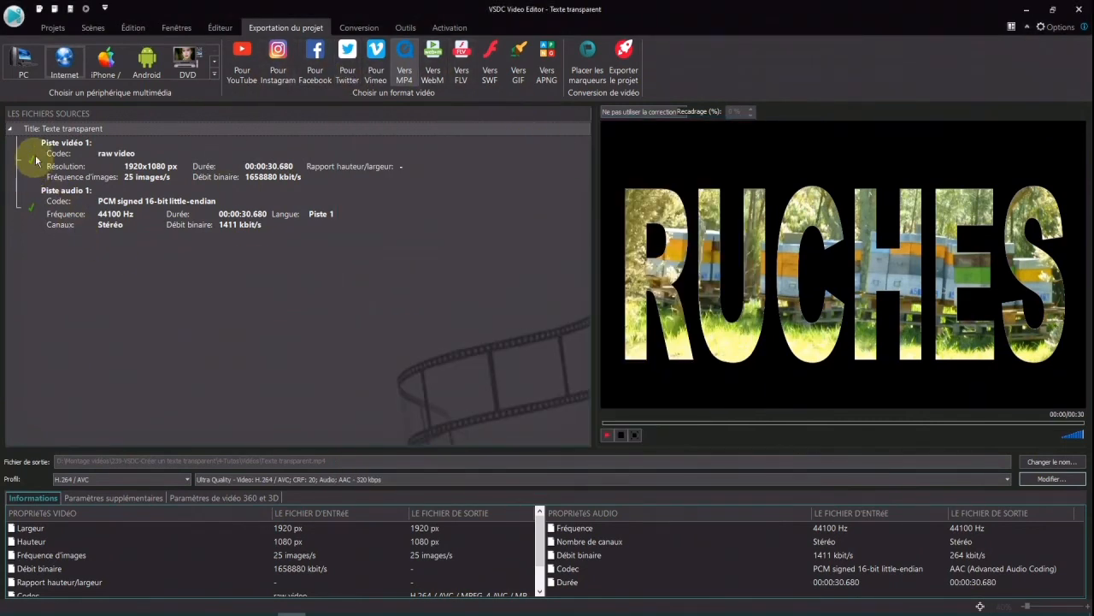
# - Scrub the joined export preview to about 11 and 26 seconds and check the Source IN scene in the project
pyautogui.moveTo(29, 135)
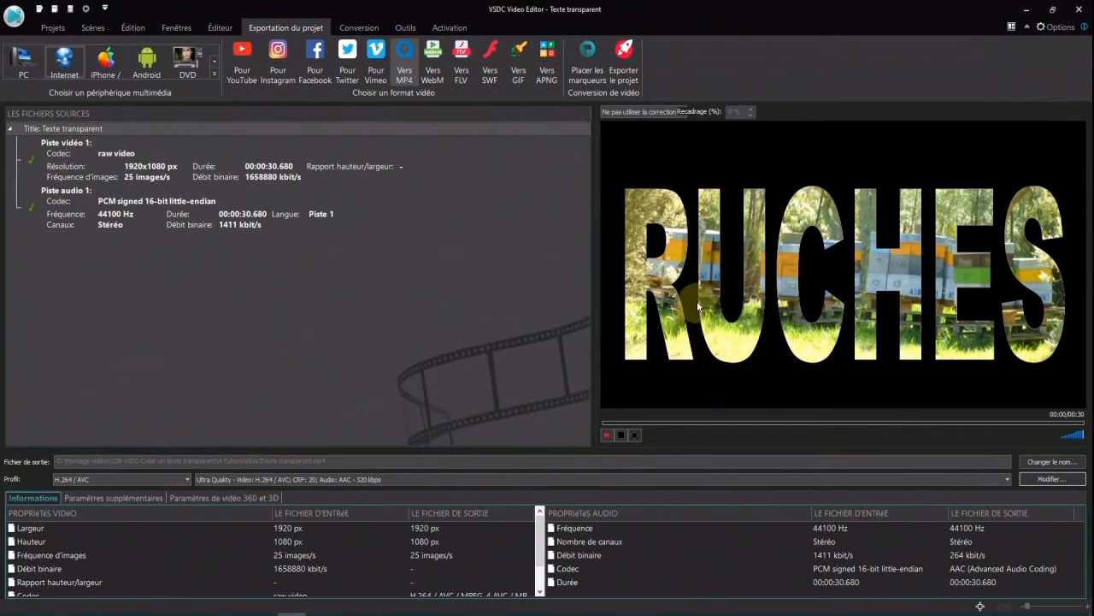
pyautogui.moveTo(688, 425); pyautogui.dragTo(785, 425)
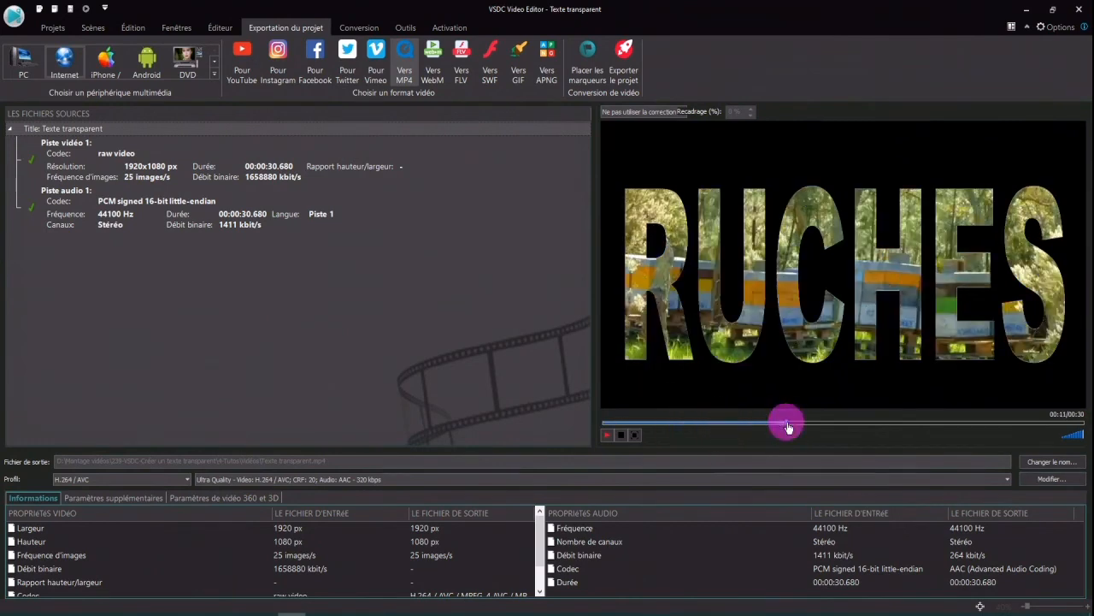
pyautogui.click(1020, 425)
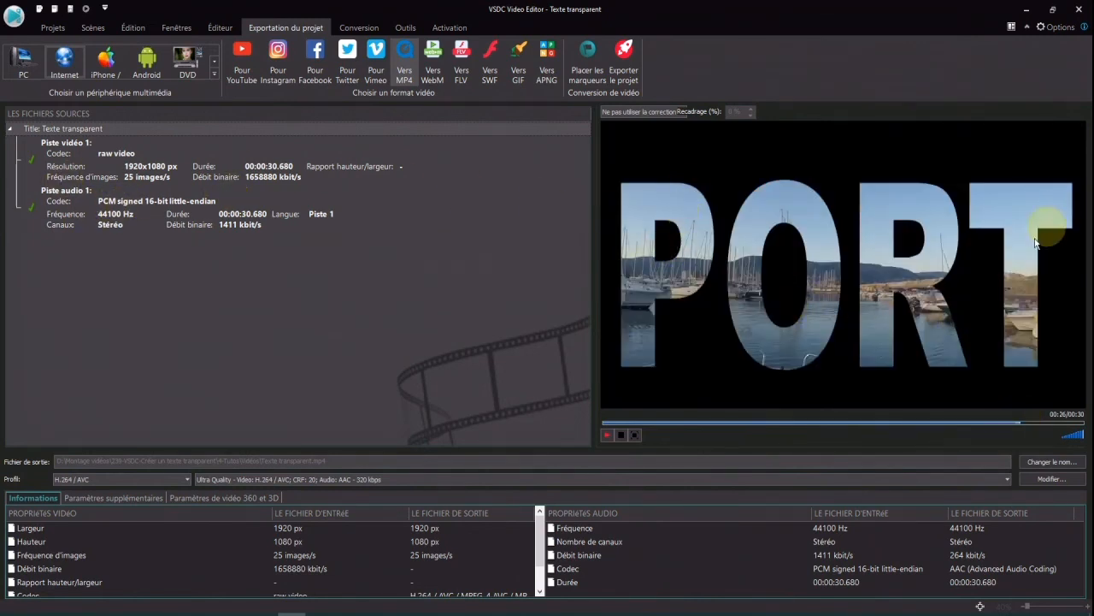
pyautogui.click(93, 28)
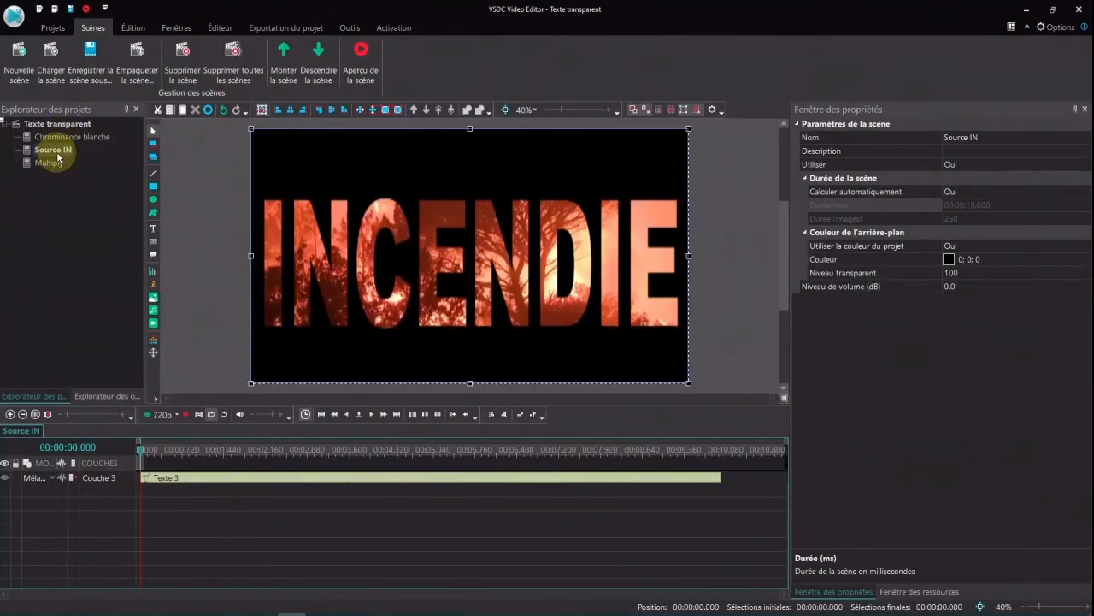
pyautogui.click(286, 27)
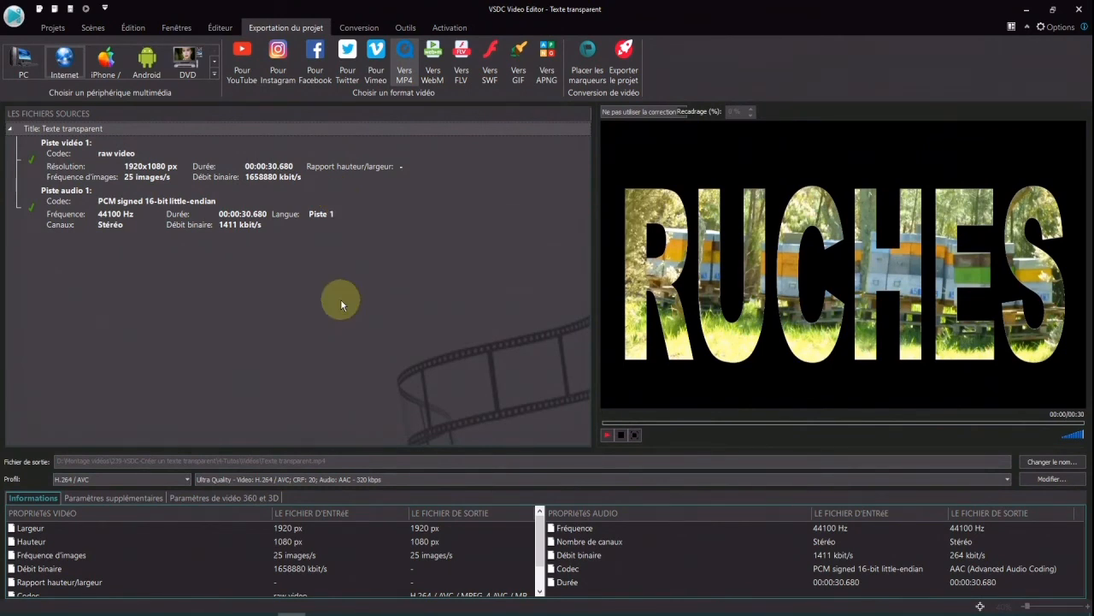
# - Disable joining the scenes into one in the additional export settings so each scene exports separately
pyautogui.click(86, 501)
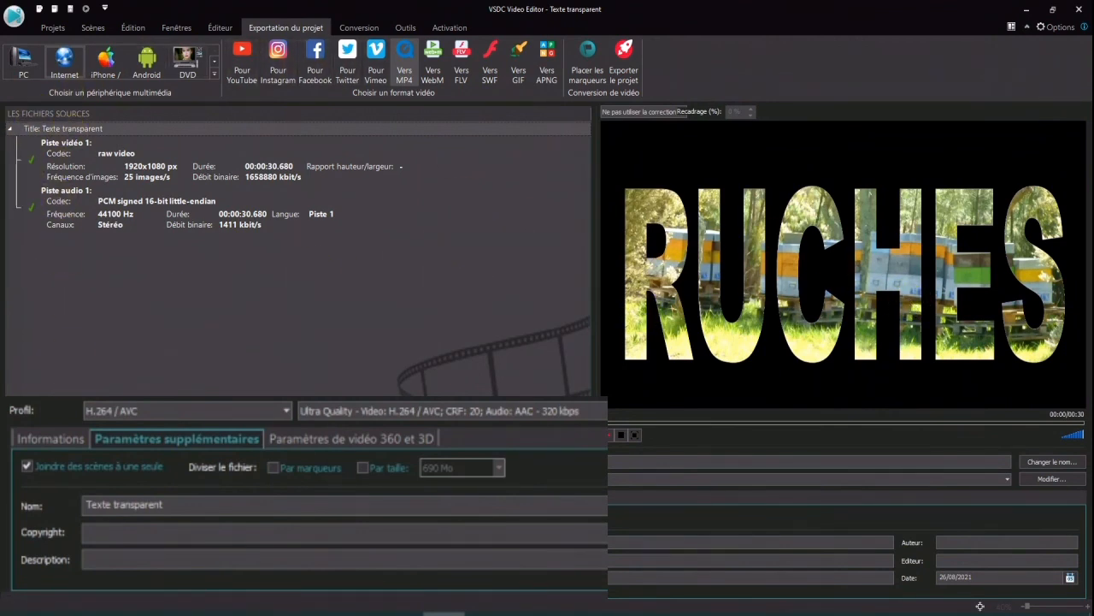
pyautogui.click(26, 467)
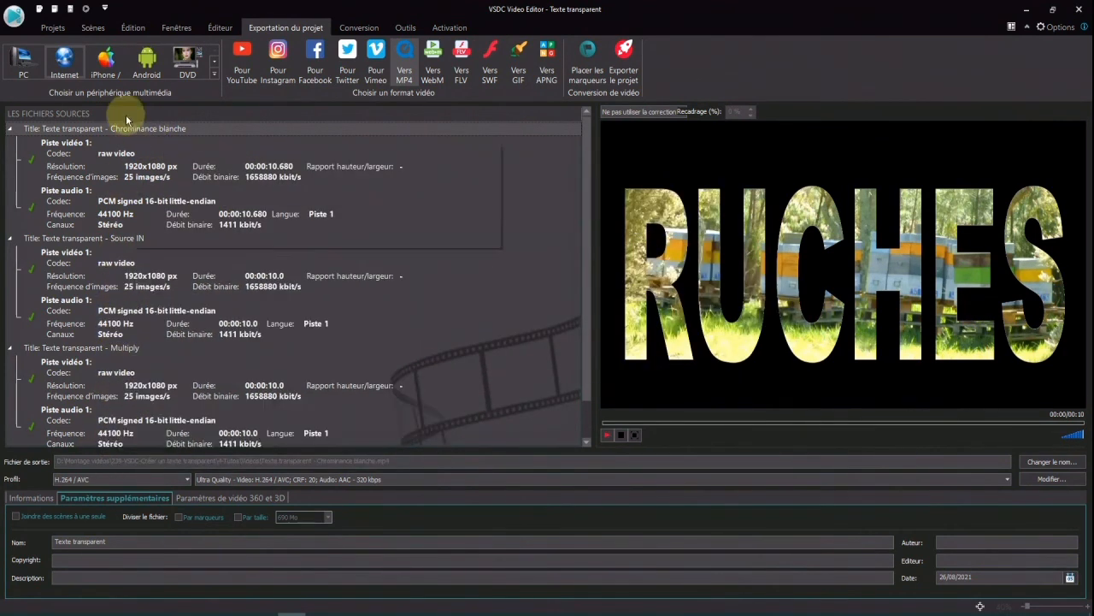
pyautogui.click(28, 517)
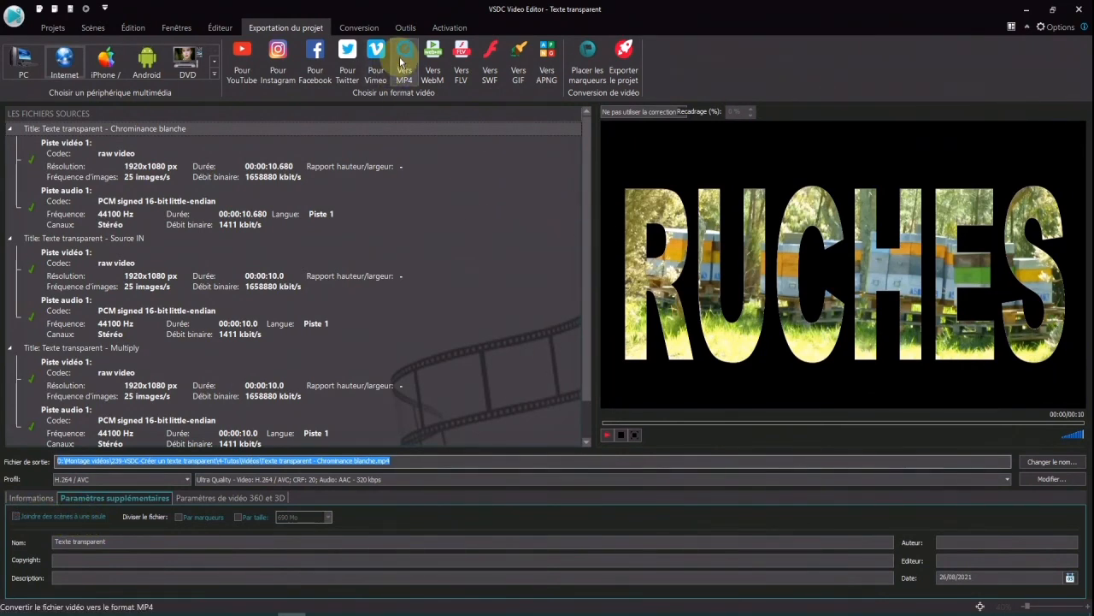
# - Export the project to MP4 without the premium features and close the completion notice
pyautogui.click(623, 57)
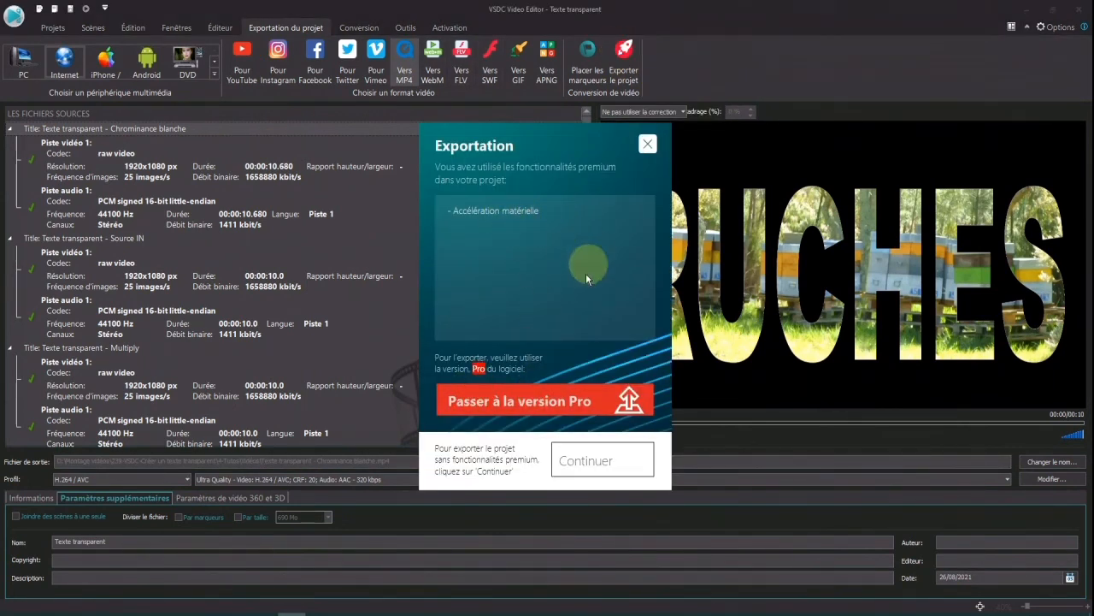
pyautogui.click(597, 462)
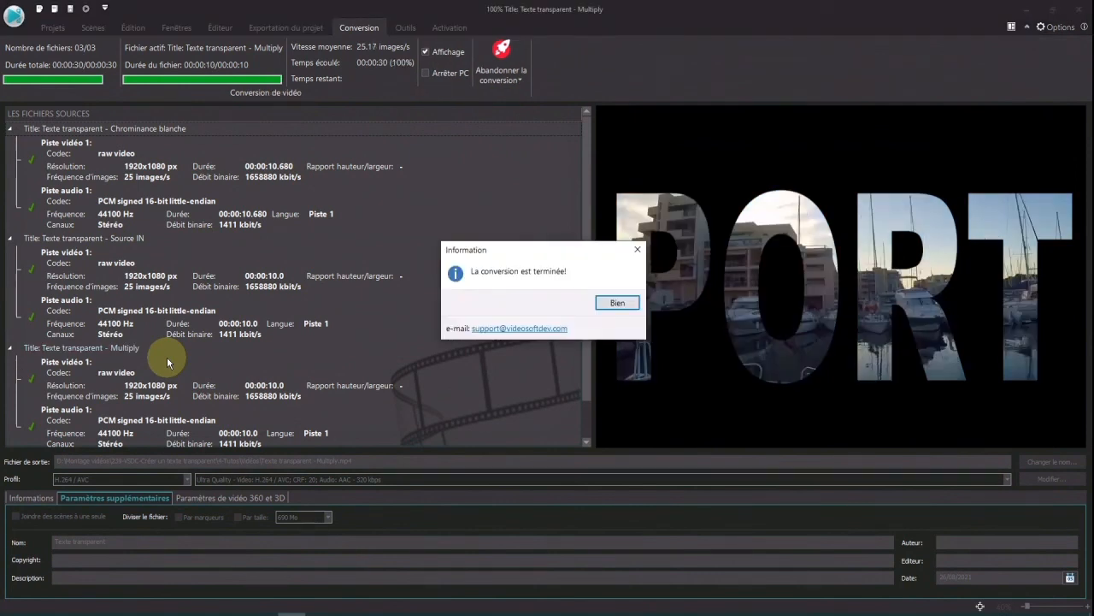
pyautogui.click(617, 303)
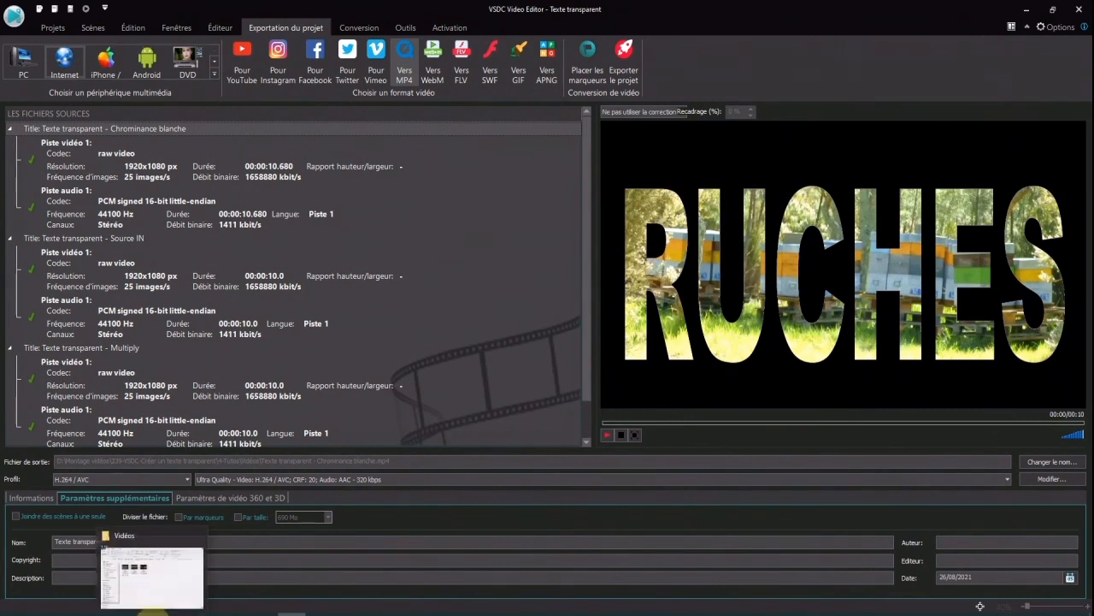
# - Switch to File Explorer, play the exported Chrominance blanche, Multiply and Source IN videos from the Vidéos folder, and return to VSDC
pyautogui.click(151, 612)
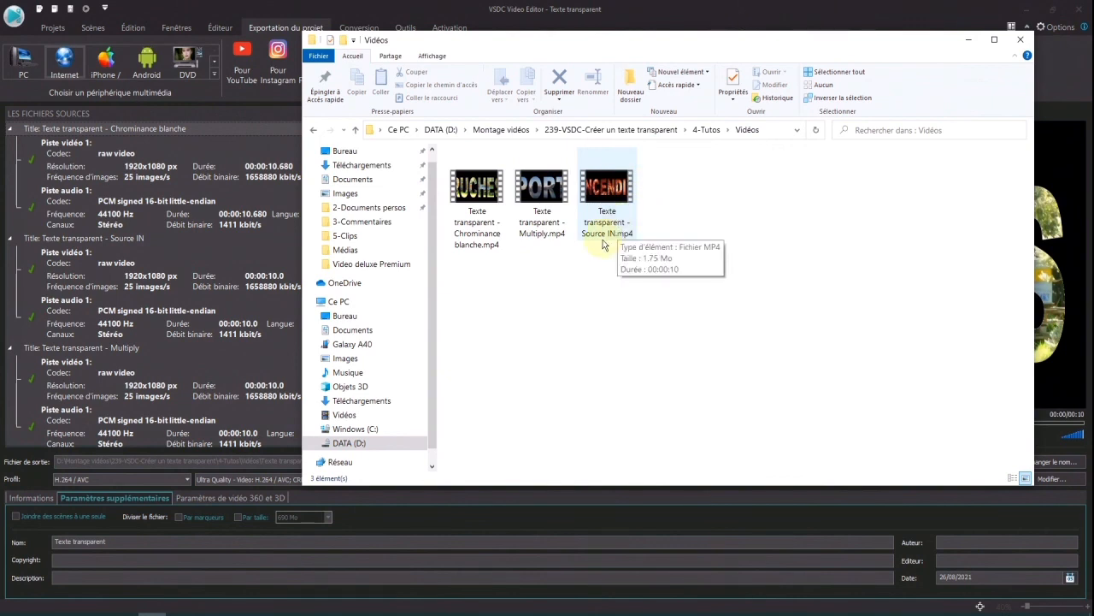
pyautogui.doubleClick(476, 206)
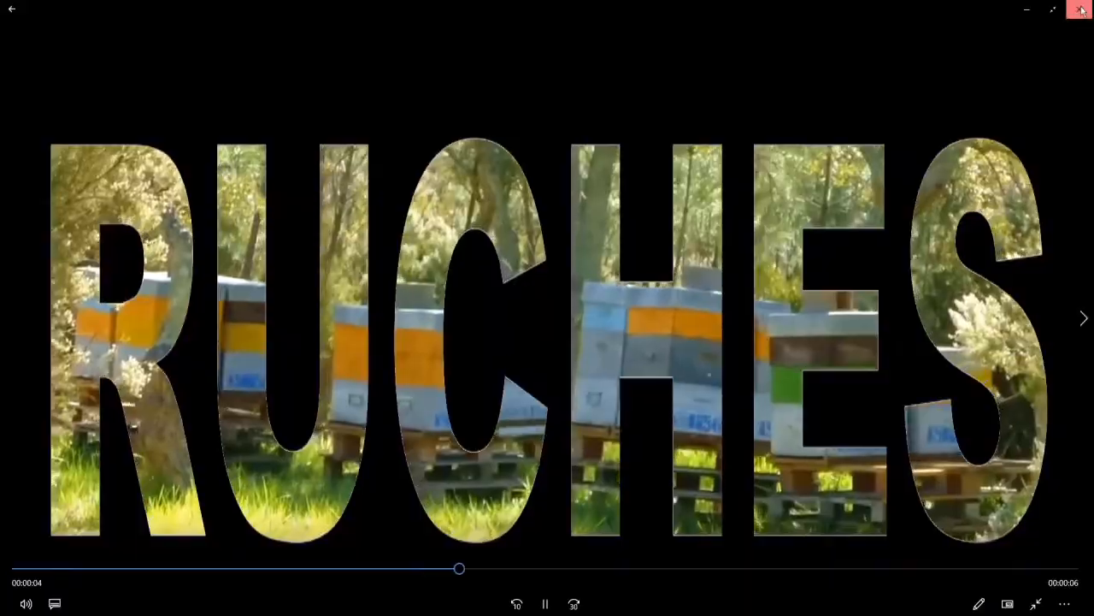
pyautogui.click(1088, 6)
pyautogui.click(538, 197)
pyautogui.doubleClick(537, 197)
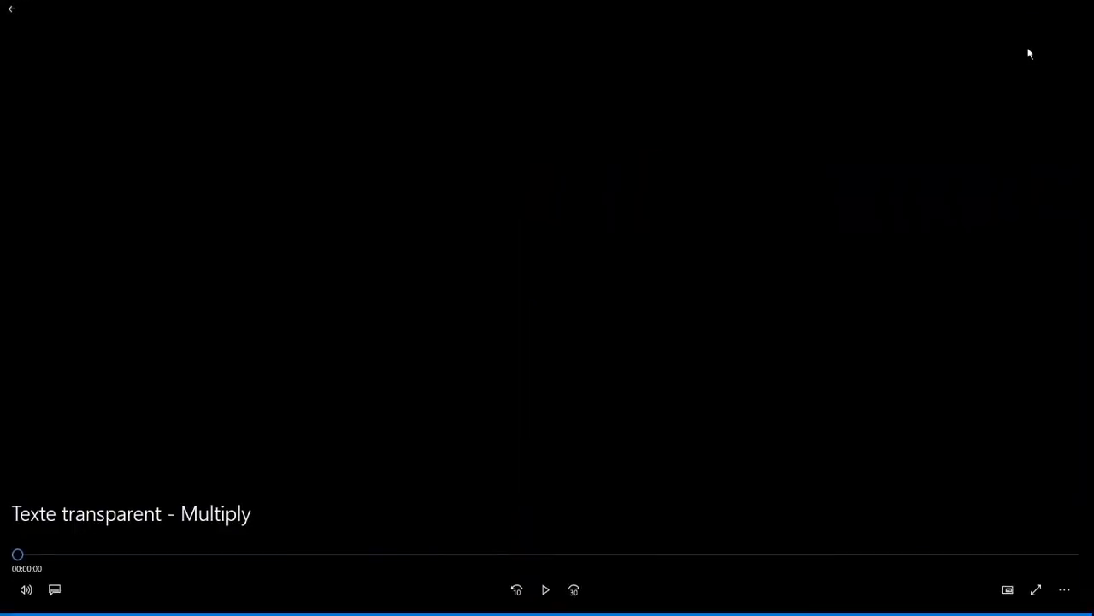
pyautogui.click(1079, 8)
pyautogui.click(612, 183)
pyautogui.doubleClick(614, 184)
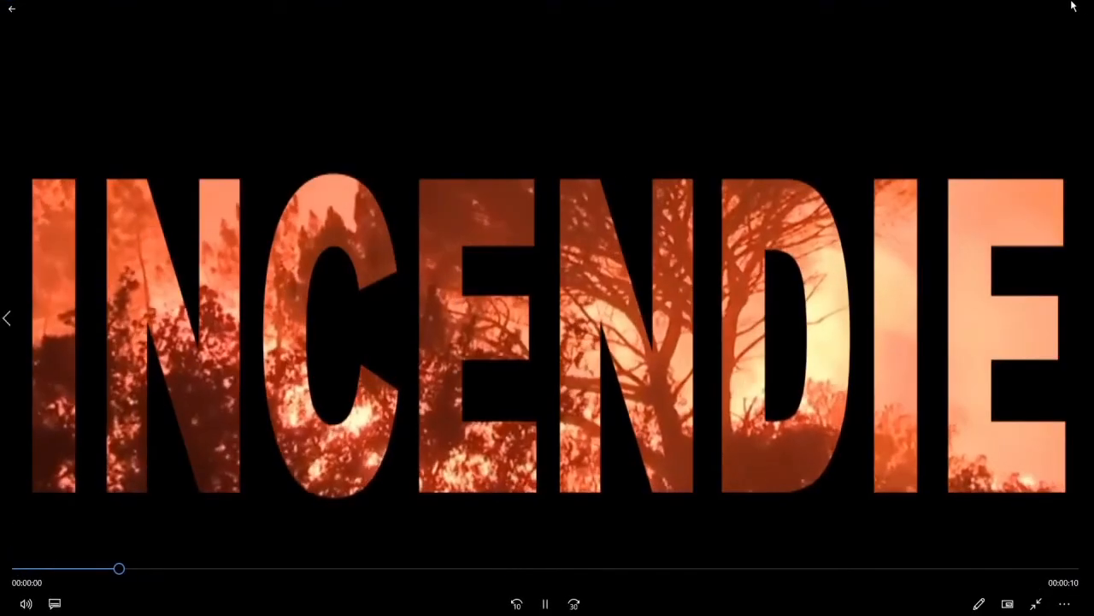
pyautogui.click(1078, 7)
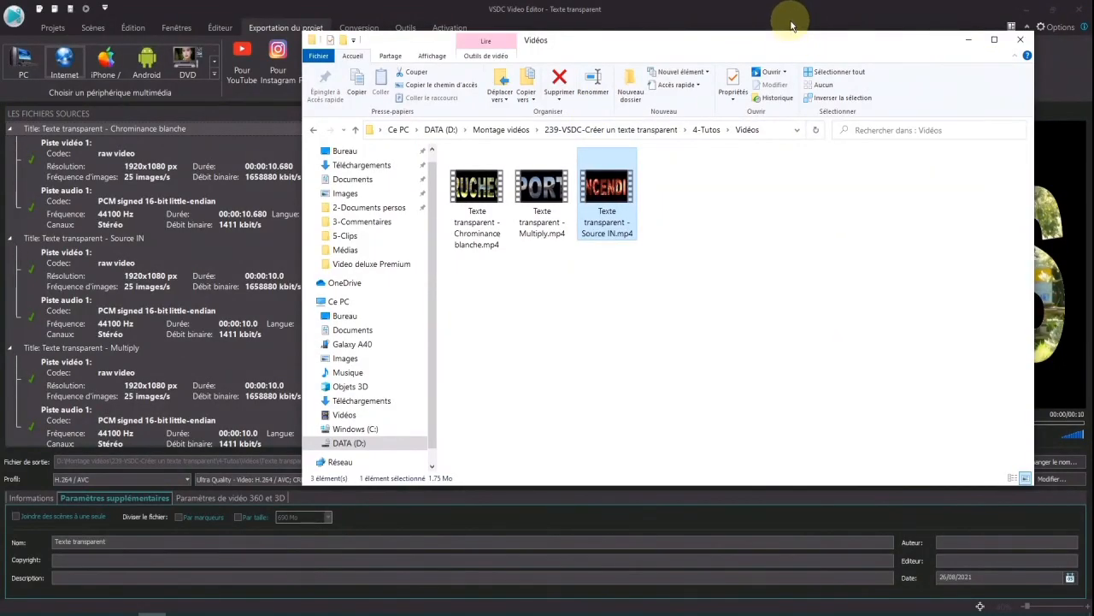
pyautogui.click(791, 26)
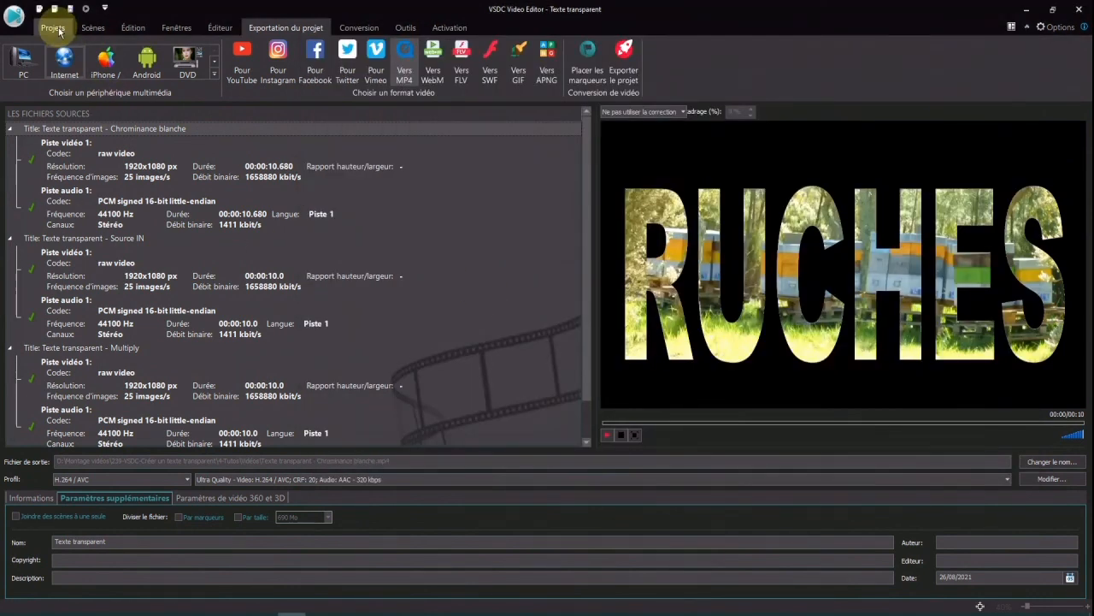